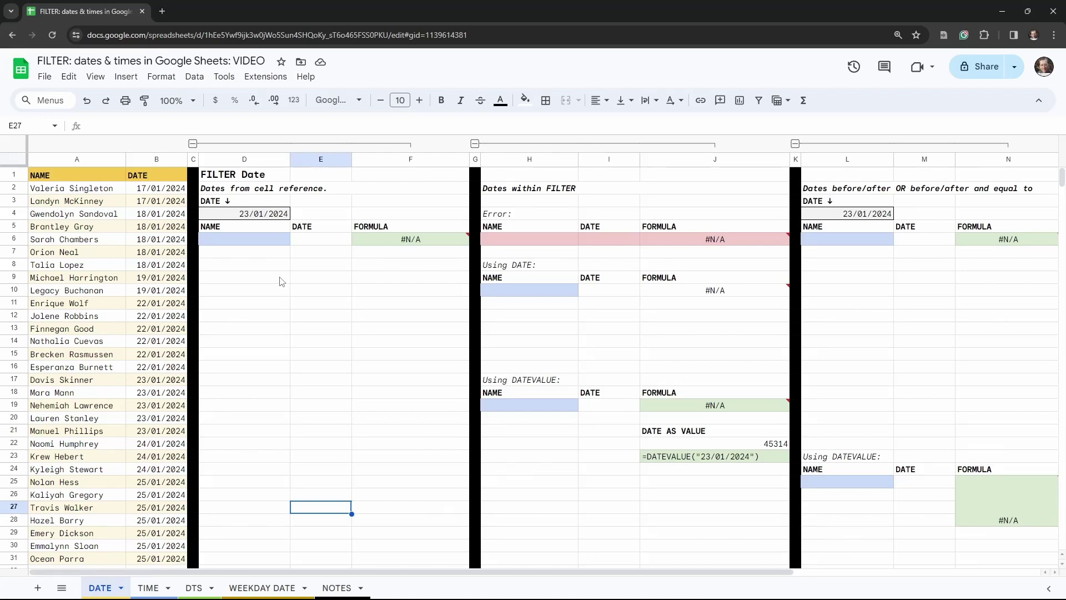
Enter =FILTER(A2:B94, B2:B94 = D4) in D6 to list the five names dated 23/01/2024.
click(261, 246)
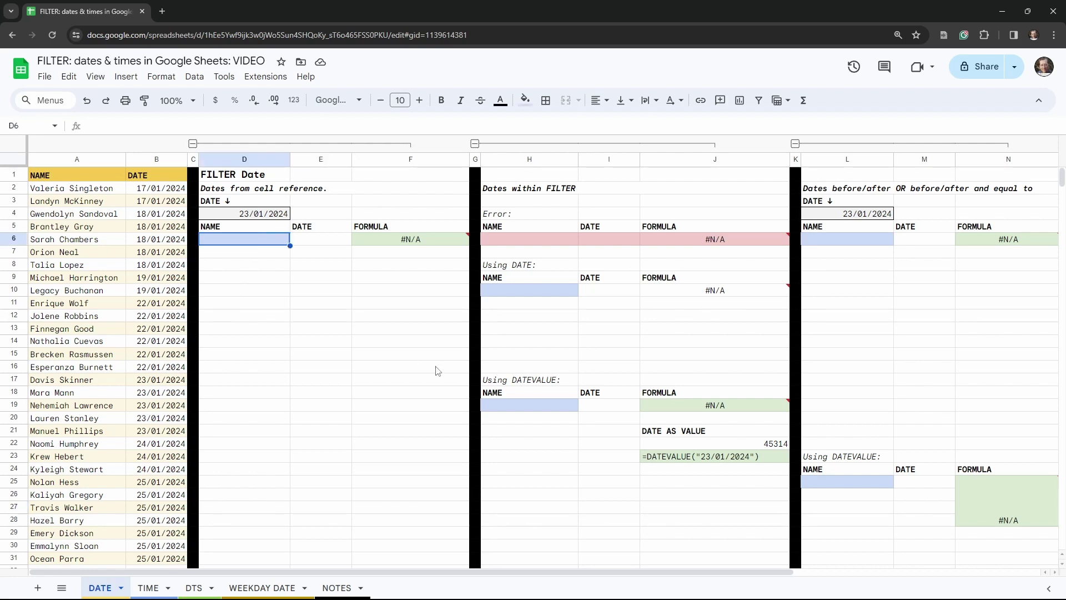
text(=FILTER()
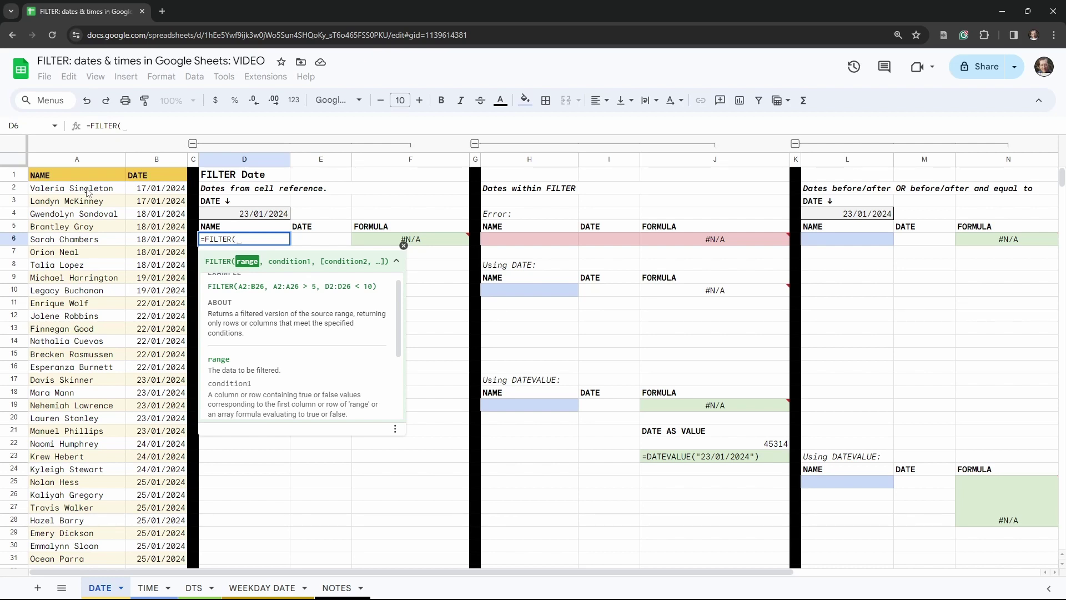
click(85, 192)
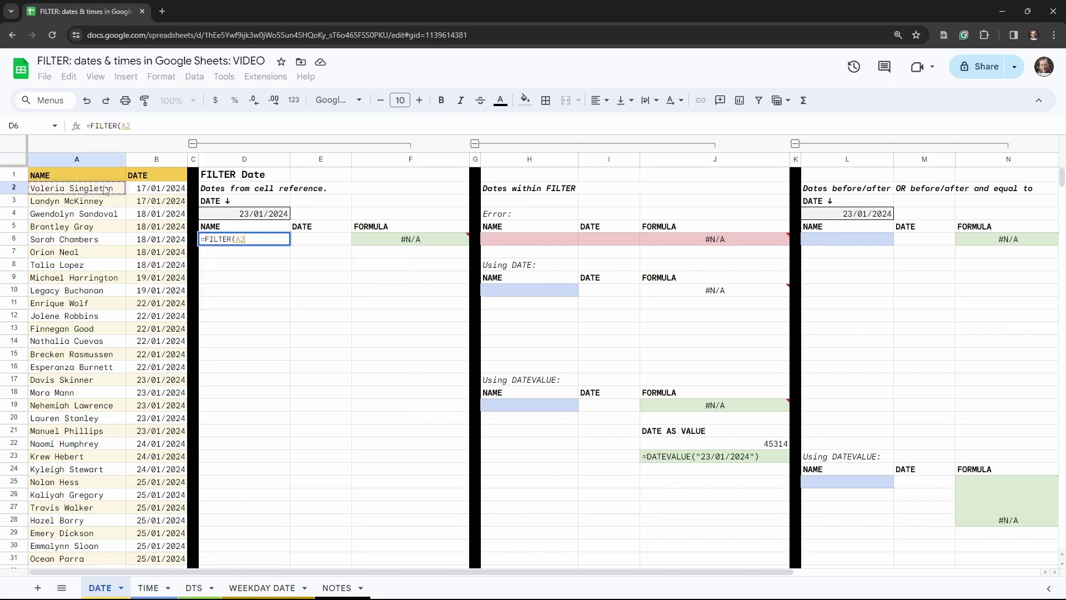
drag(105, 190, 133, 190)
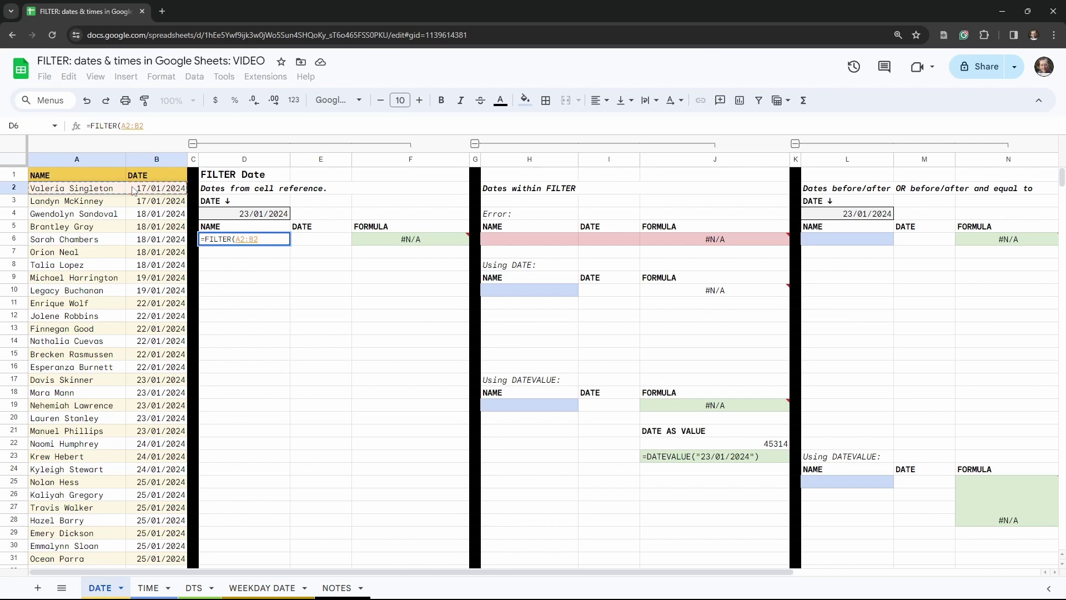
key(ctrl+shift+Down)
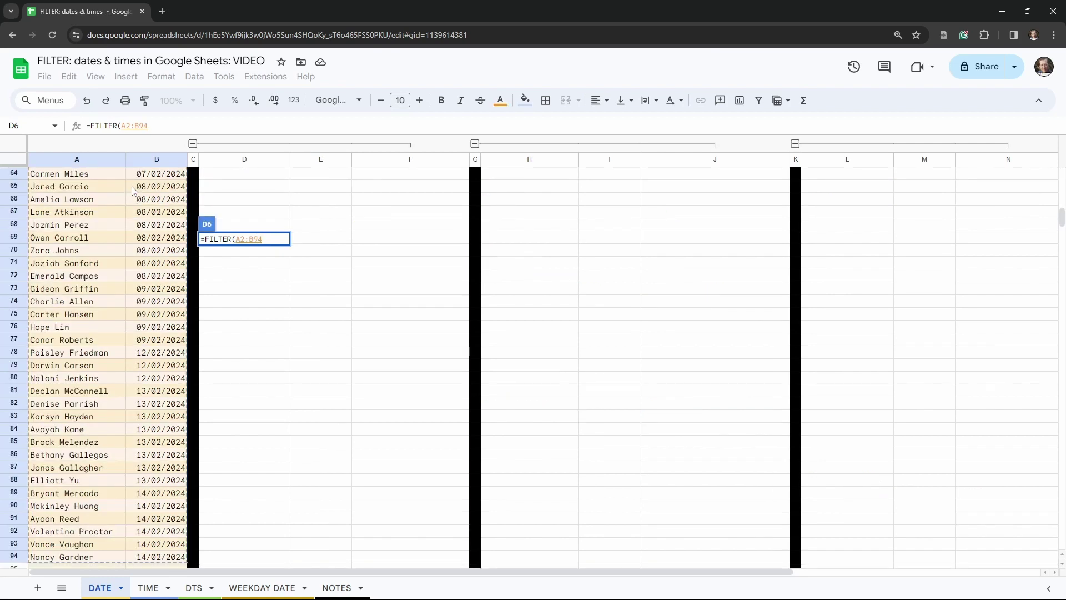
text(,)
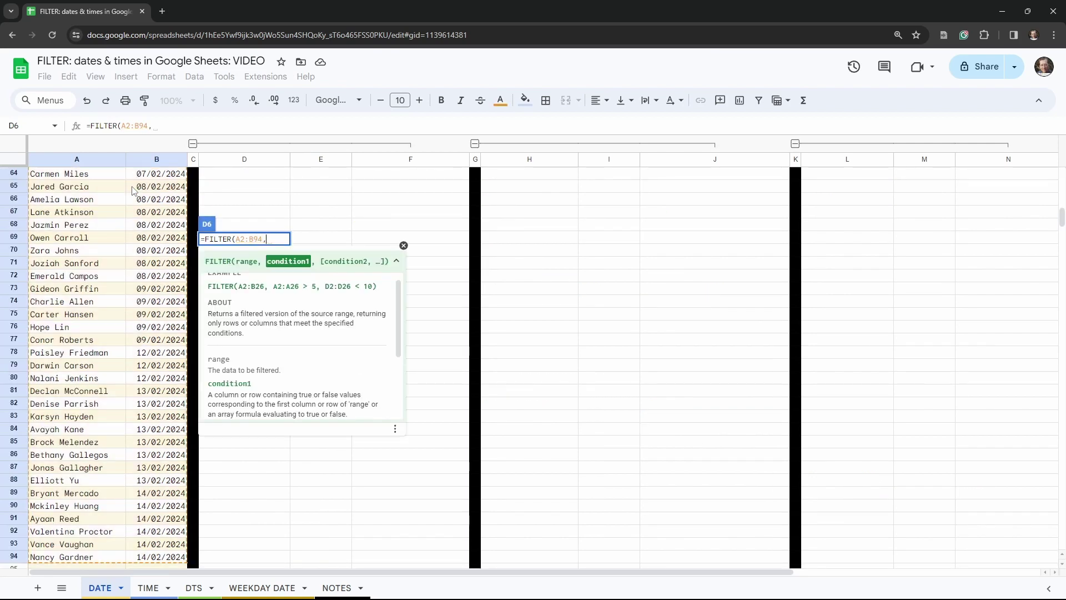
scroll(133, 190, up, 10)
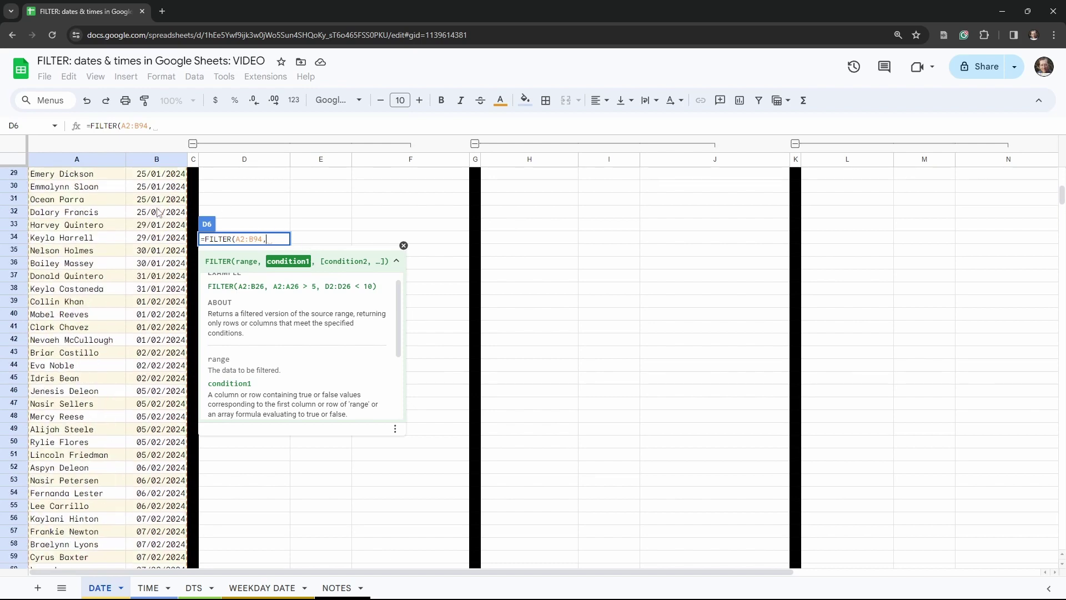
scroll(159, 211, up, 8)
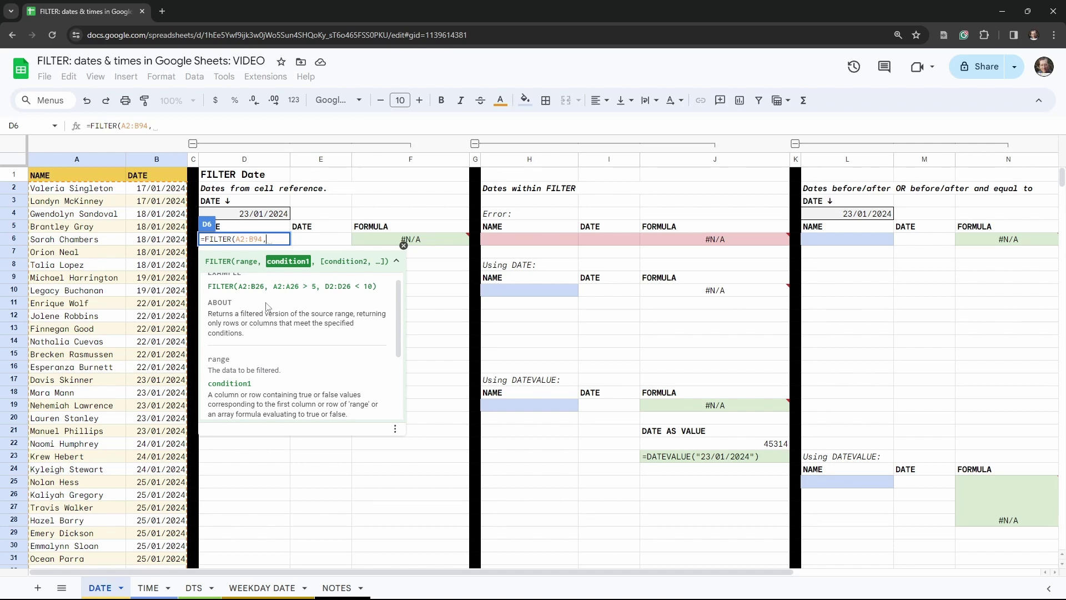
text(B2)
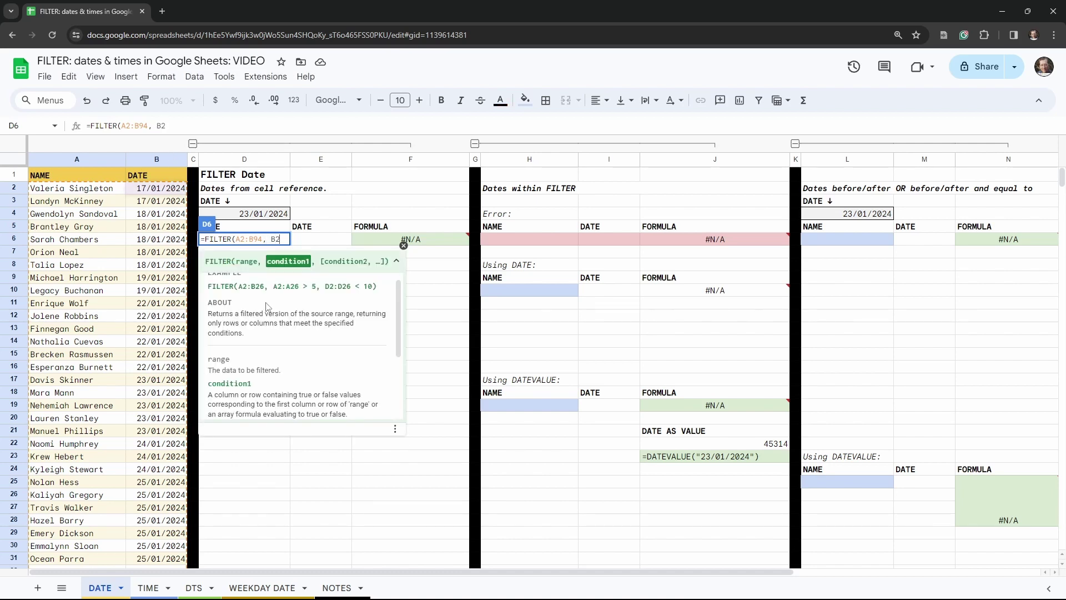
text(:B)
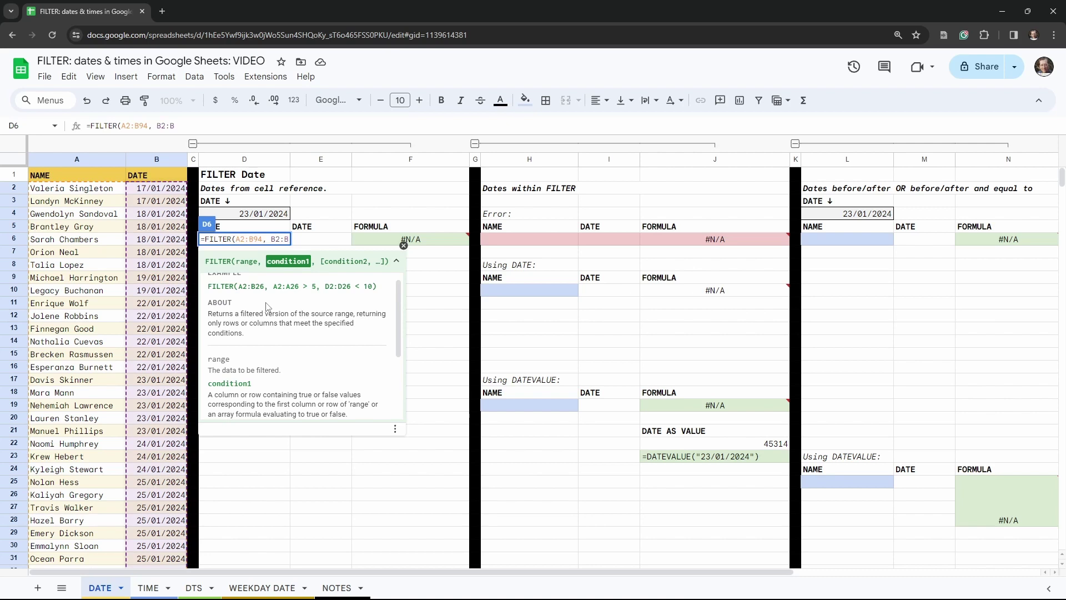
text(94 =)
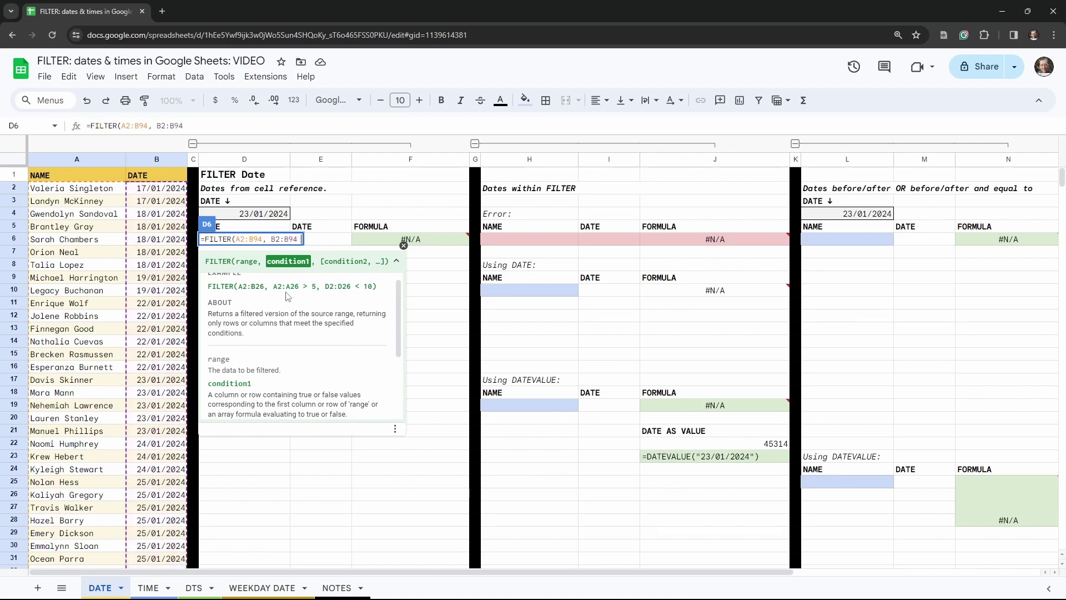
click(274, 217)
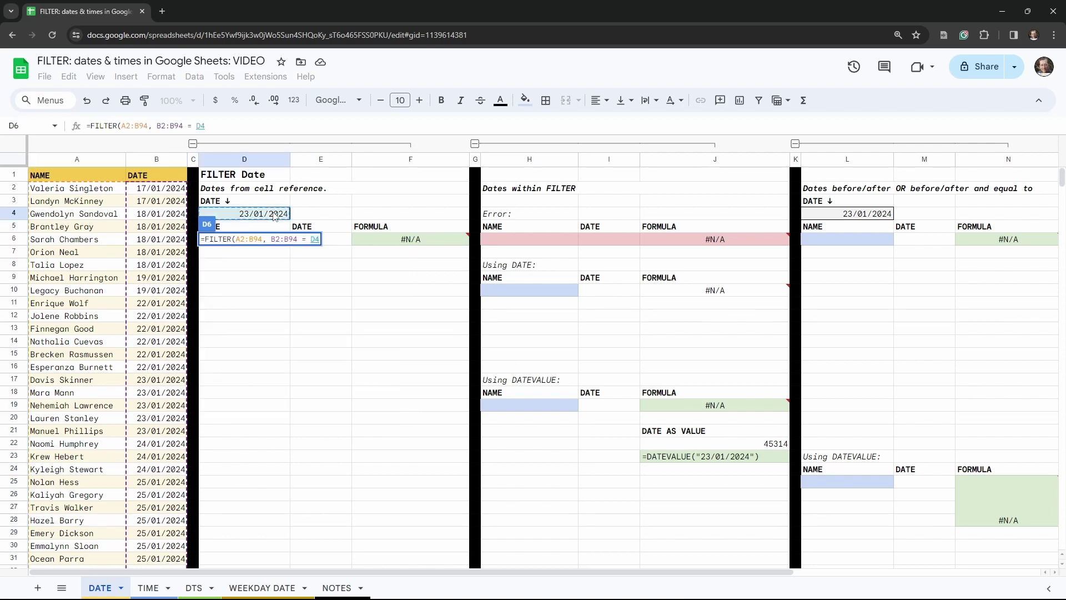
text())
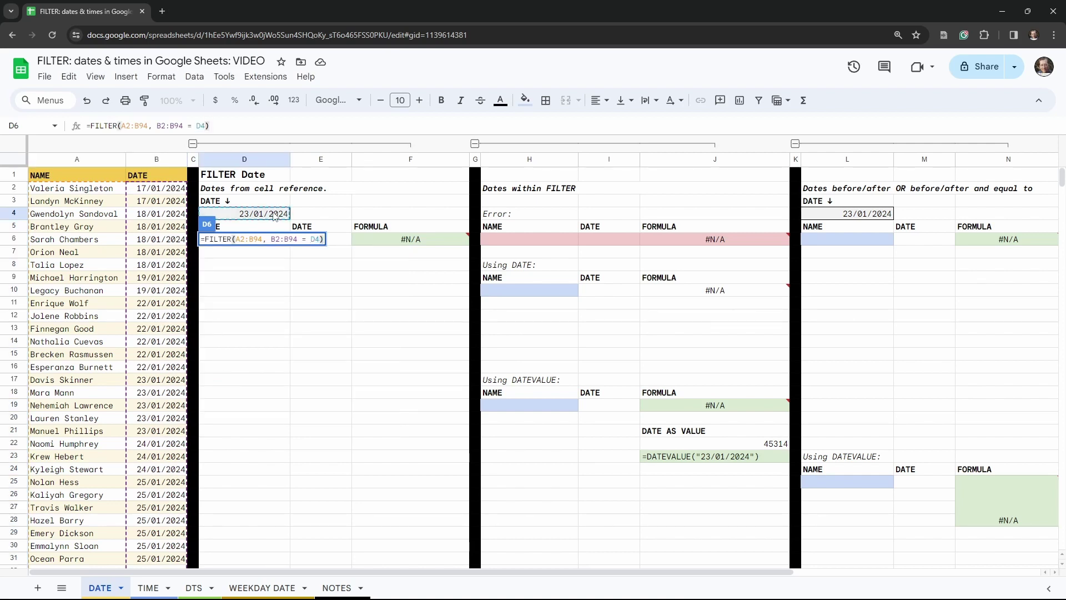
click(320, 389)
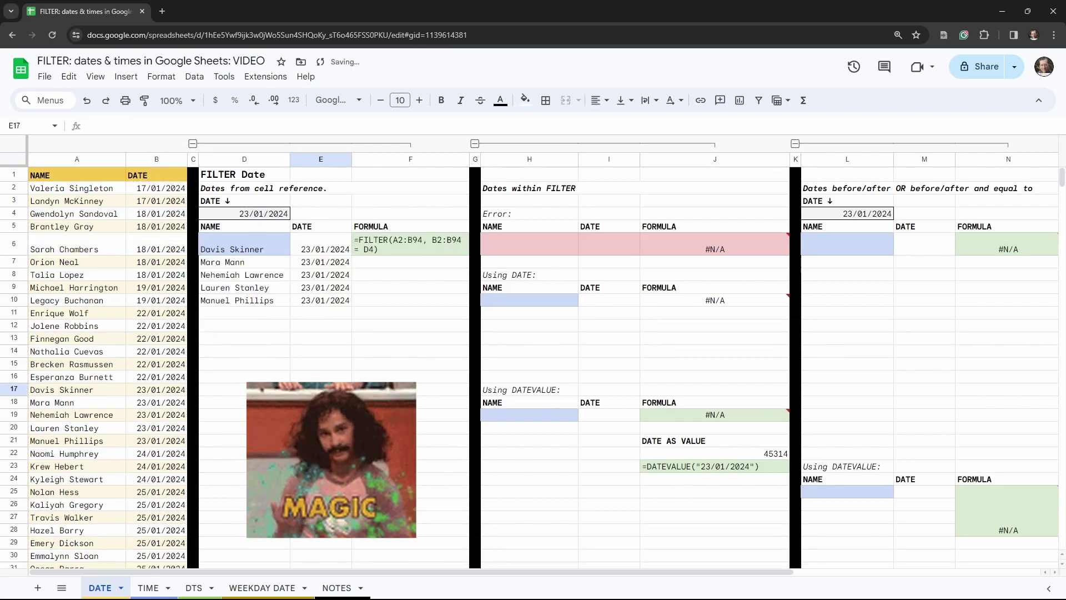
click(260, 236)
click(313, 250)
click(311, 264)
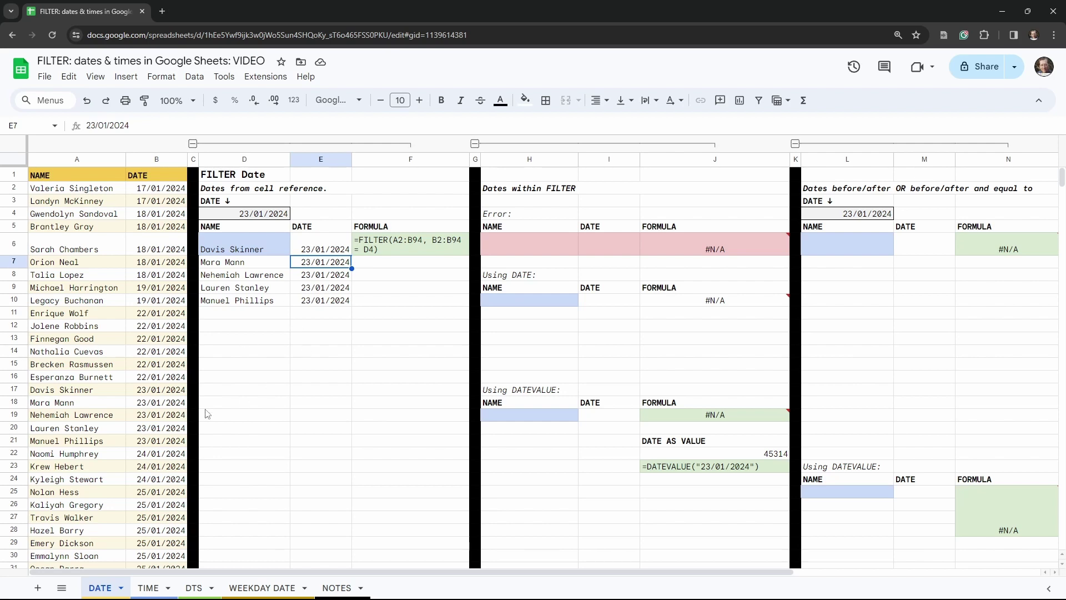
click(156, 391)
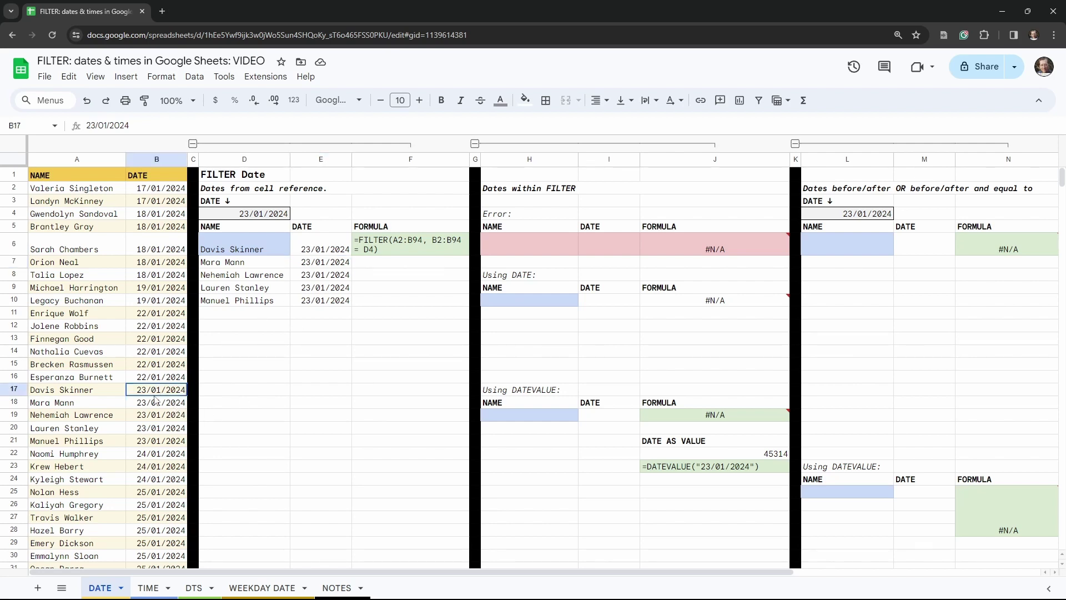
drag(155, 398, 78, 442)
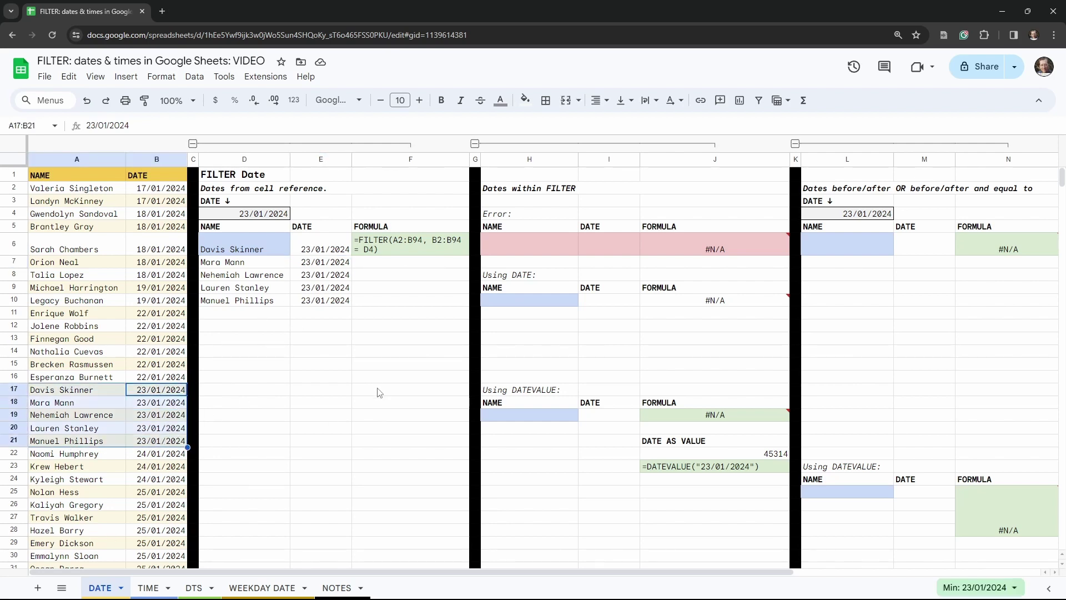
click(340, 377)
key(Up)
key(Up)
key(Up)
key(Up)
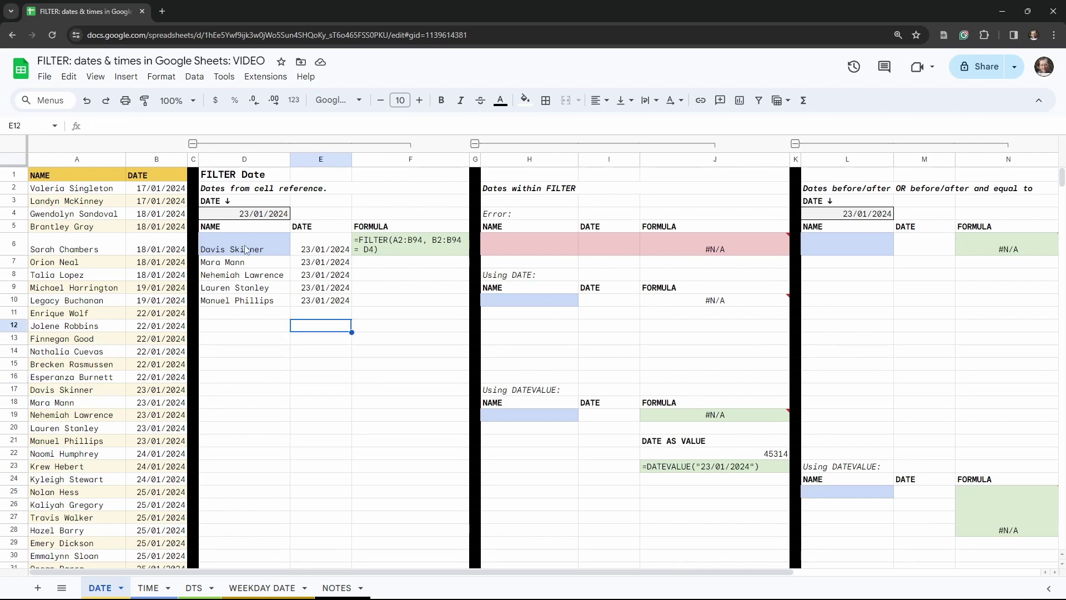
click(521, 254)
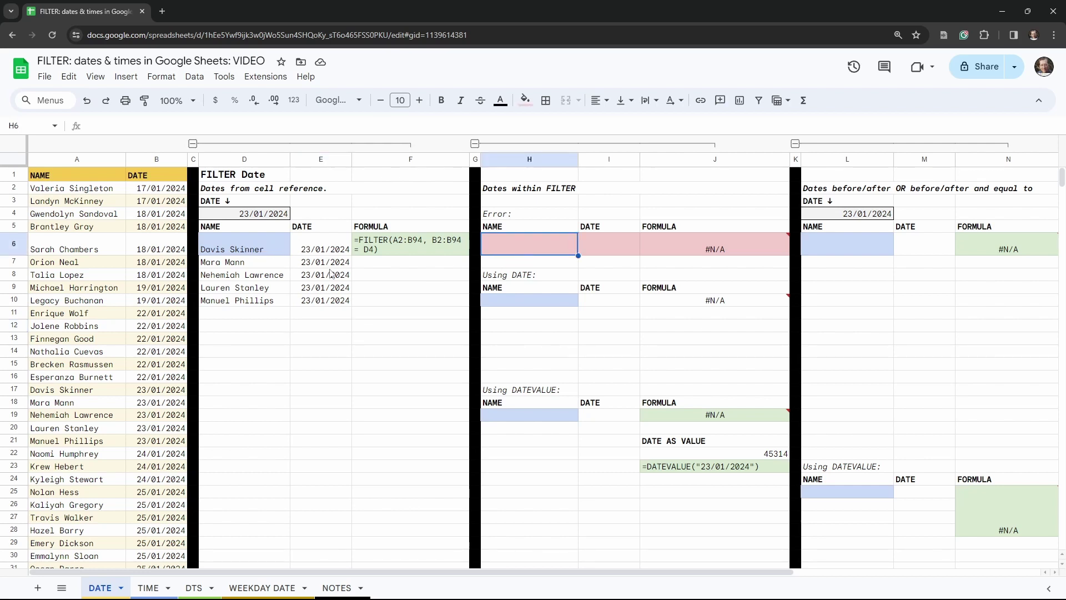
Copy the D6 FILTER formula and paste it into H6.
click(254, 252)
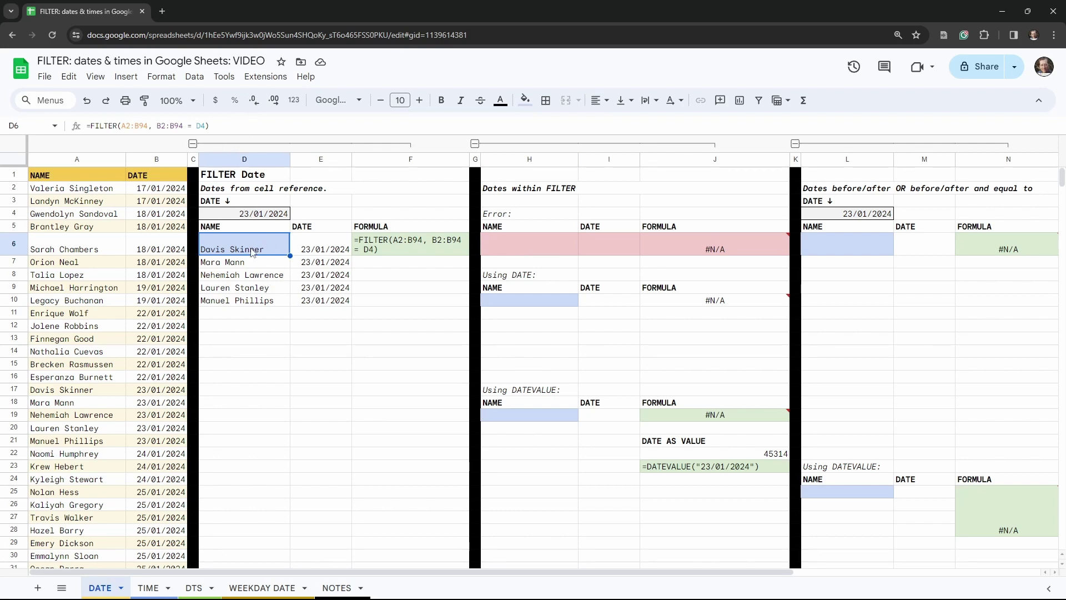
triple_click(240, 125)
key(ctrl+c)
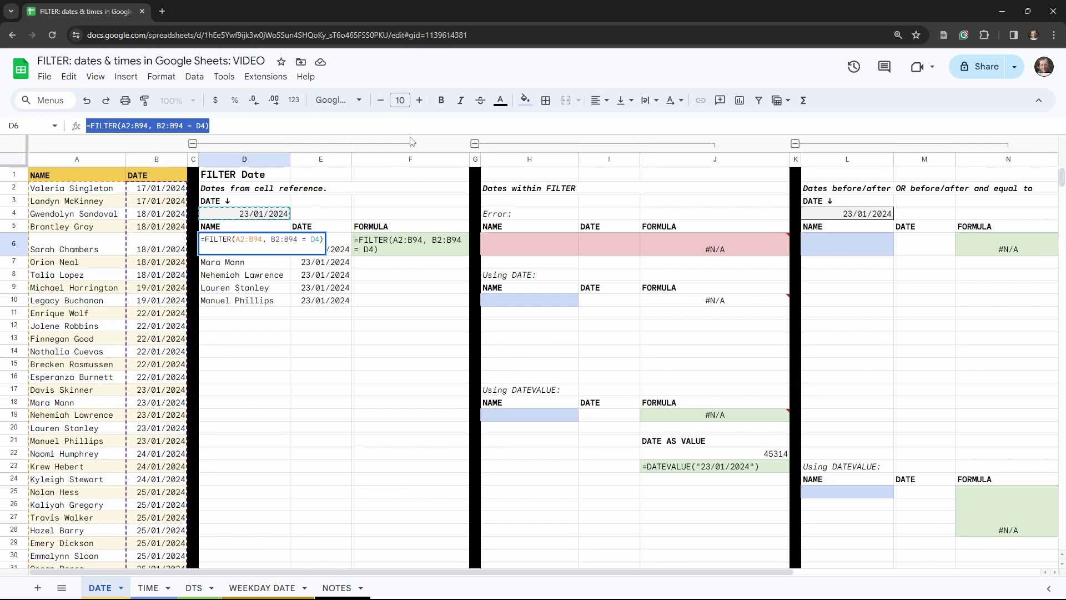
click(521, 247)
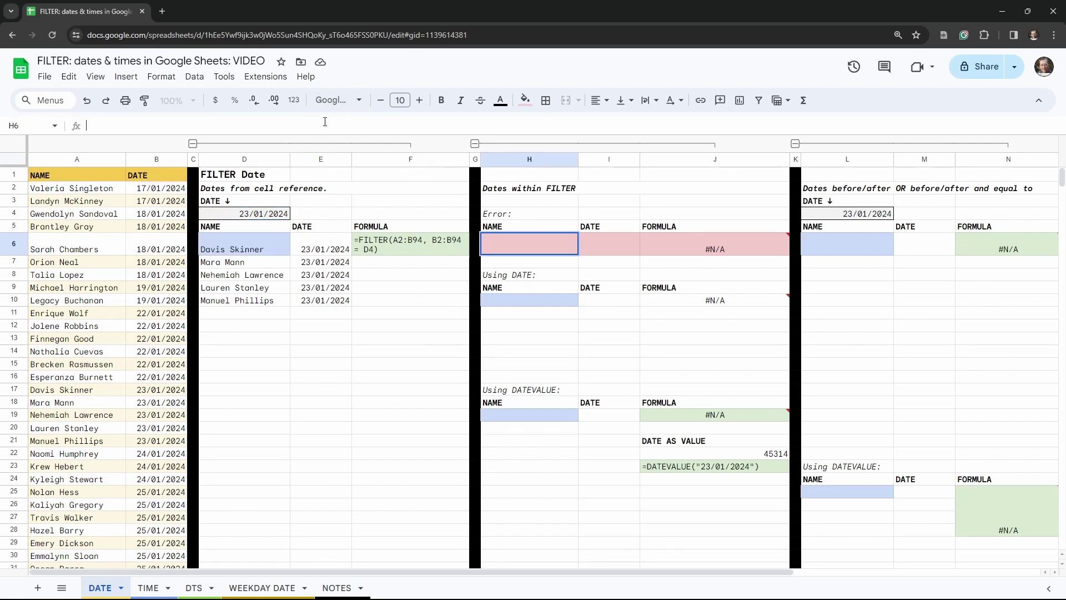
key(Return)
key(ctrl+v)
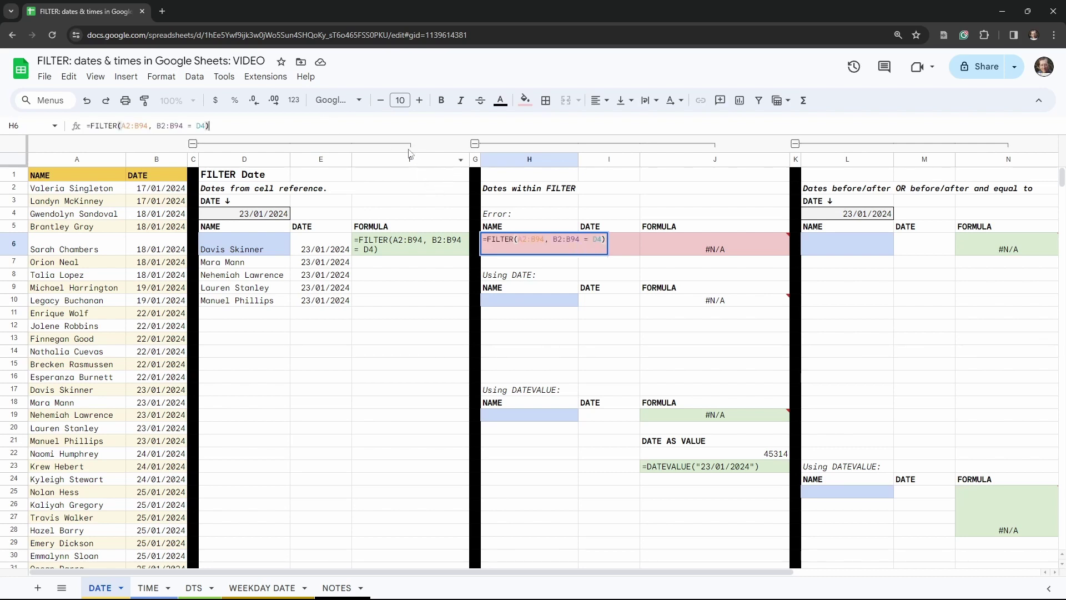
Replace the D4 reference with the text "23/01/2024", producing the #N/A result.
double_click(203, 125)
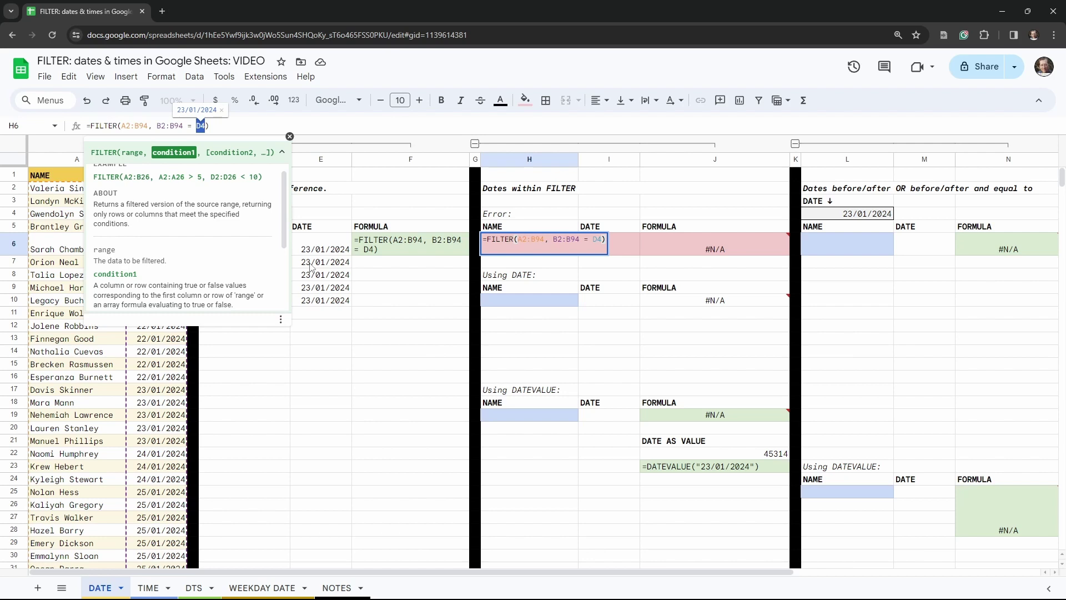
text("")
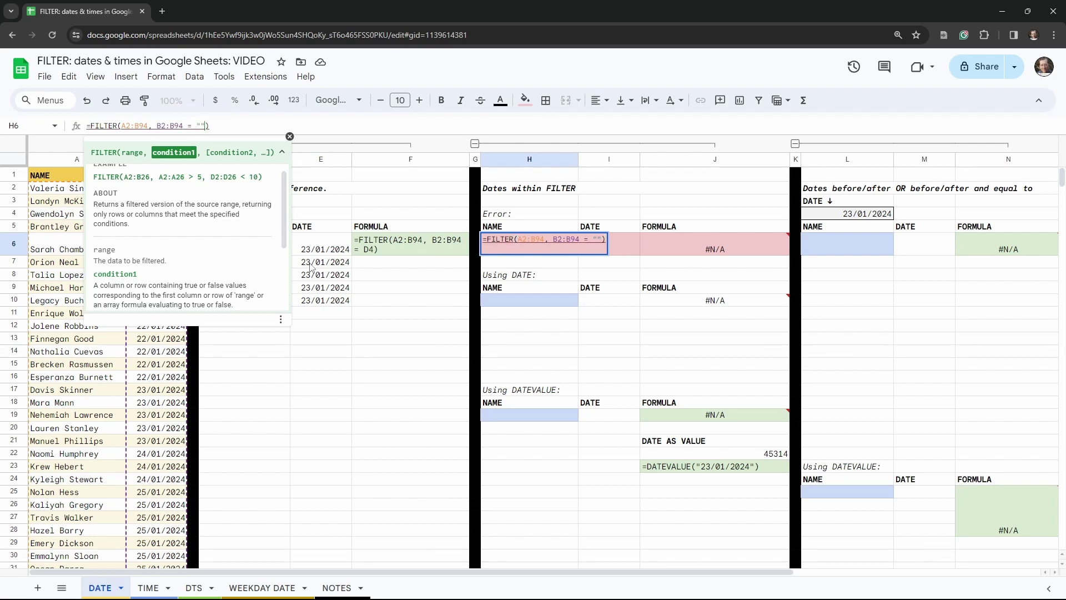
click(289, 136)
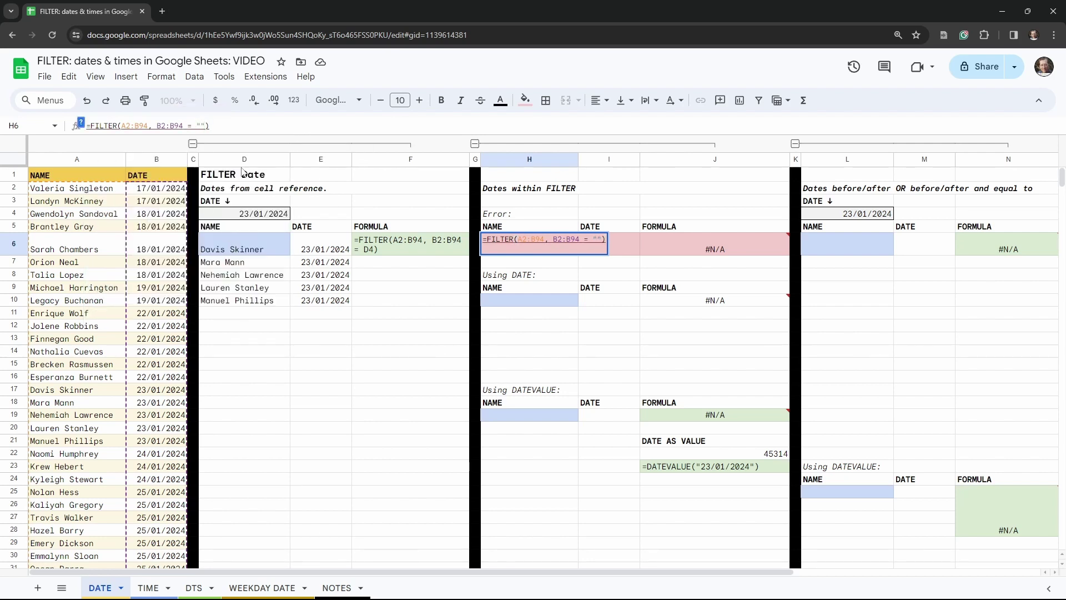
click(201, 125)
text(23/)
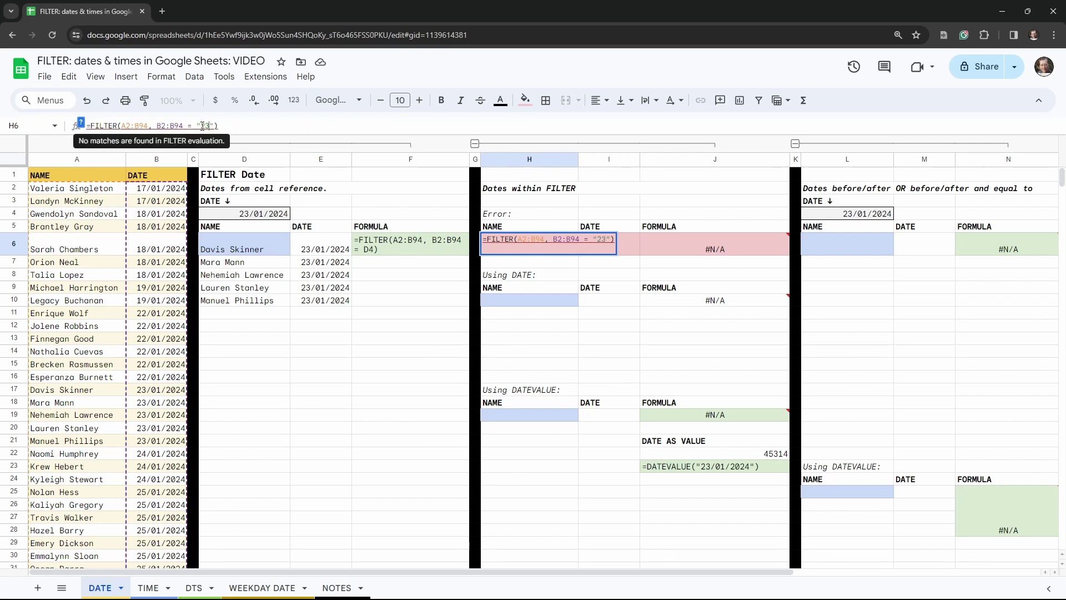
text(01/202)
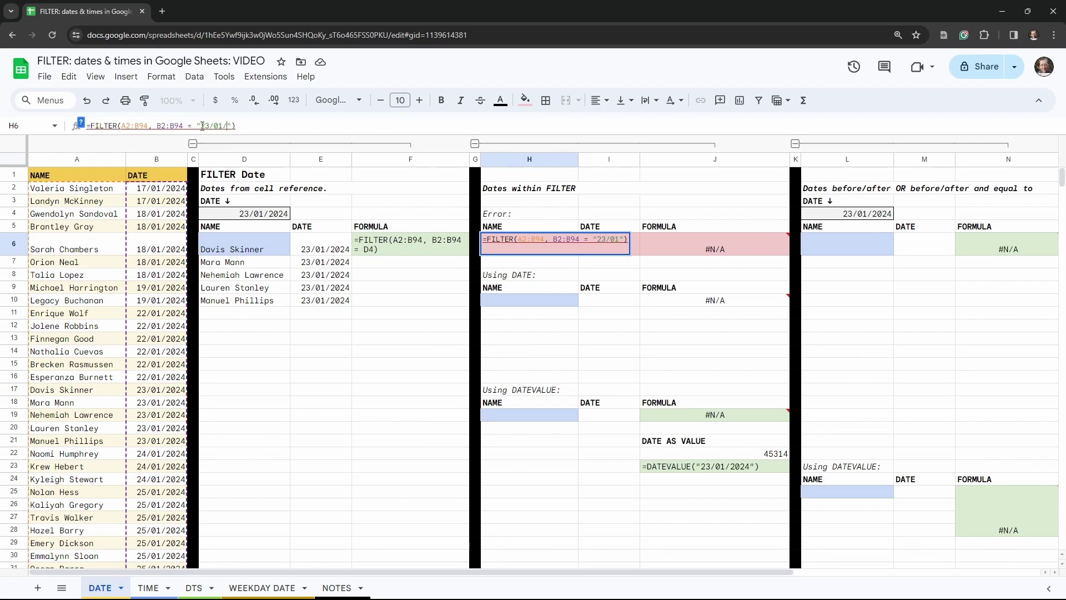
text(4)
key(Tab)
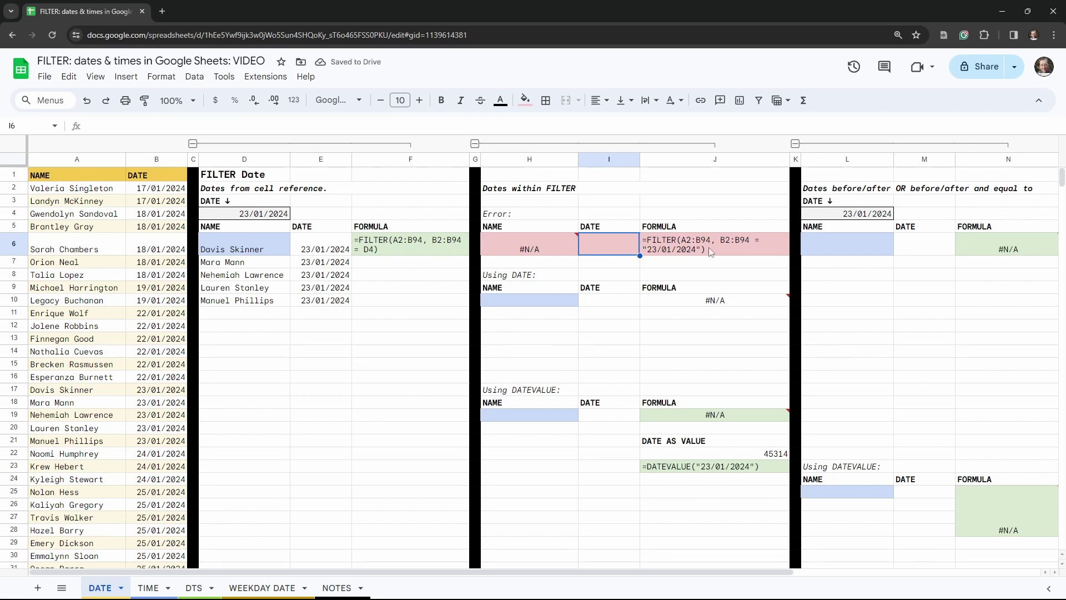
mouse_move(686, 311)
click(575, 340)
click(557, 301)
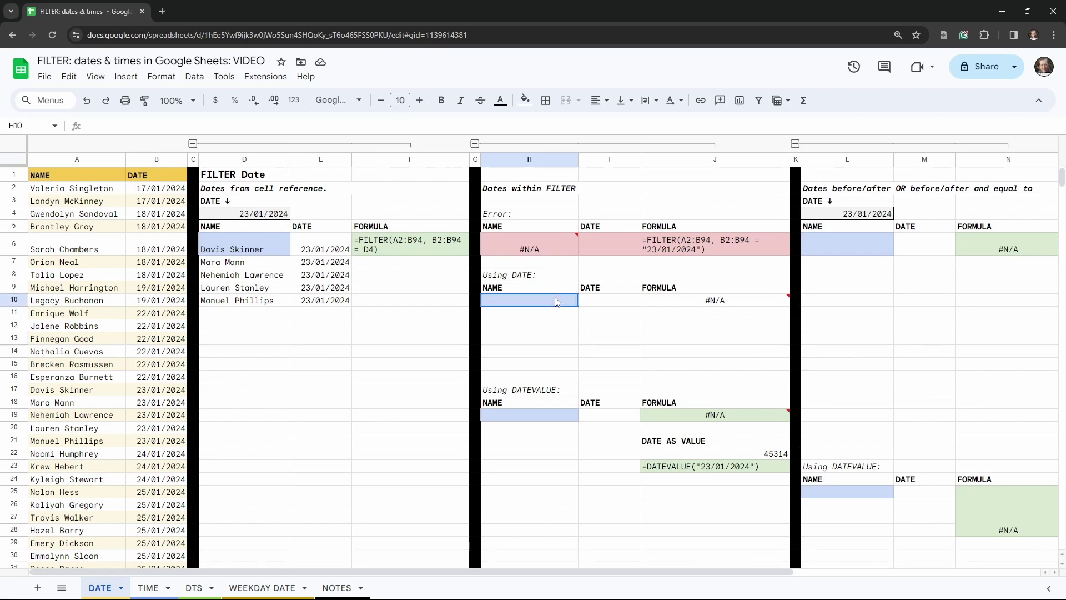
click(645, 247)
click(554, 265)
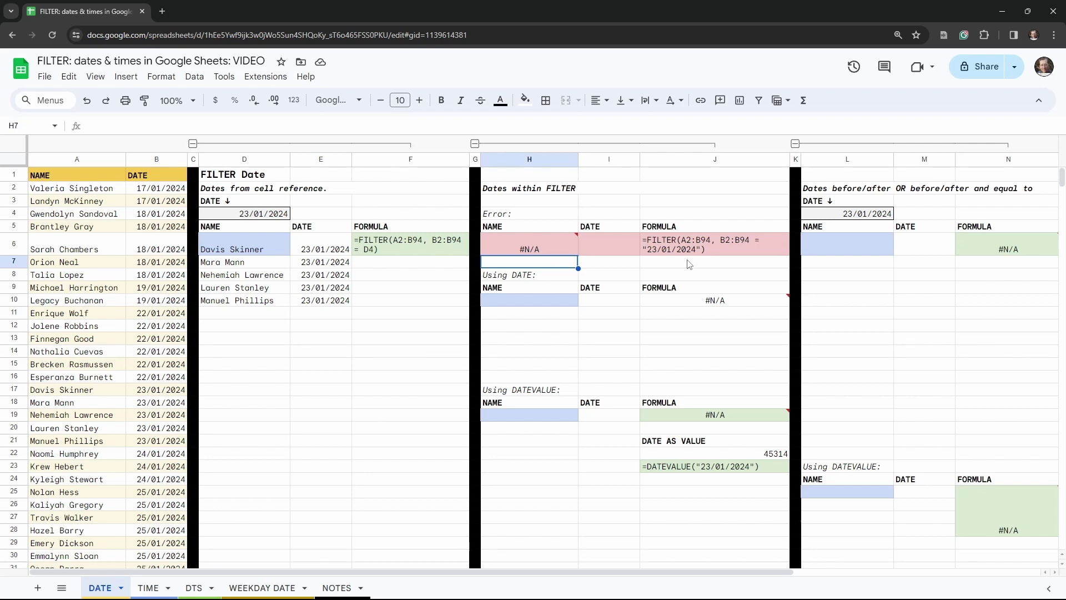
Enter =VALUE(D4) in H7 to reveal serial number 45314 and compare it with D4.
text(=)
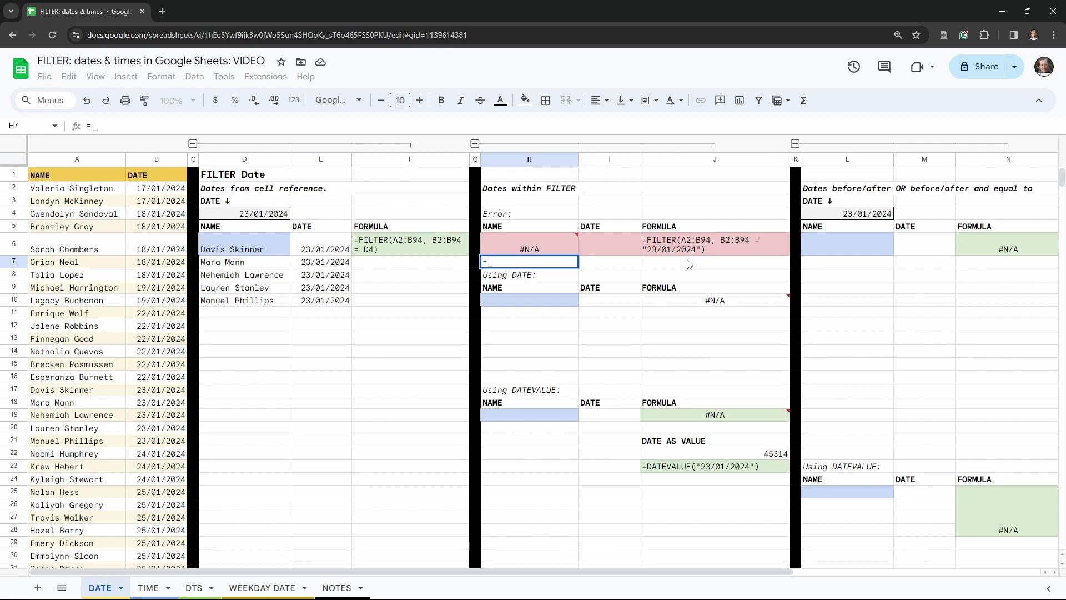
text(VALUE()
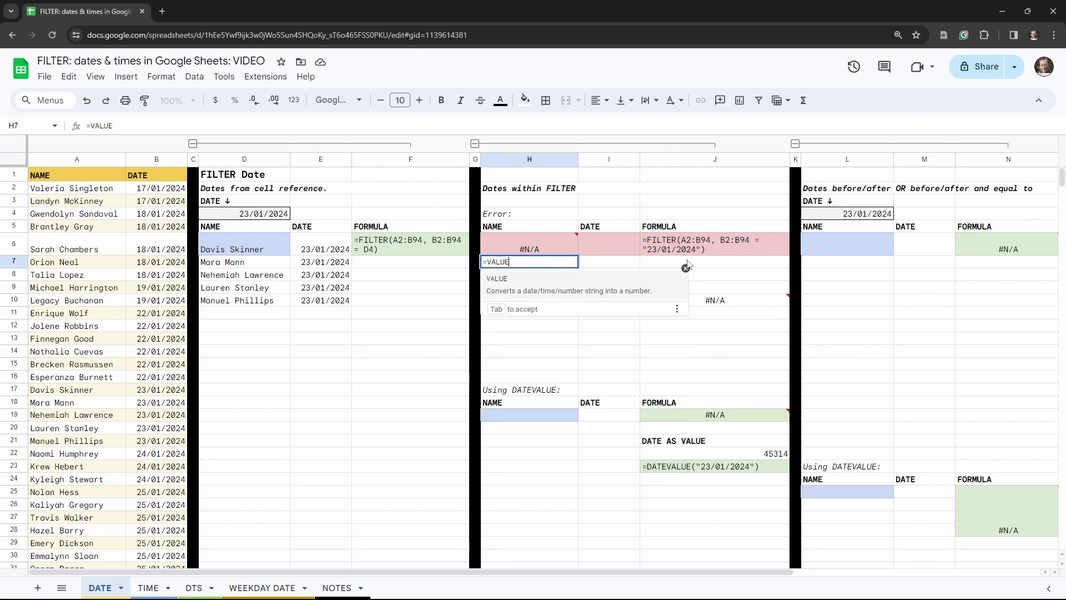
click(258, 220)
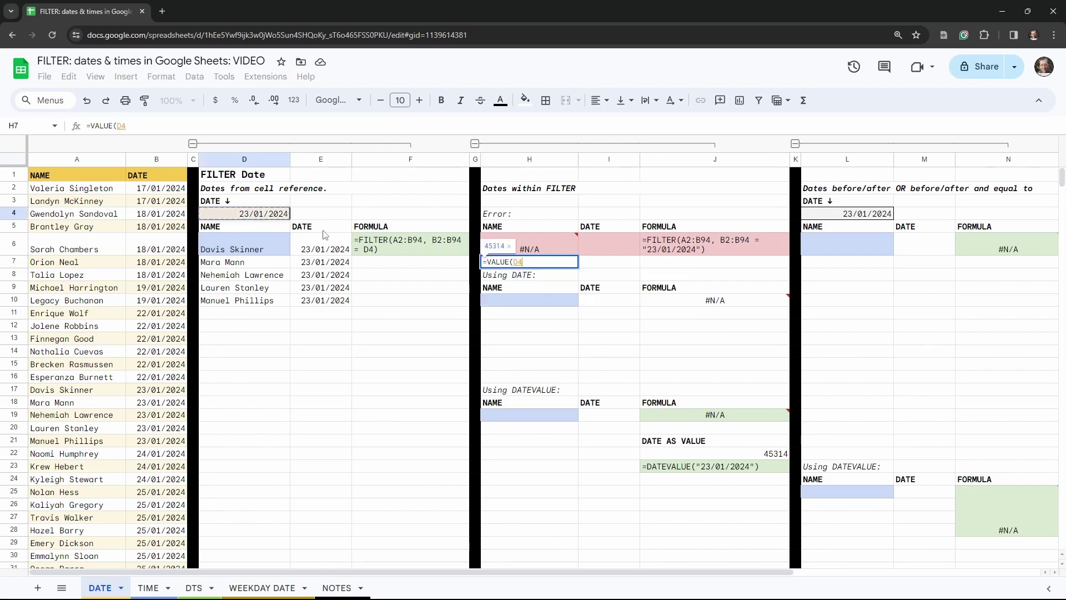
key(Tab)
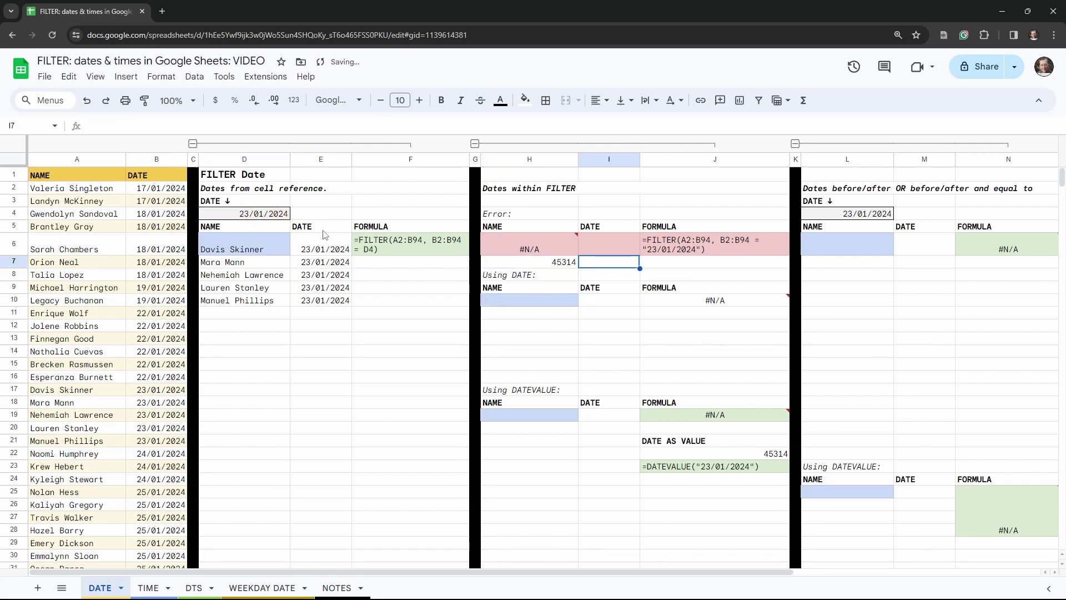
click(549, 265)
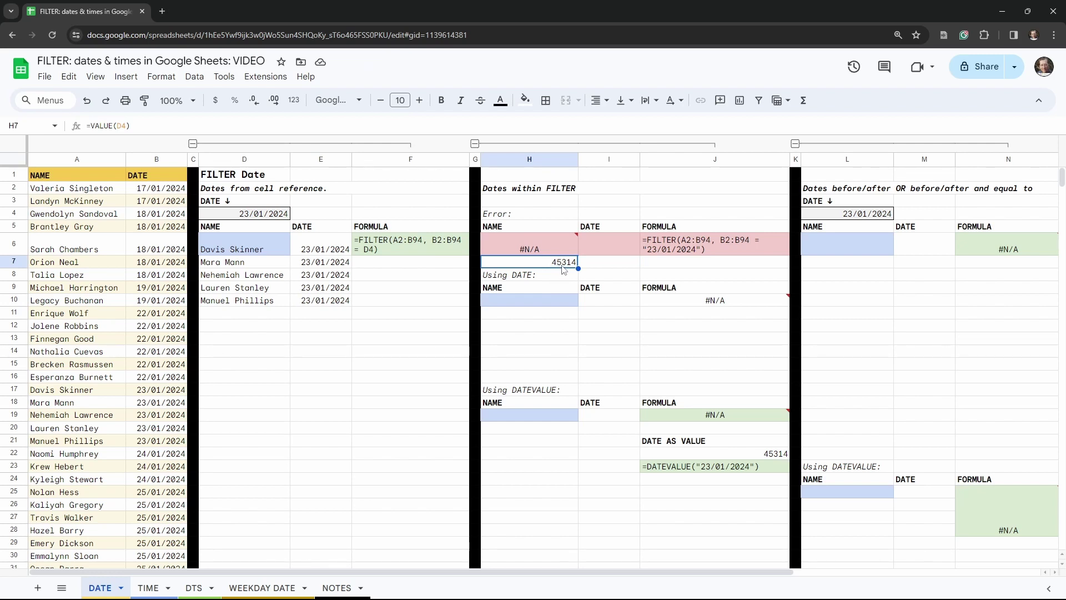
click(248, 211)
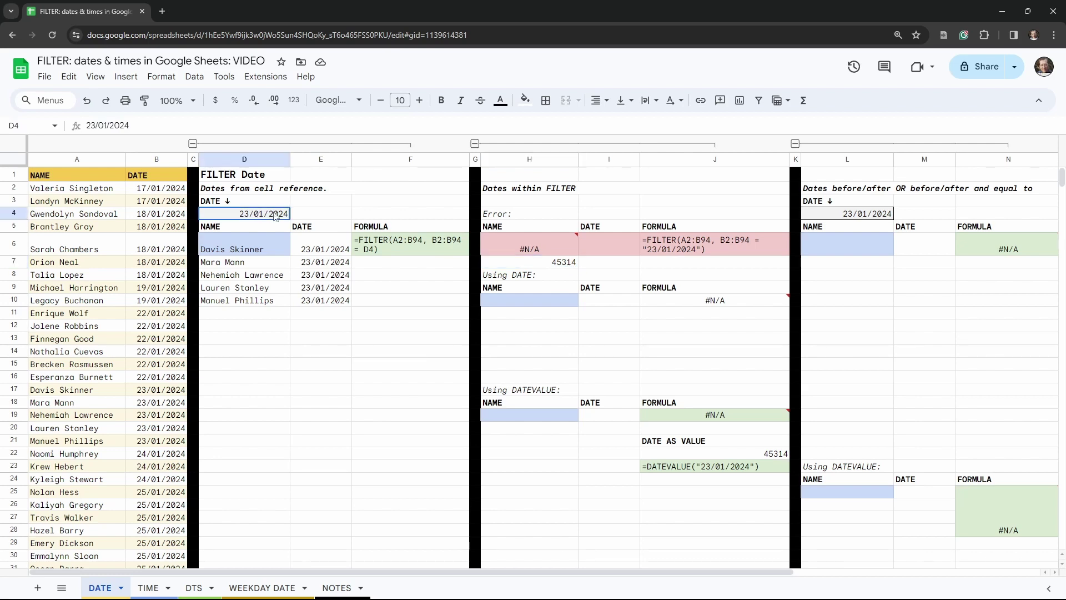
click(547, 269)
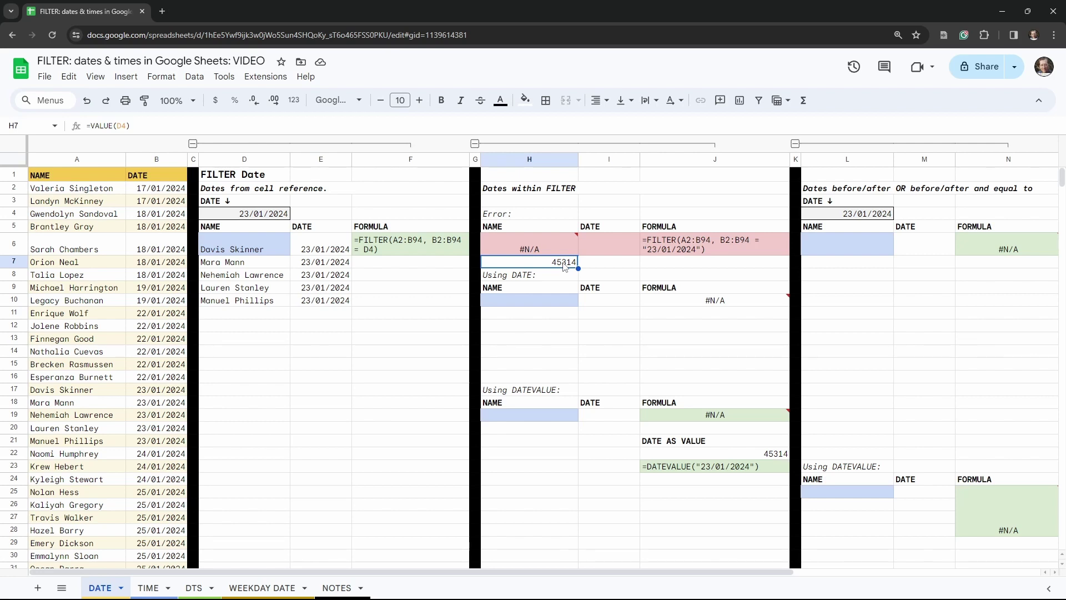
click(590, 267)
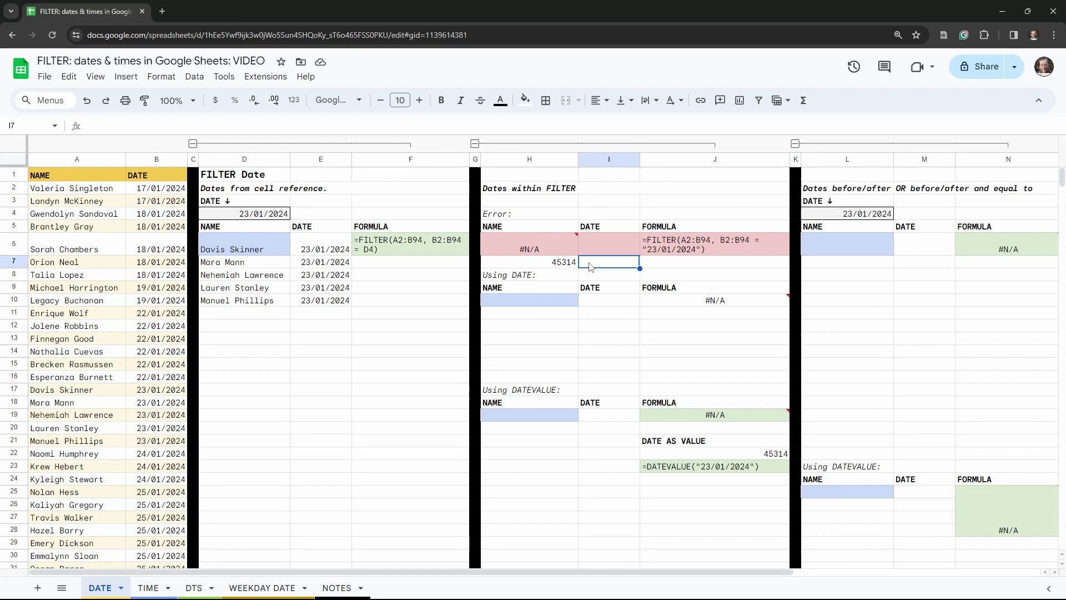
Enter =TO_DATE(0) in I7 to show 30/12/1899, then clear the H7 and I7 test values.
text(=)
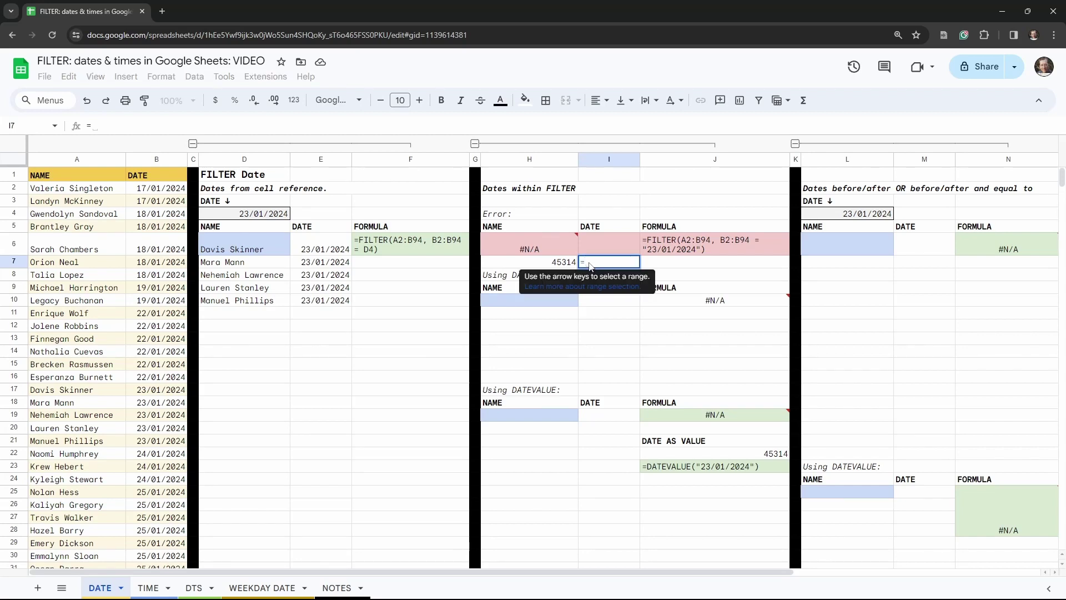
text(TO)
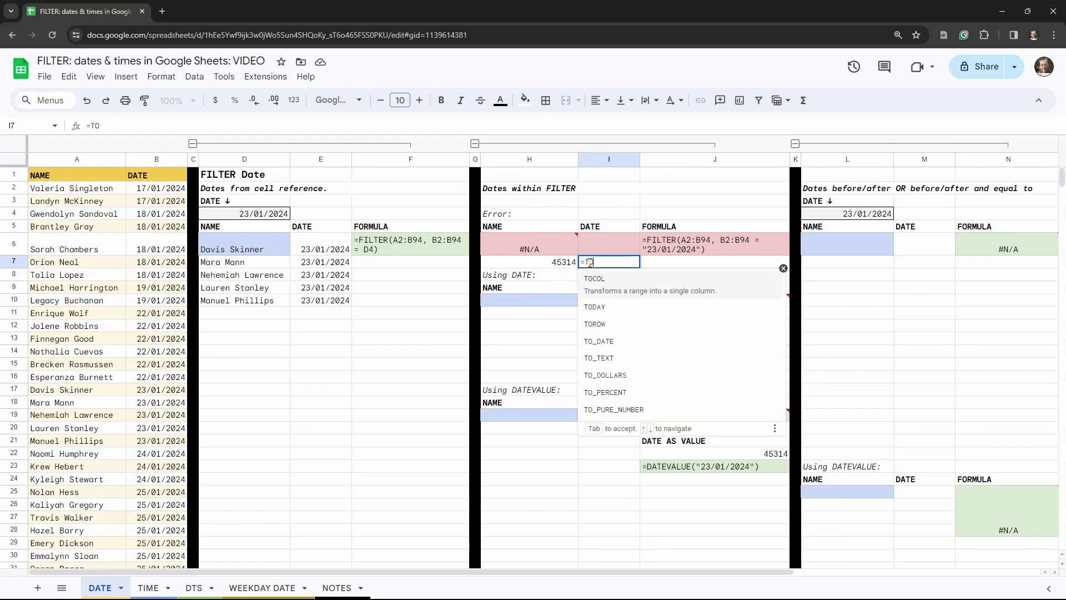
text(_D)
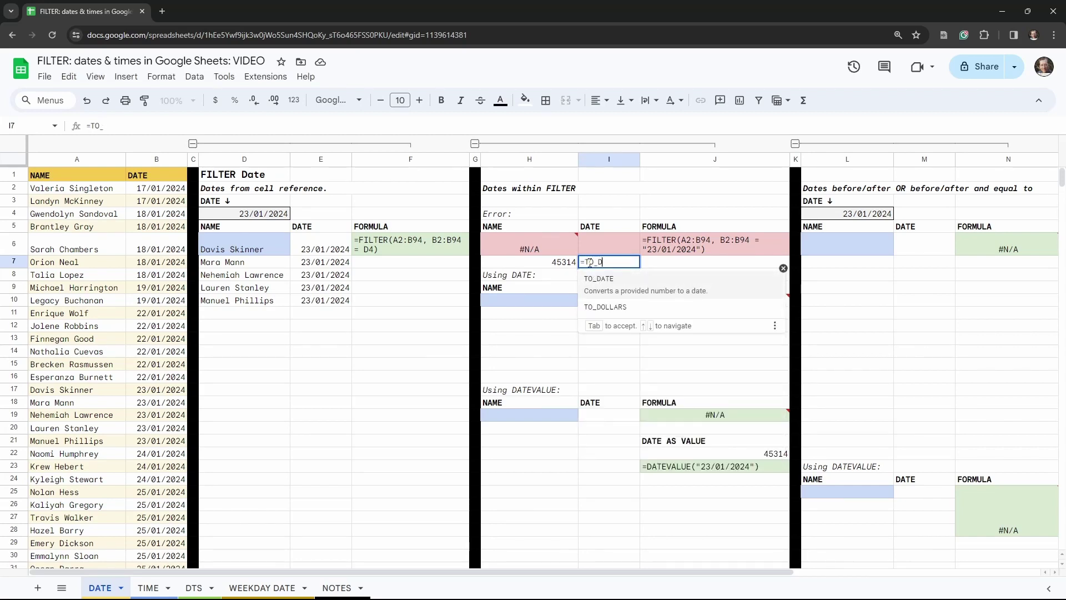
text(ATE()
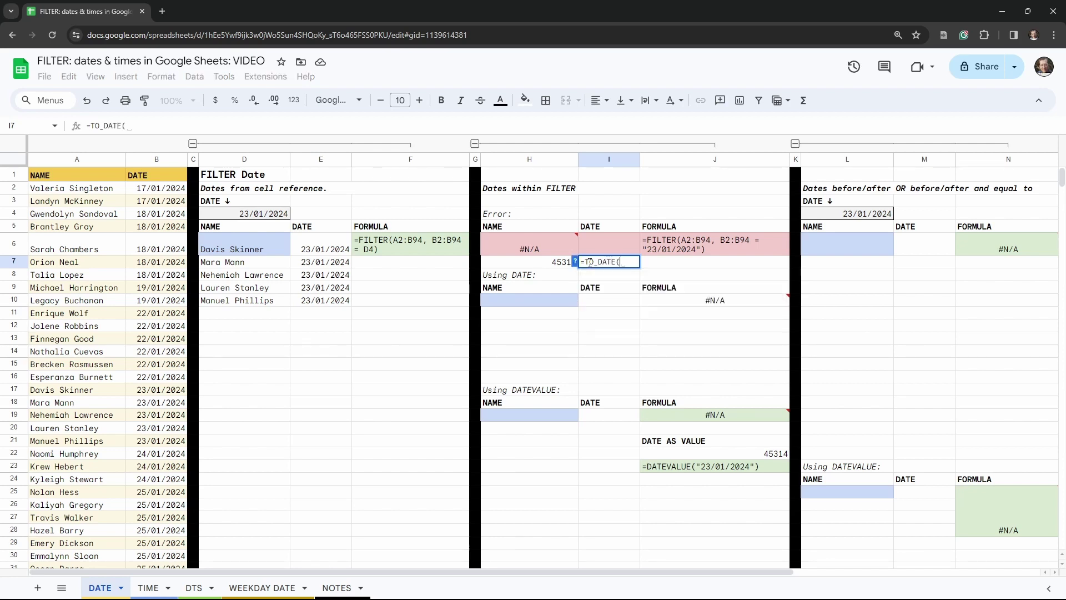
text(0))
key(Tab)
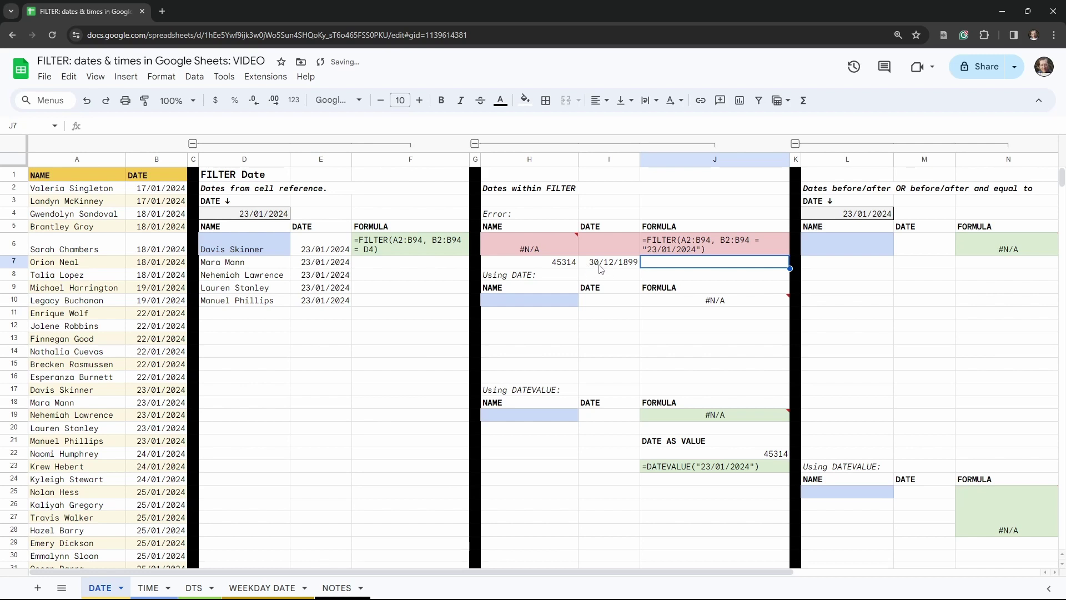
click(602, 266)
drag(638, 269, 610, 271)
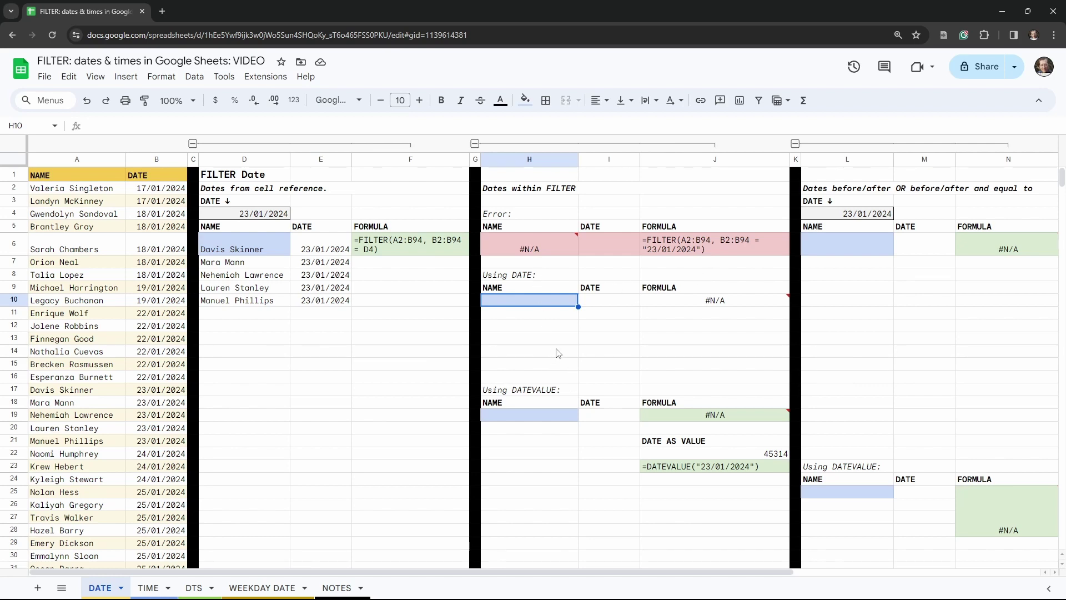
Paste the text-date FILTER into H10 and swap "23/01/2024" for DATE(2024, 1, 23).
click(534, 242)
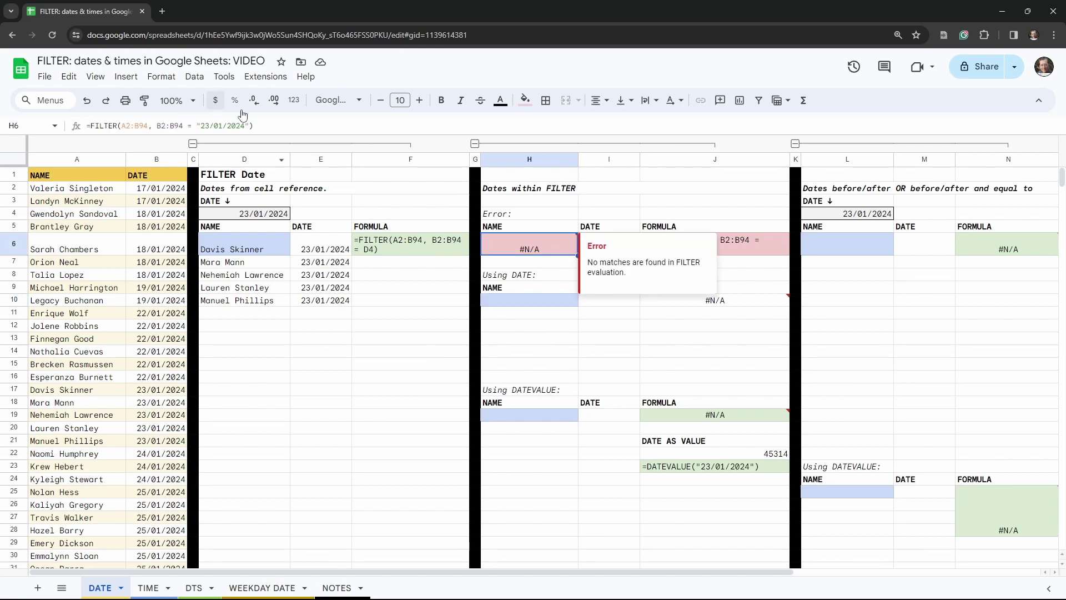
double_click(550, 245)
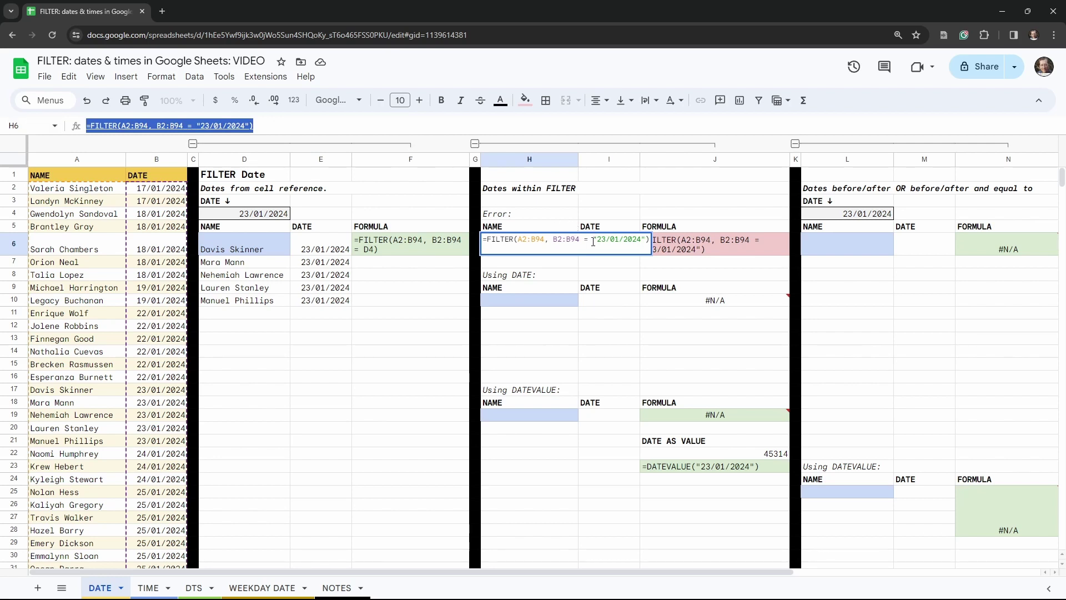
click(534, 300)
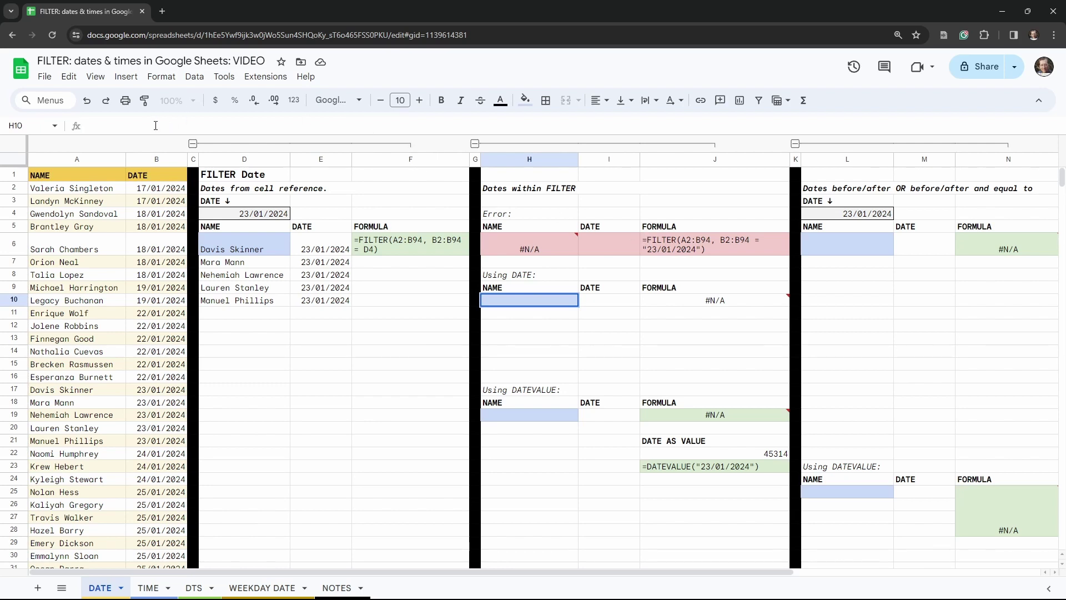
text(=FILTER(A2:B94, B2:B94 = "23/01/2024"))
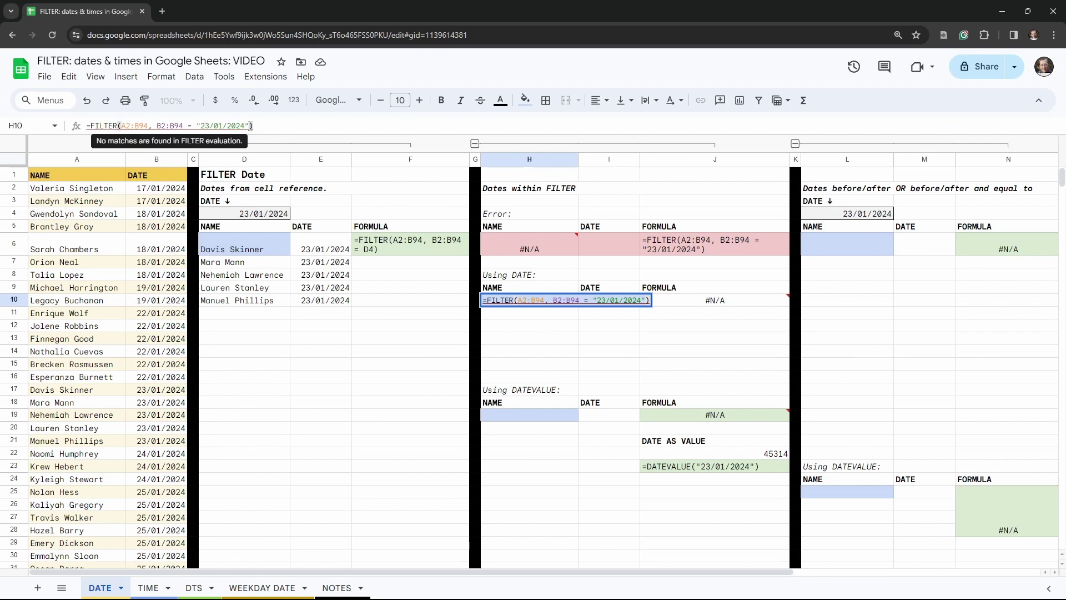
drag(252, 126, 199, 125)
text(DATE()
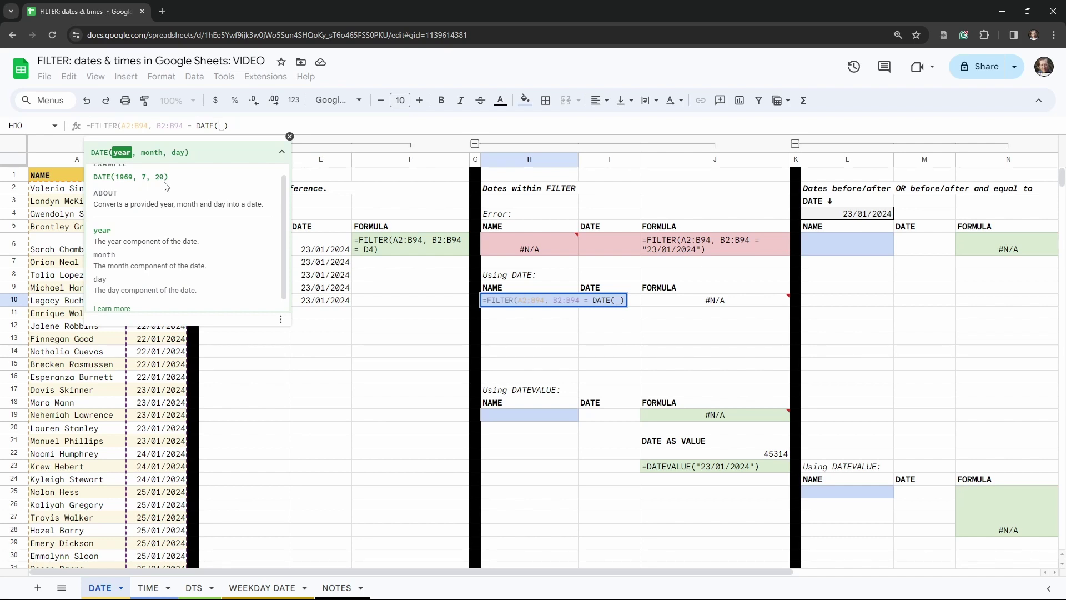
text(2024)
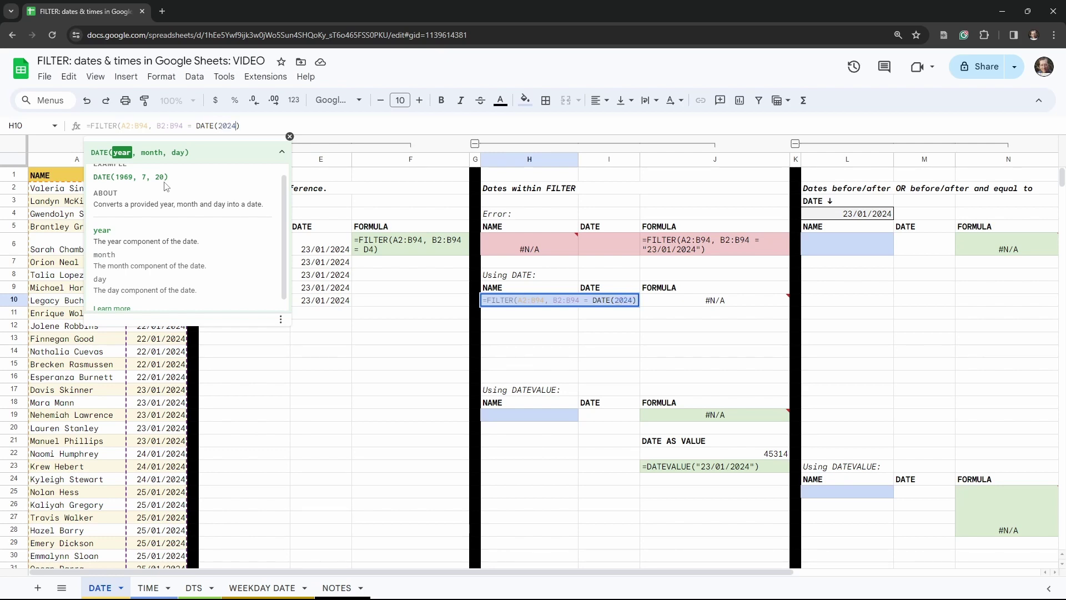
text(, )
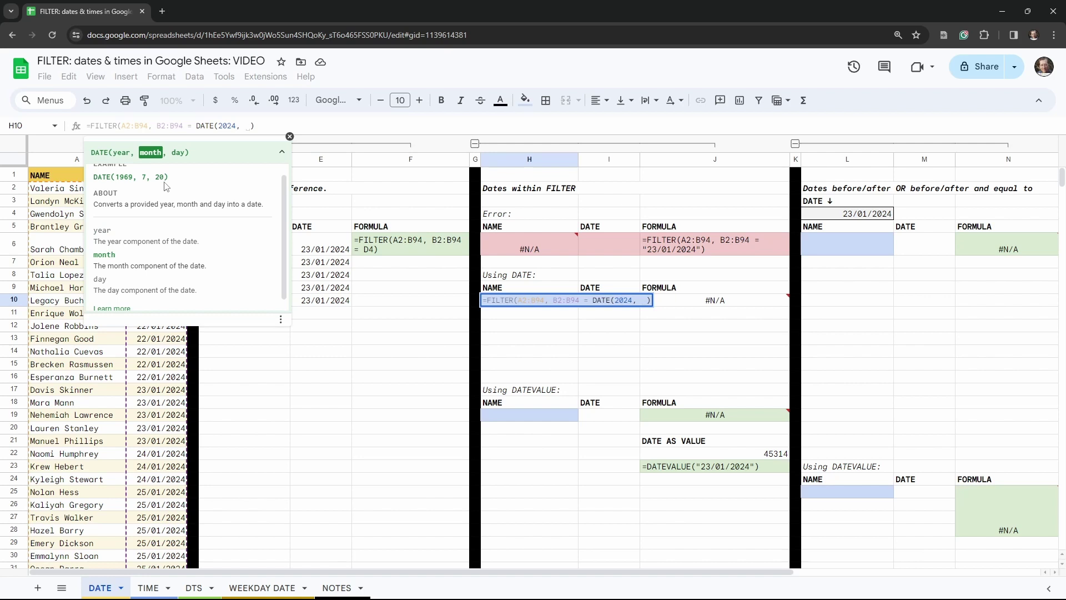
text(1)
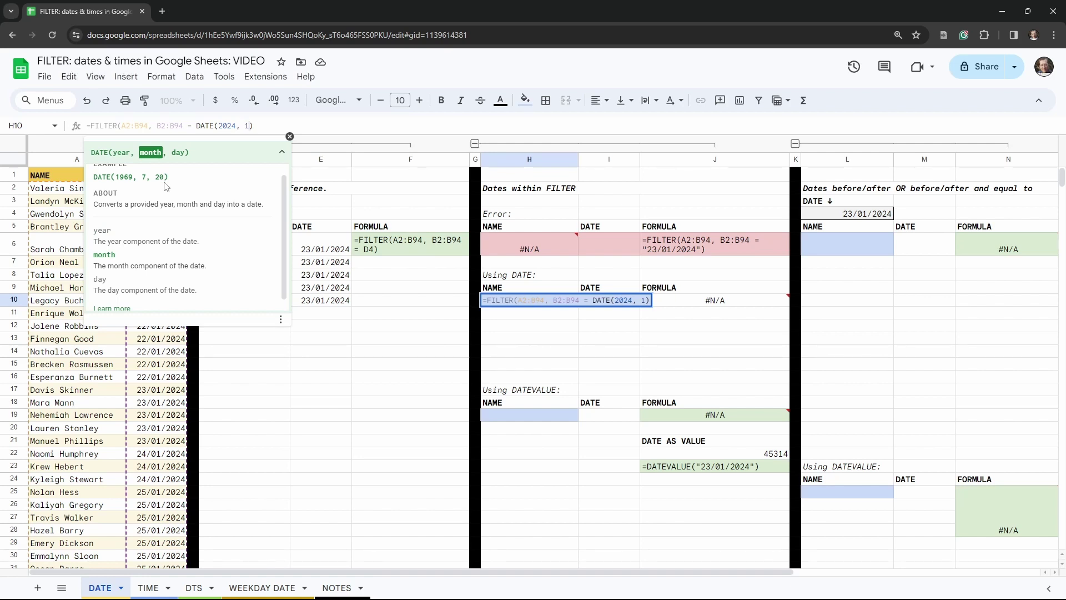
text(, )
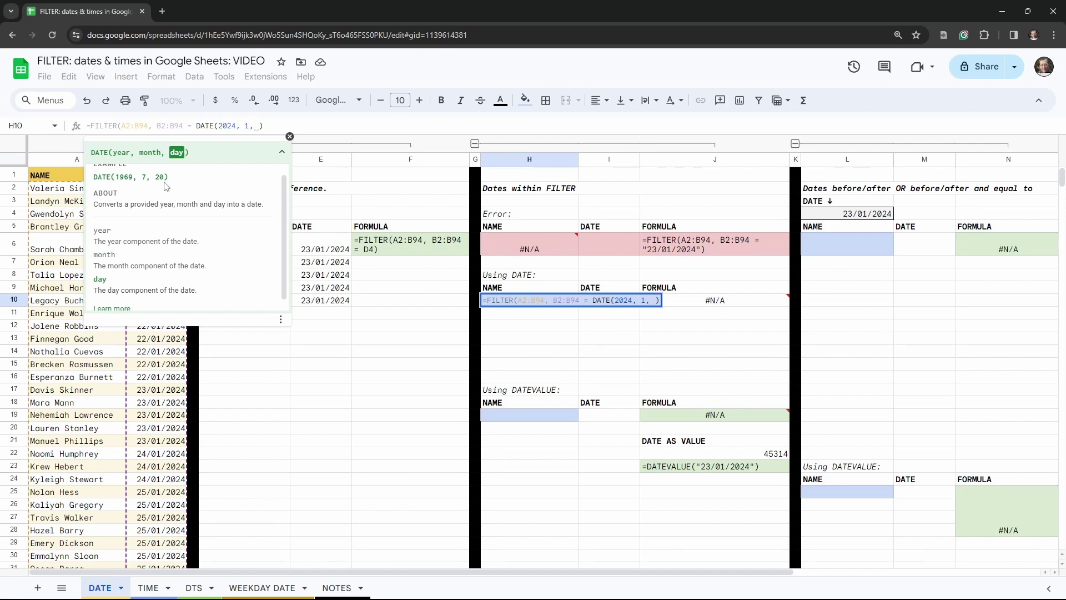
text(23)
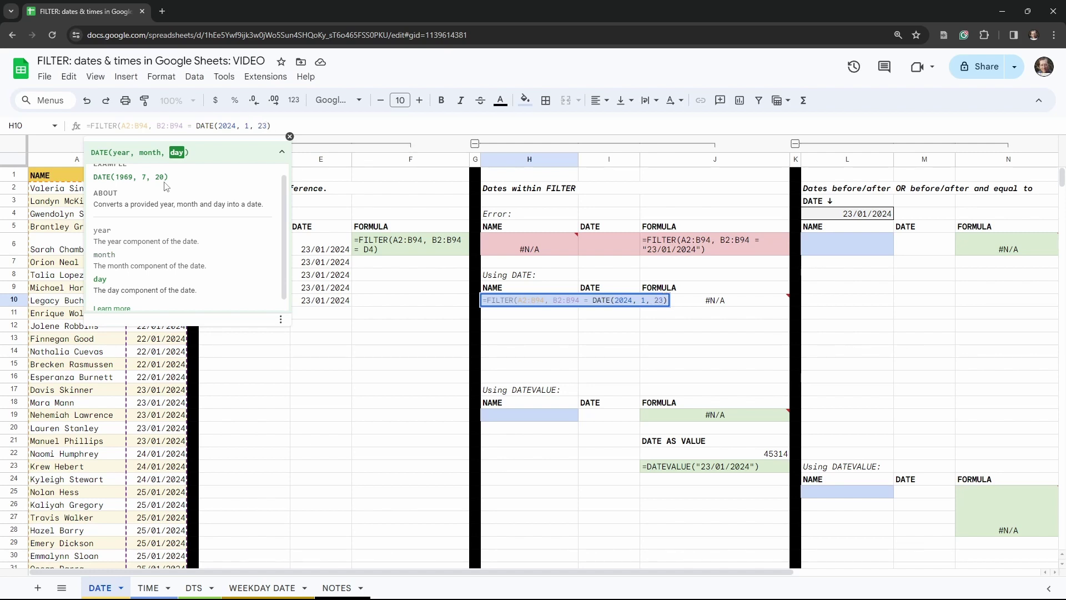
text())
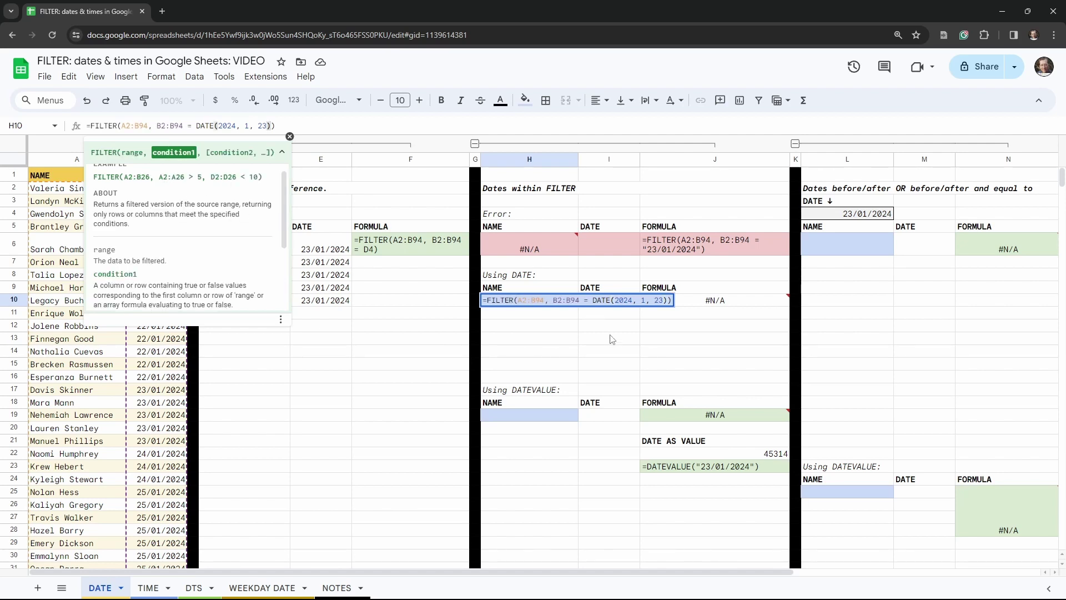
key(Tab)
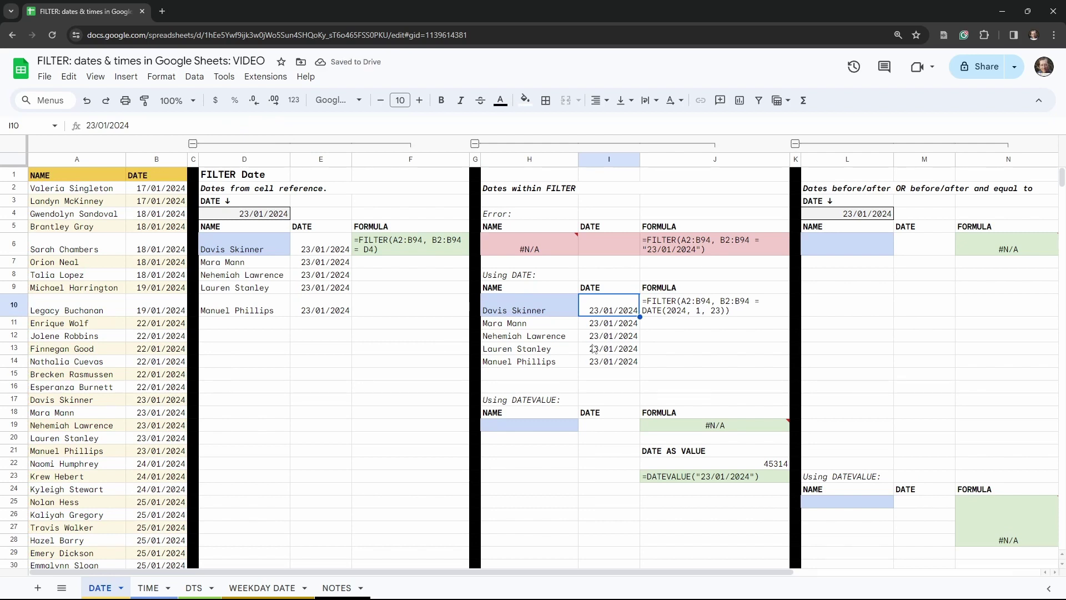
click(700, 478)
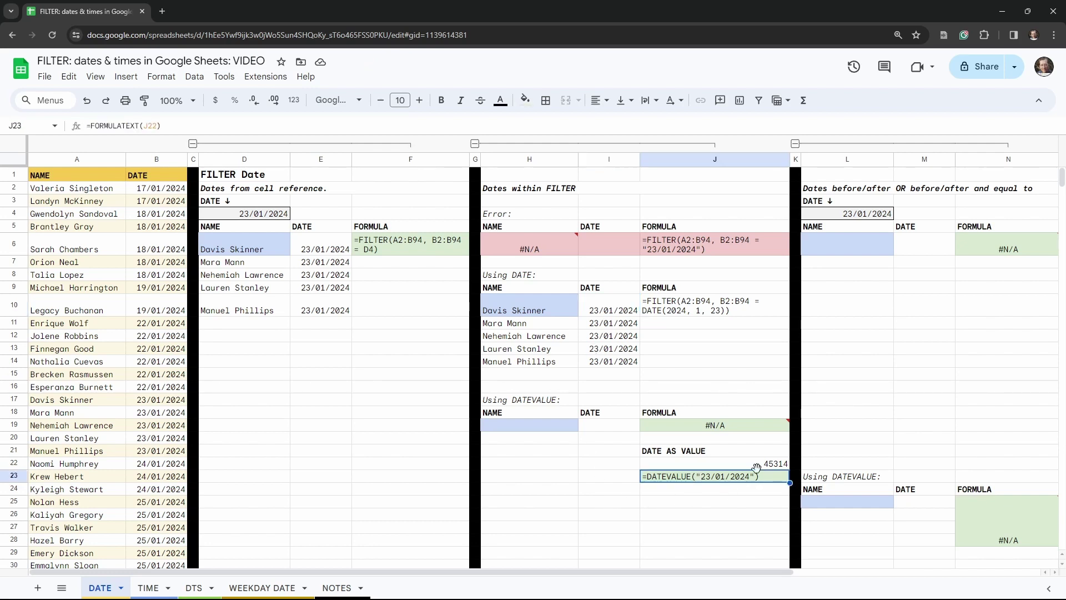
click(531, 429)
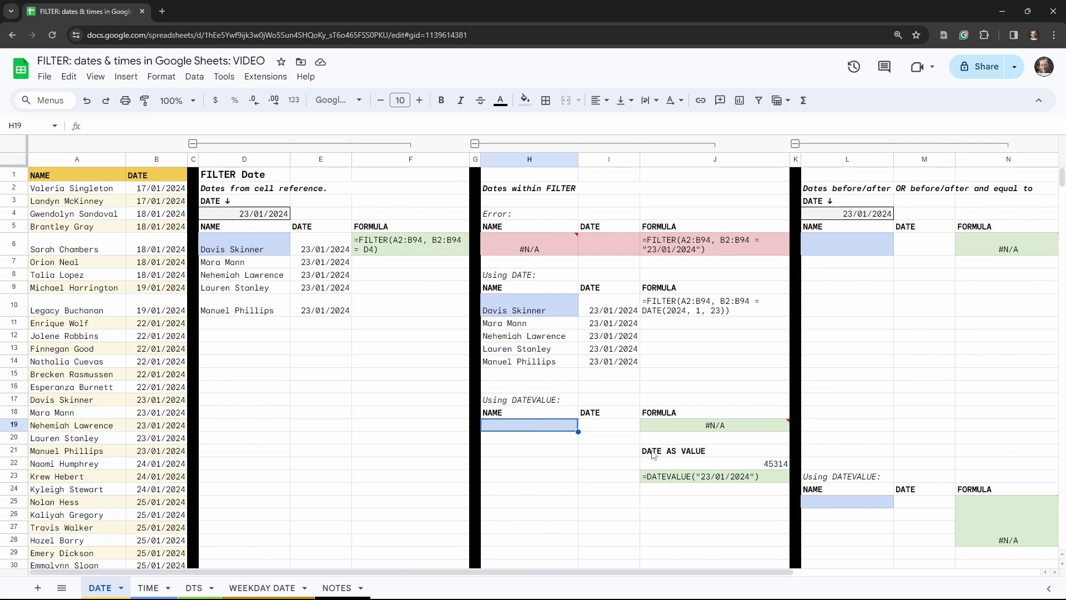
click(529, 307)
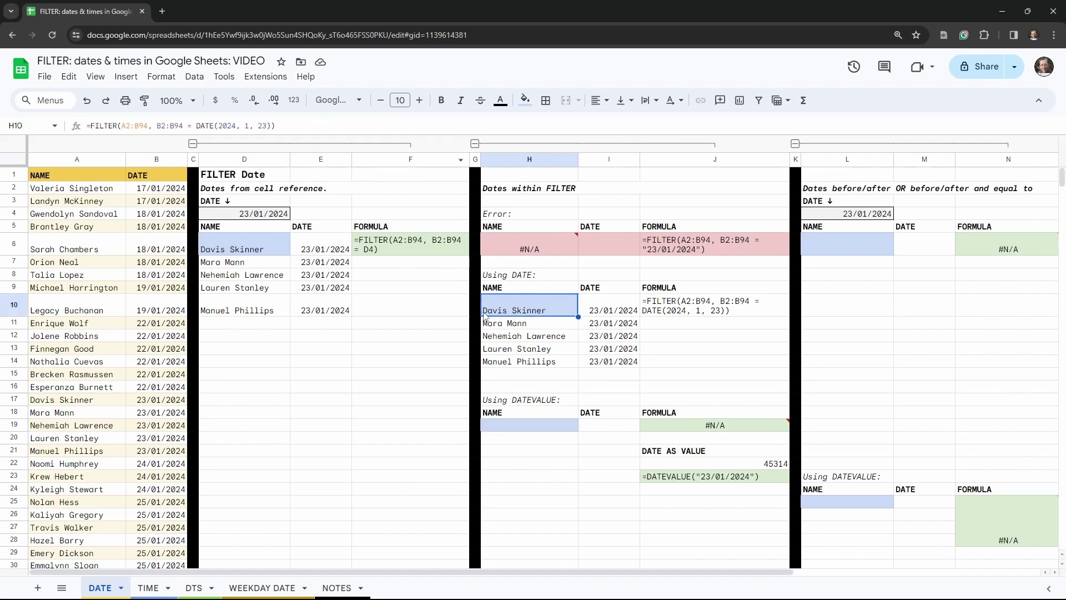
Copy the full text-date FILTER formula from H6.
click(554, 251)
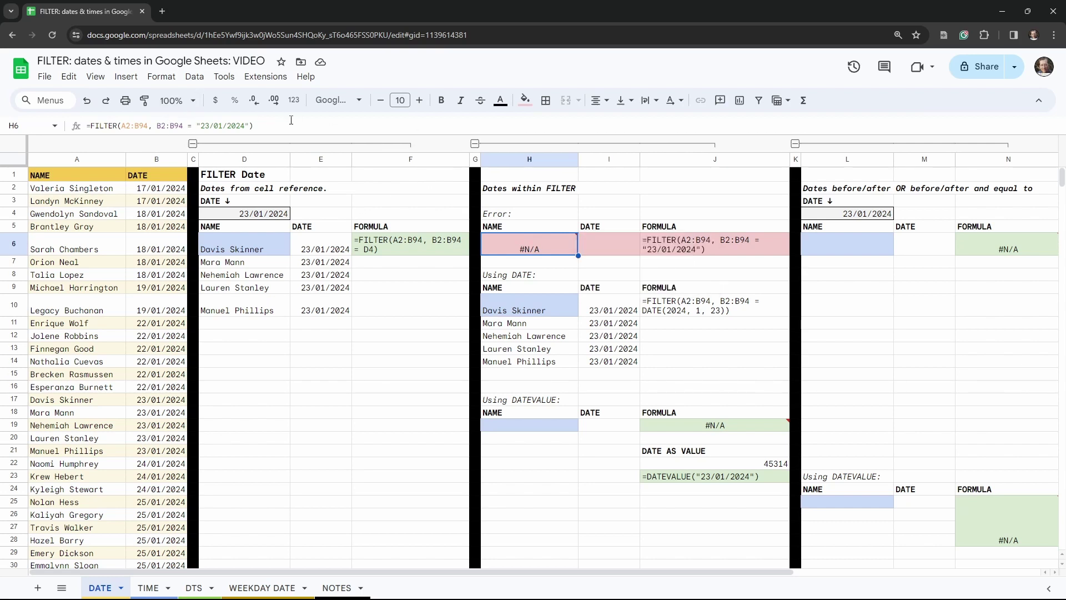
mouse_move(550, 245)
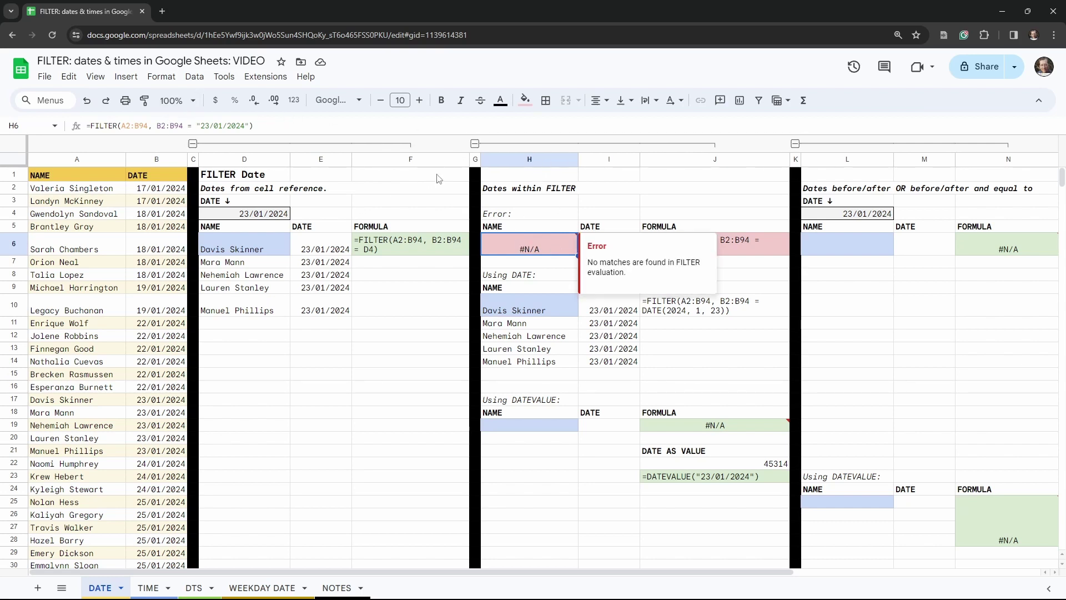
drag(277, 125, 81, 126)
key(ctrl+c)
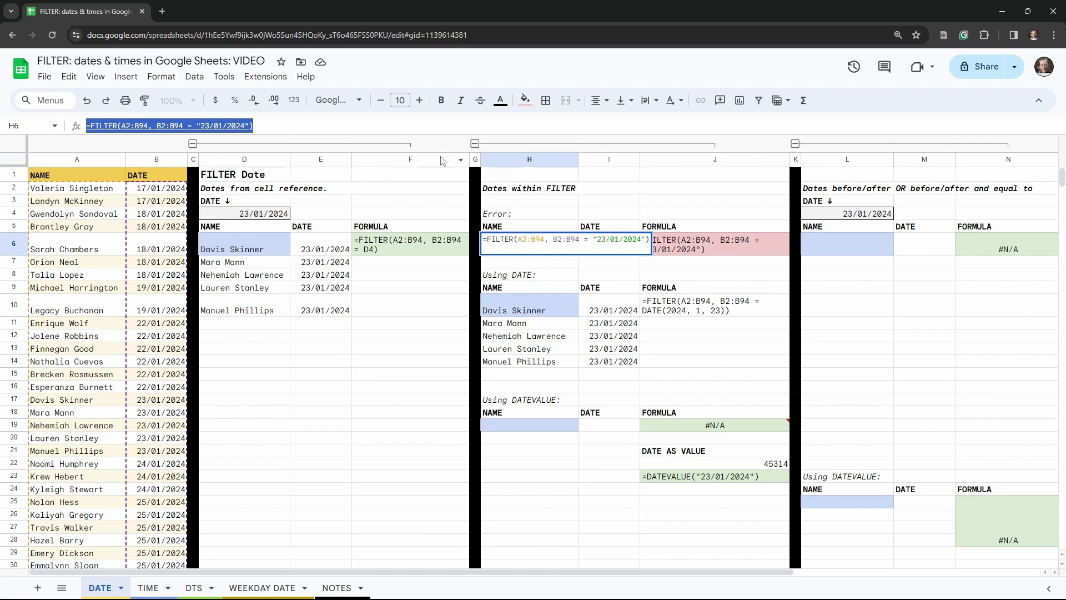
key(Tab)
Paste it into H19 and wrap the date as DATEVALUE("23/01/2024") to list five names.
click(533, 431)
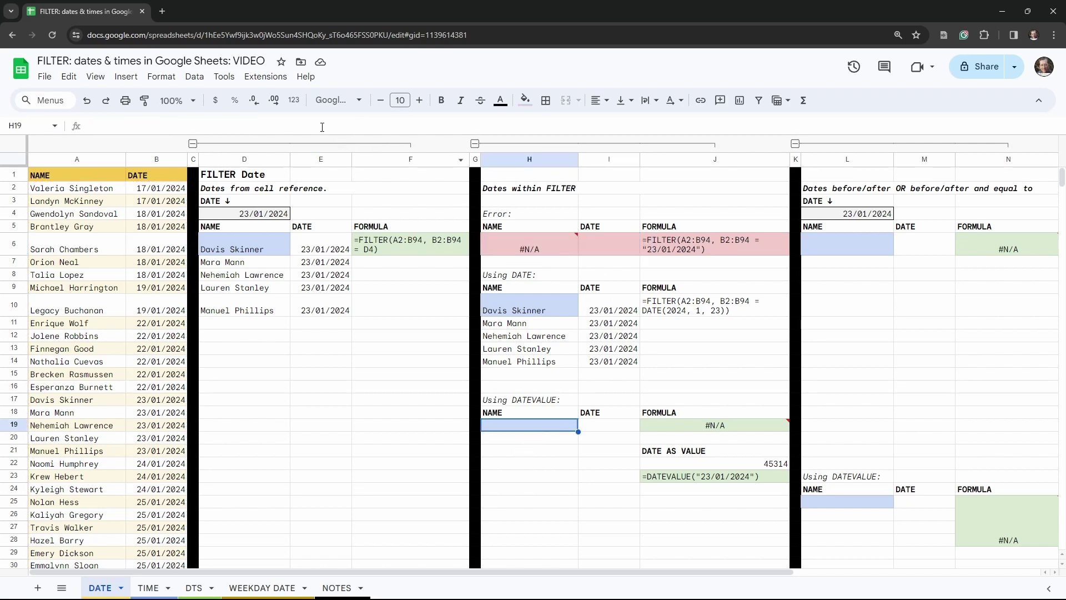
click(340, 127)
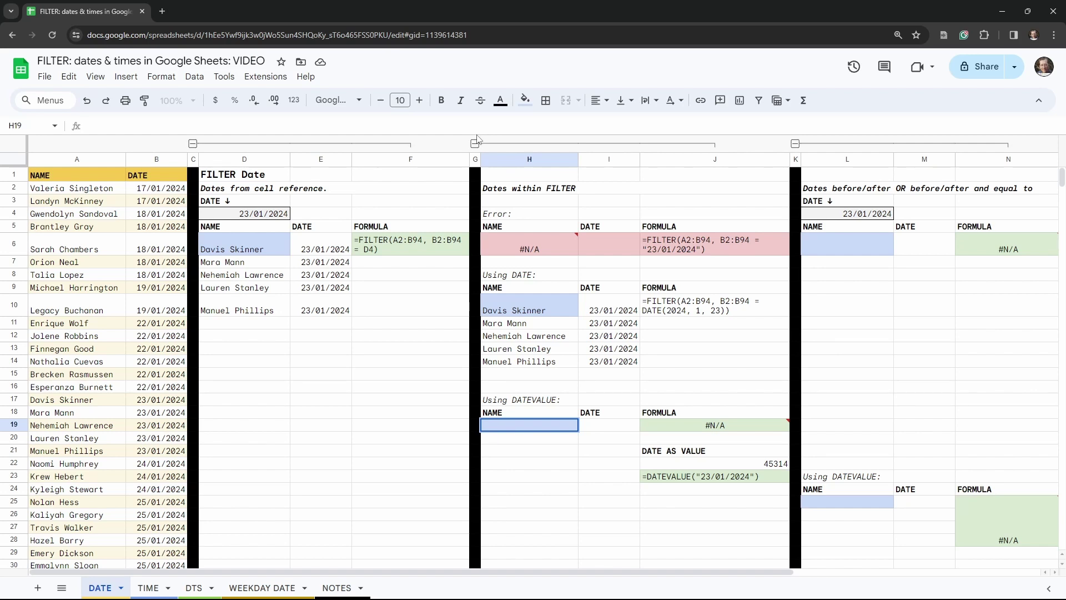
key(ctrl+v)
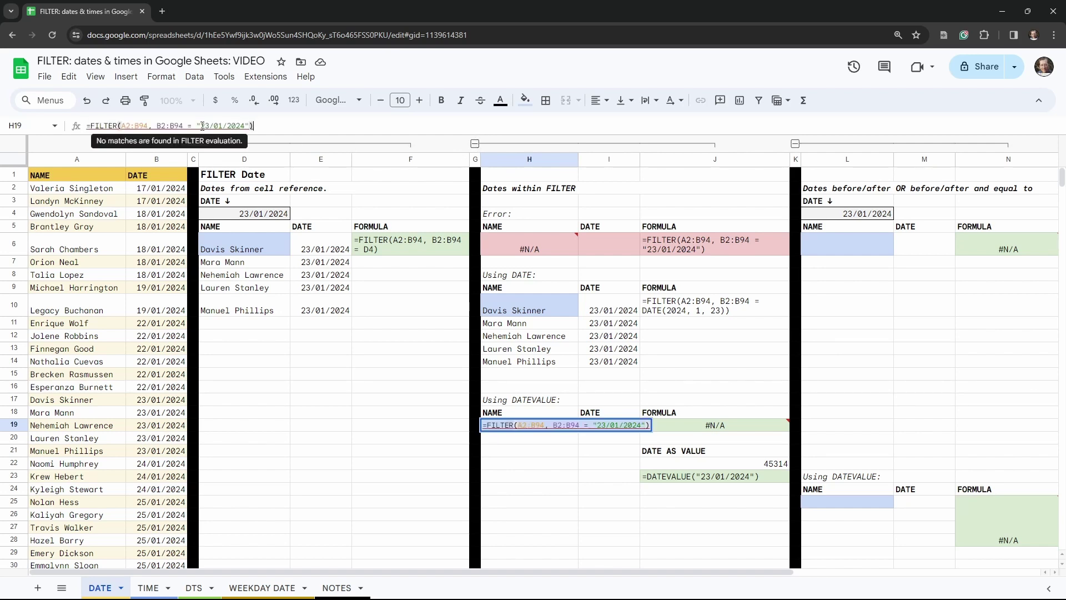
click(196, 124)
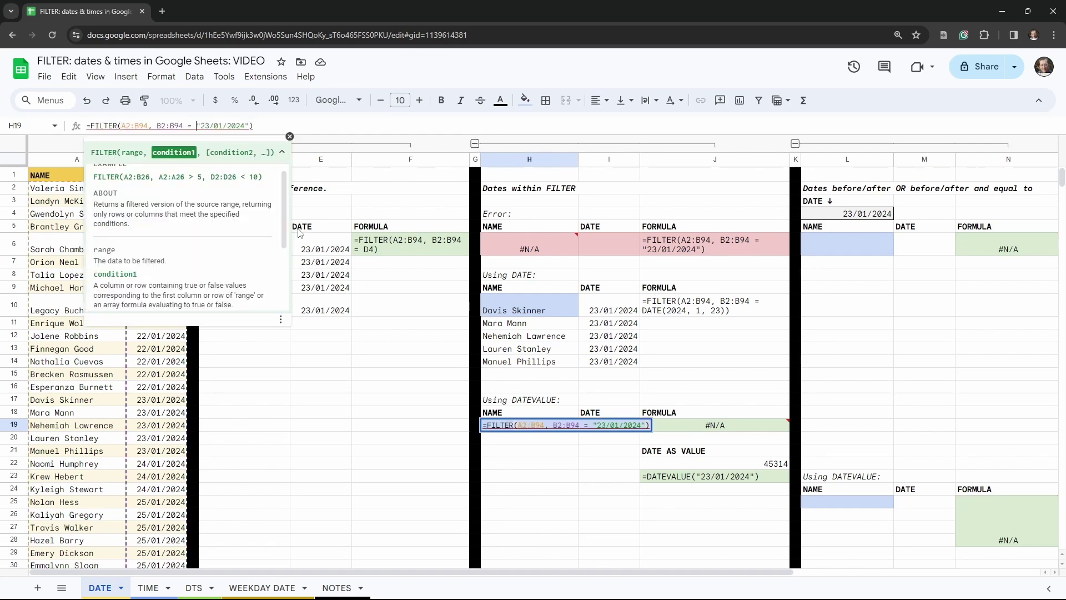
text(DATE)
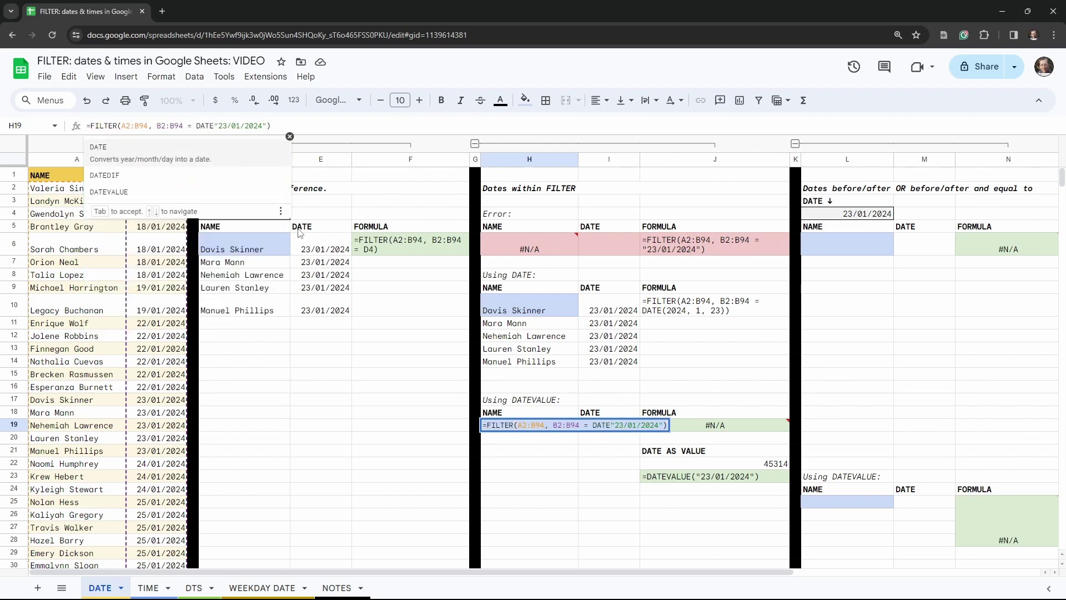
text(VALUE()
key(Right)
key(Right)
key(Right)
key(Right)
key(Right)
key(Right)
key(Right)
key(Right)
key(Right)
key(Right)
key(Right)
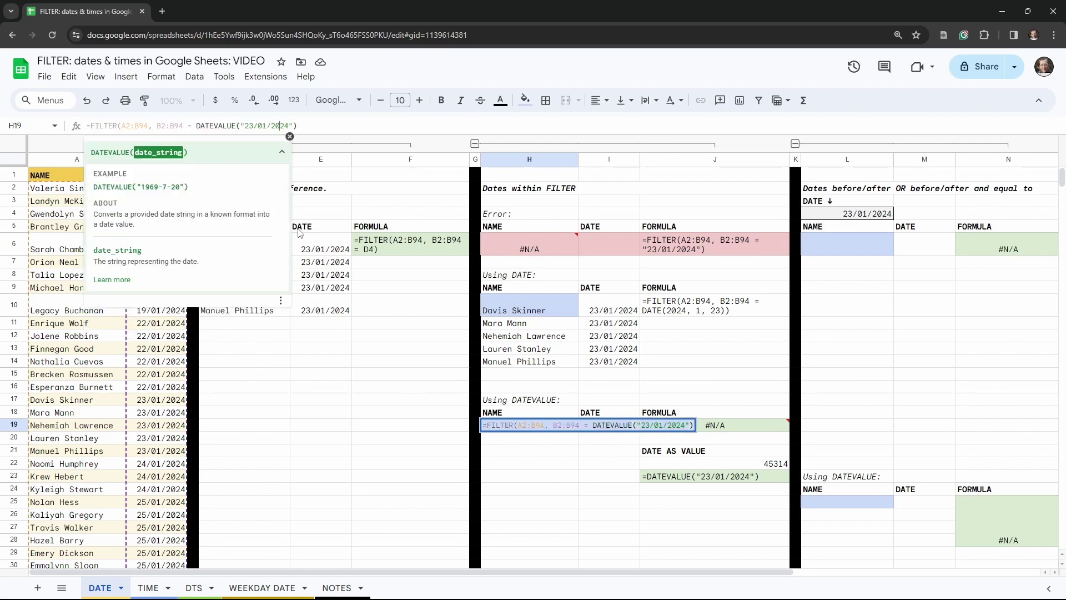
text())
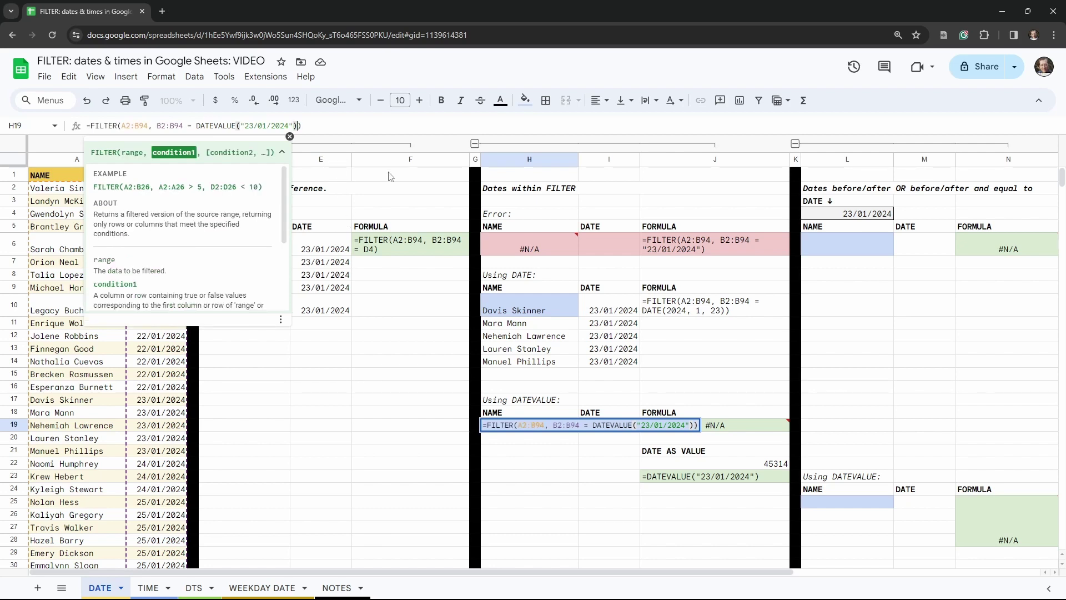
key(Tab)
click(555, 514)
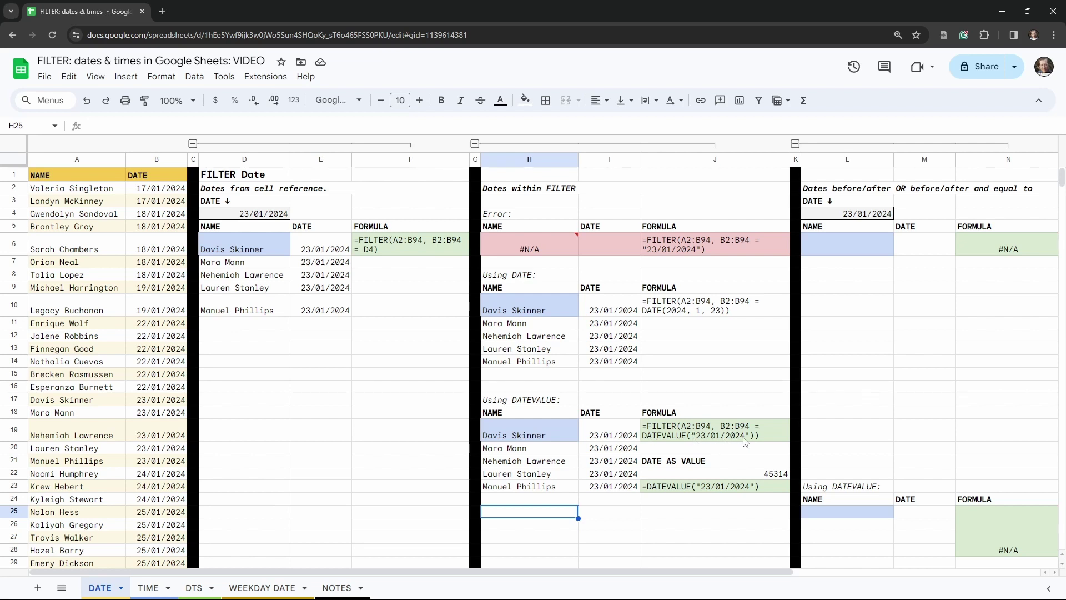
click(557, 433)
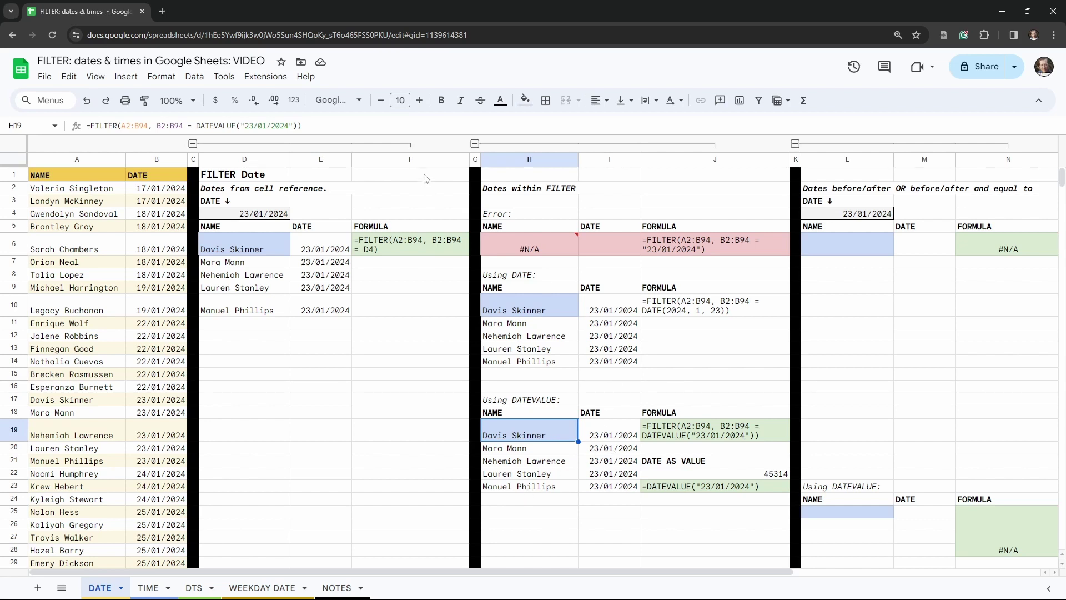
Collapse grouped columns D–F to bring the before/after section into view.
click(193, 143)
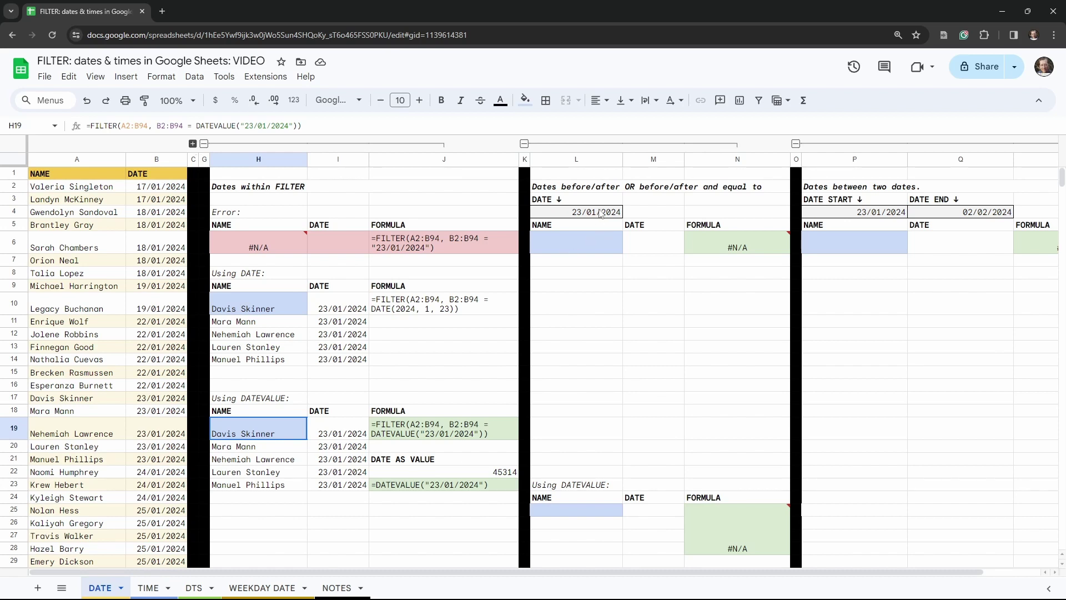
click(579, 251)
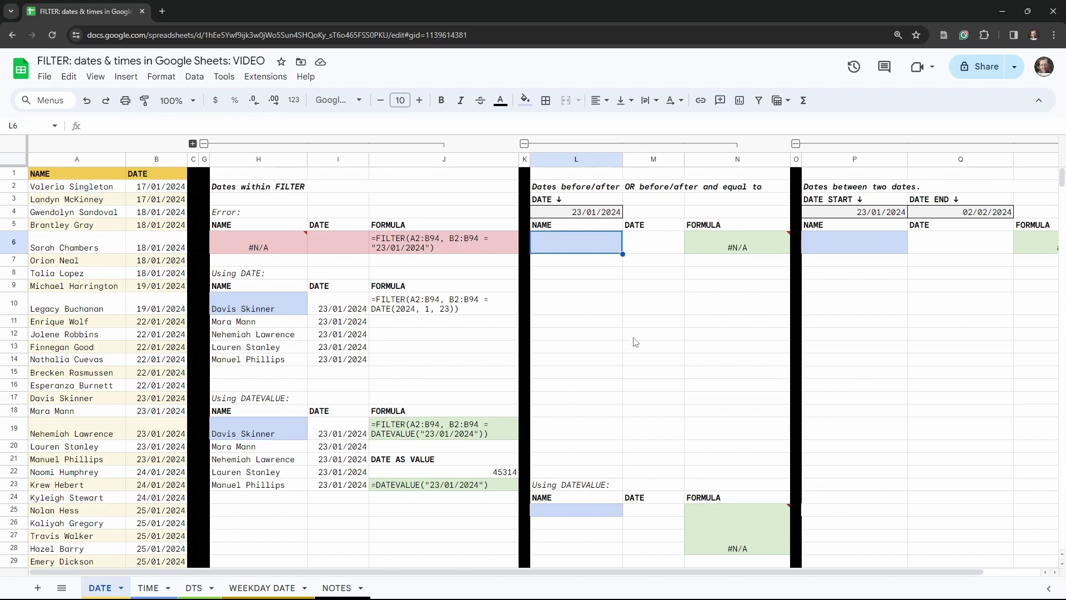
Start a FILTER in L6 over A2:B94 with B2:B94 as the condition range.
text(=F)
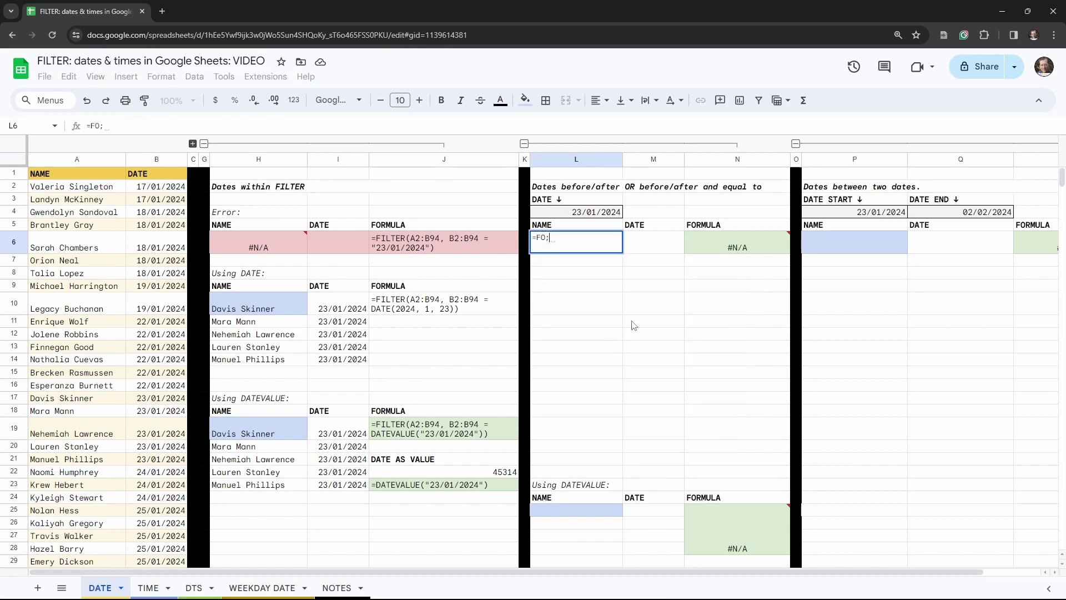
text(ILTER()
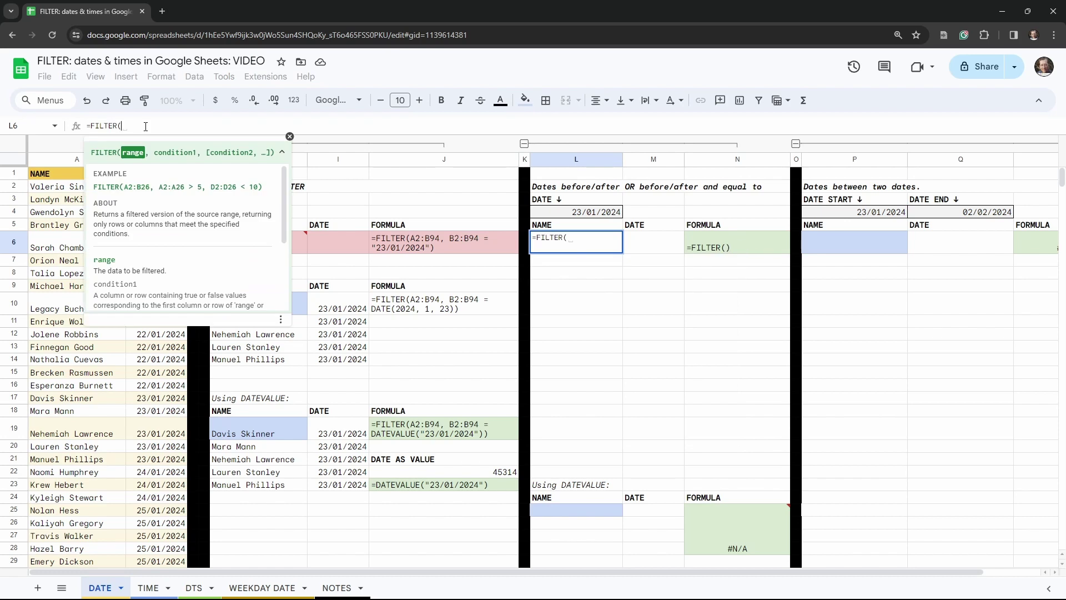
drag(48, 189, 149, 200)
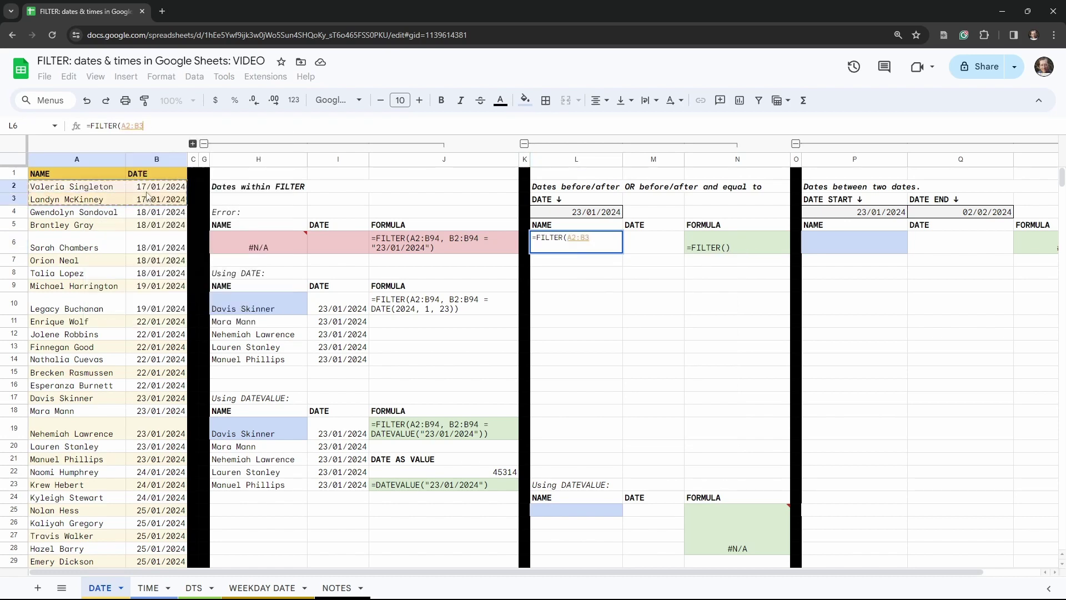
click(151, 127)
key(BackSpace)
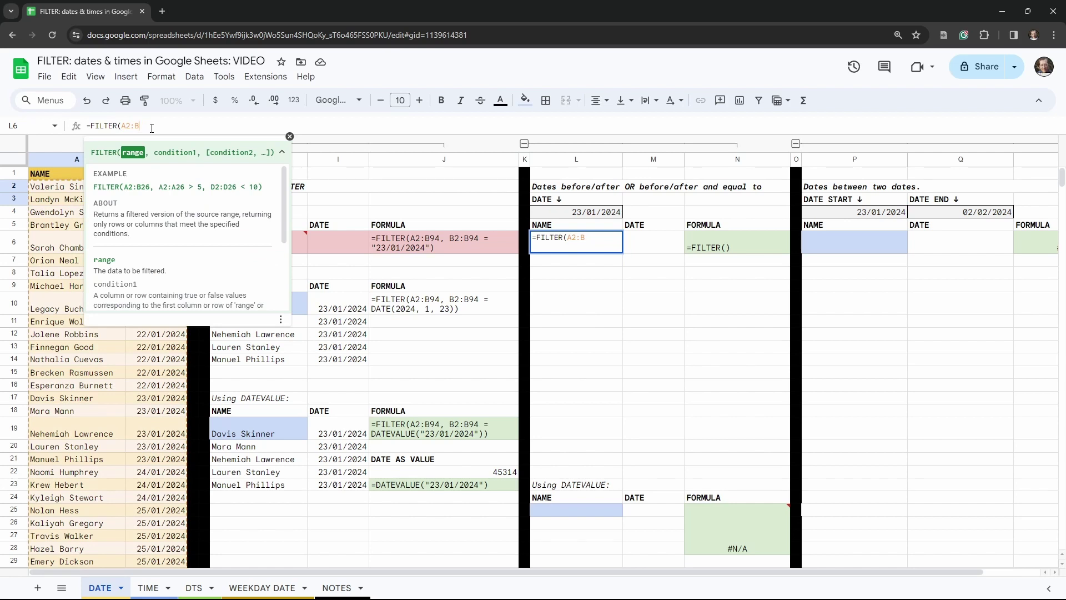
text(94,)
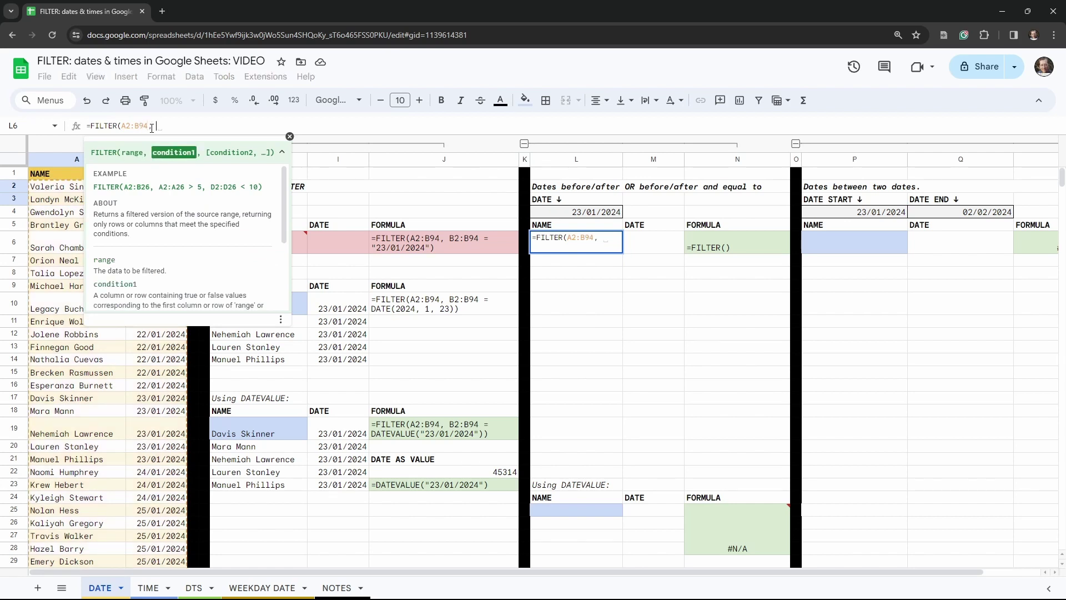
click(289, 136)
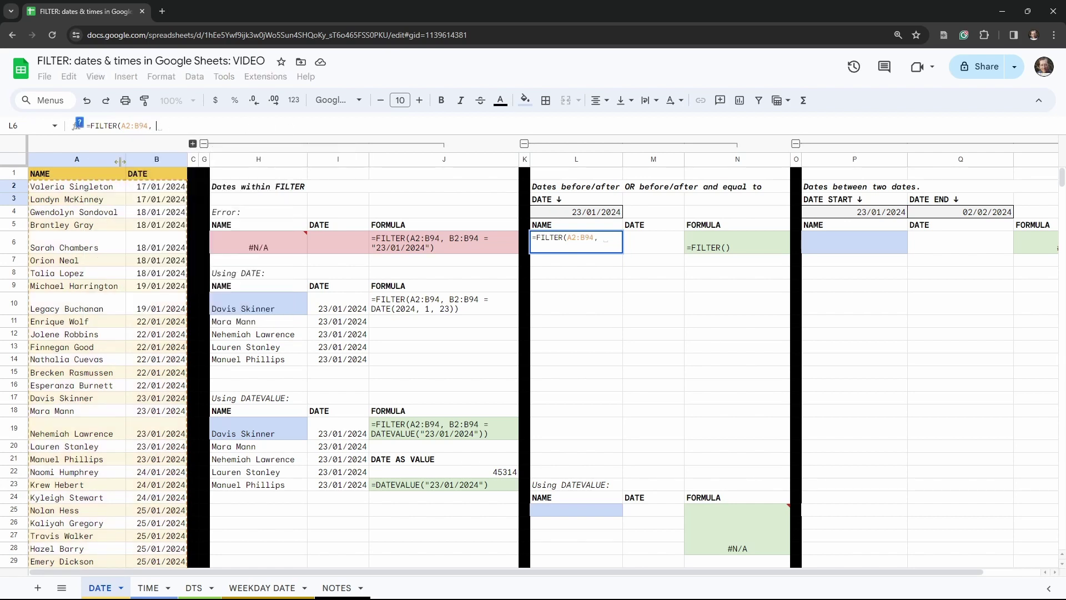
drag(155, 186, 157, 213)
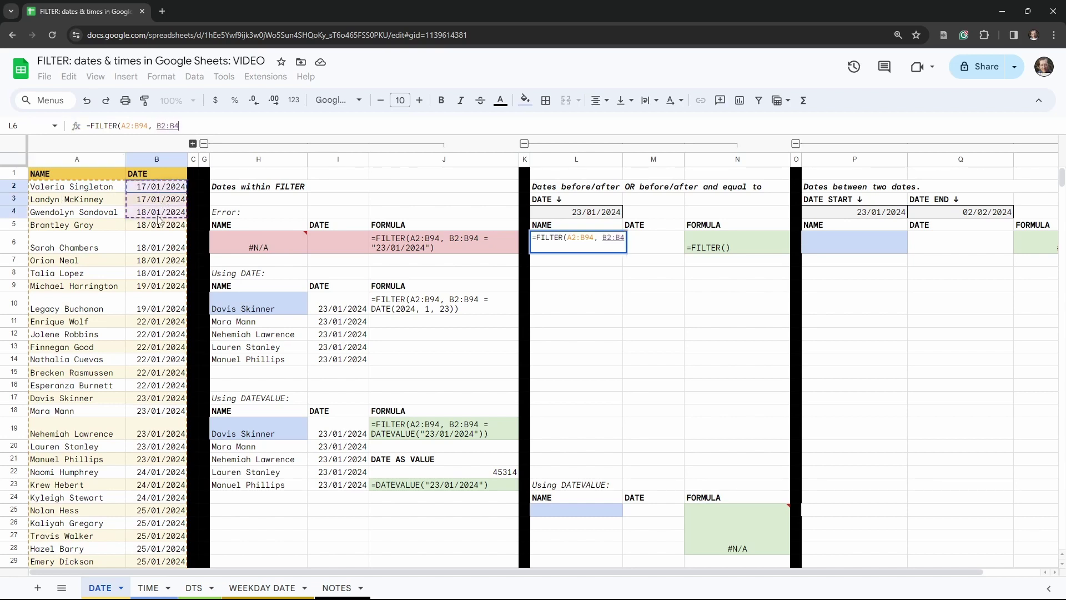
click(176, 127)
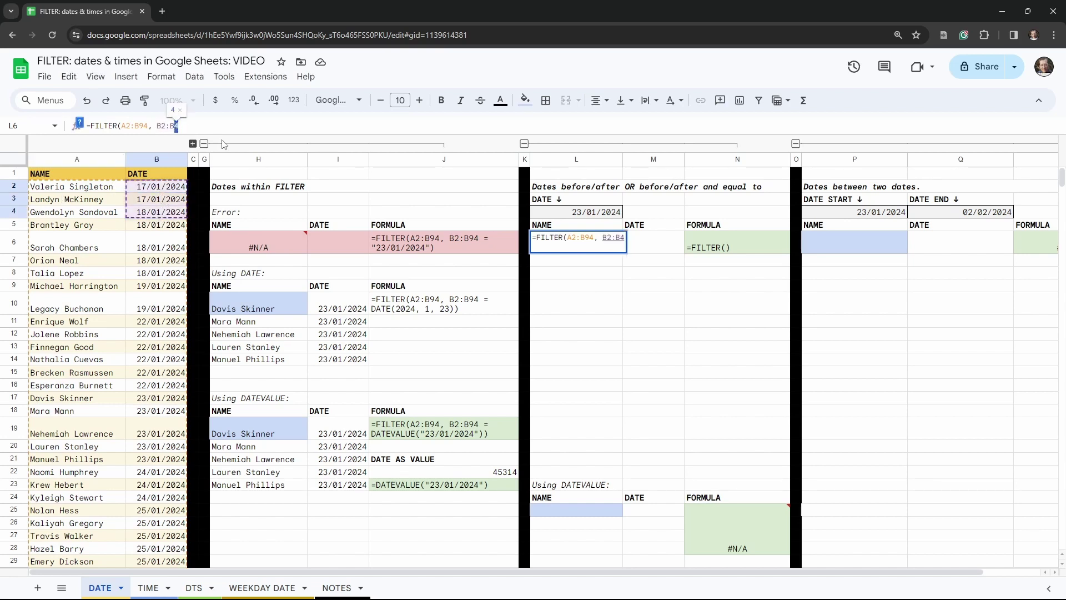
text(94)
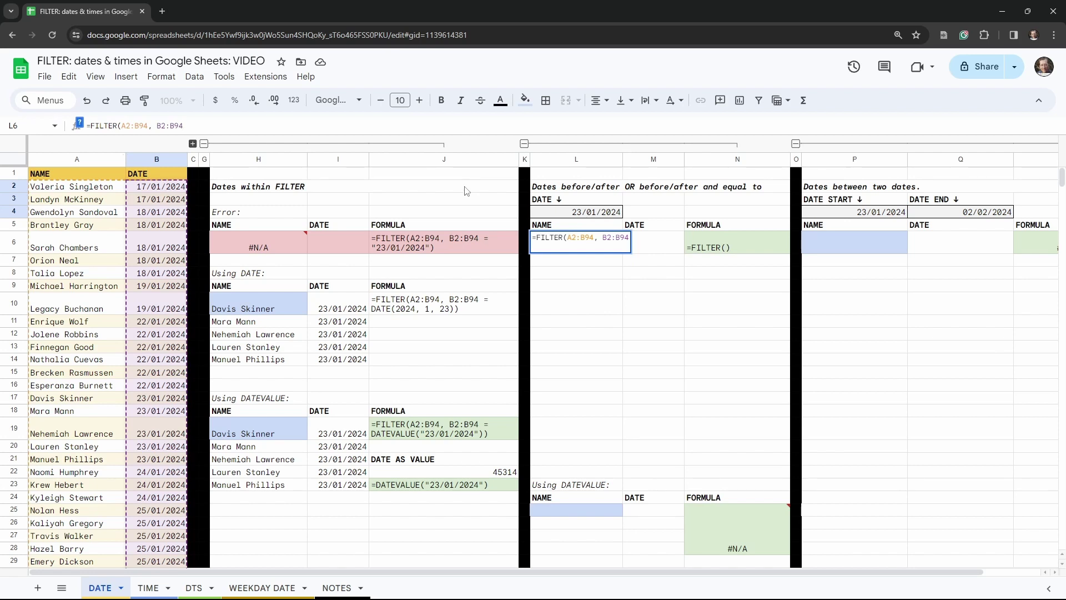
Complete the condition as B2:B94 < L4 to list the 15 earlier names.
text(<)
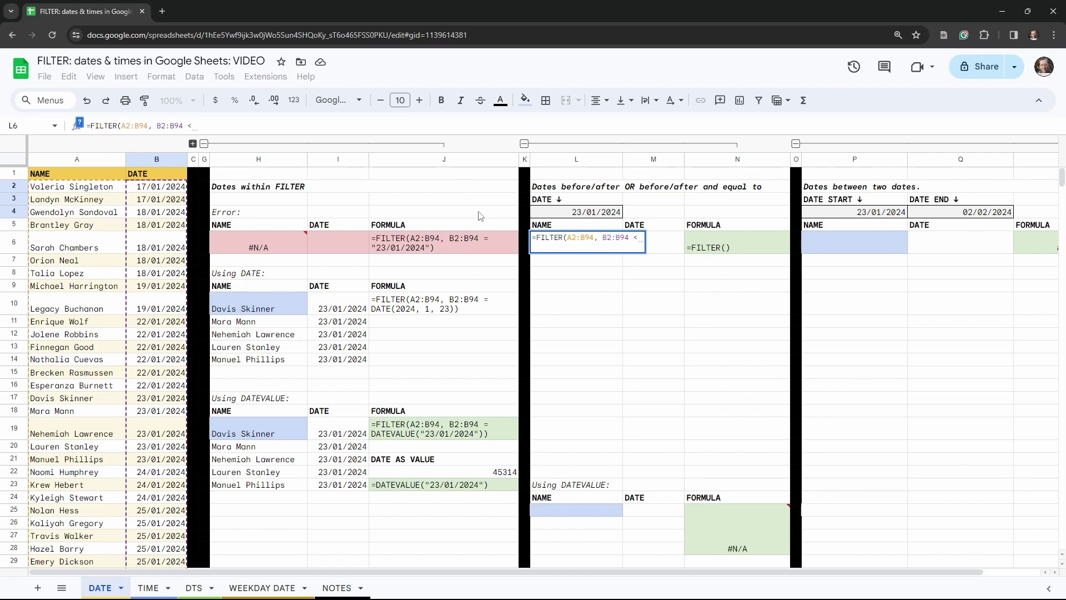
click(601, 213)
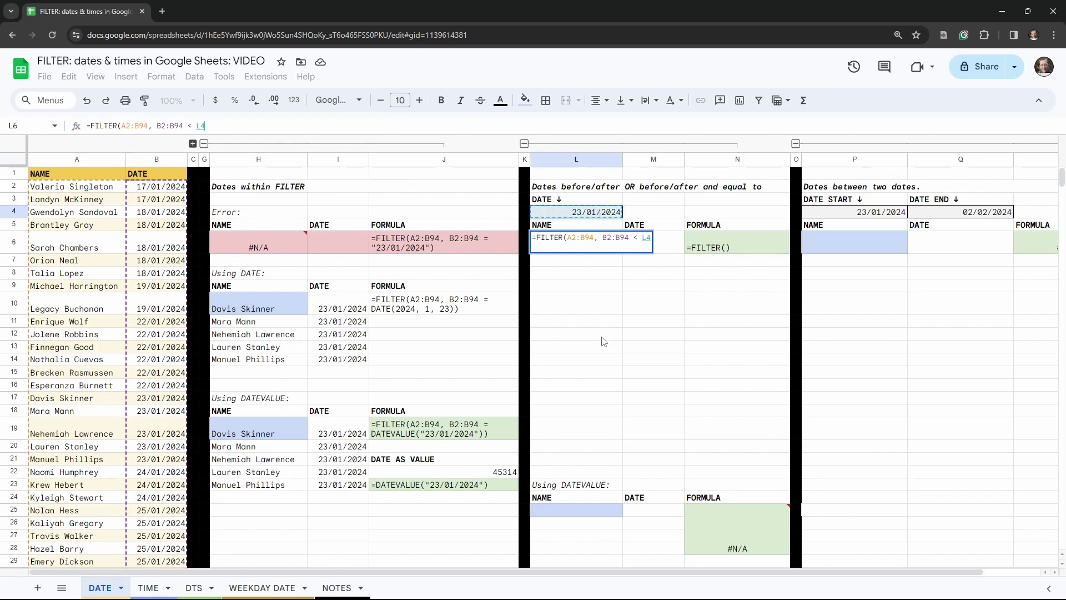
text())
key(Tab)
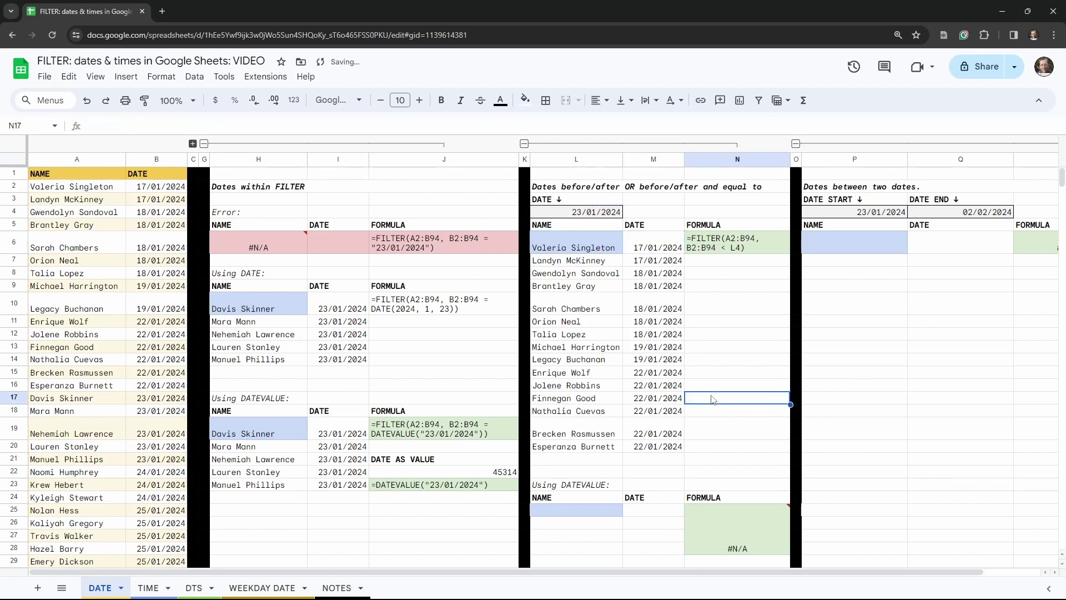
Copy the DATEVALUE FILTER formula from H19.
click(577, 509)
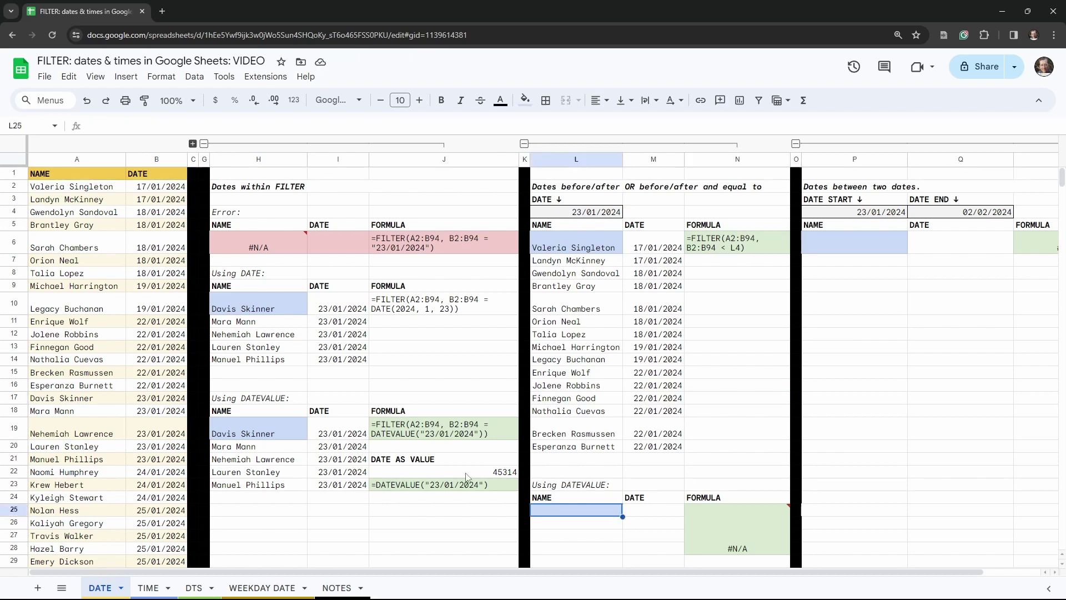
click(270, 435)
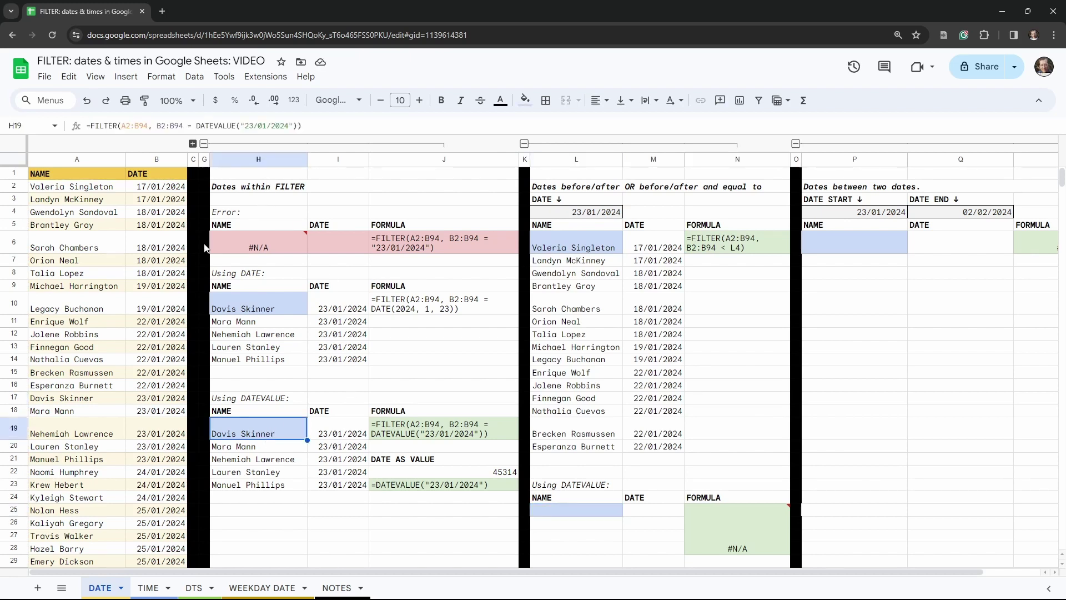
key(Return)
key(ctrl+a)
key(ctrl+c)
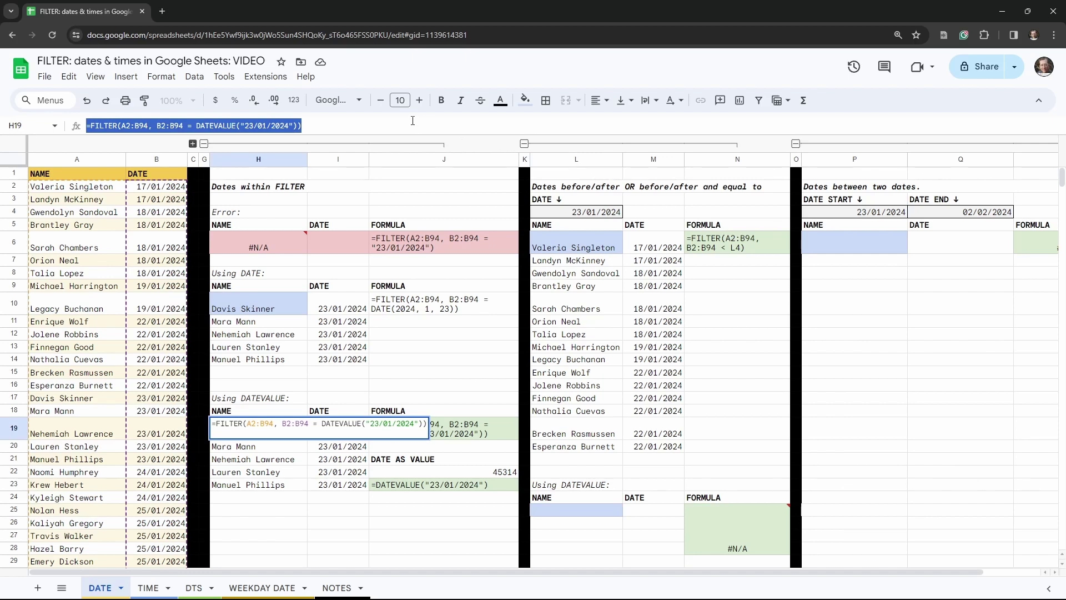
key(Escape)
Paste it into L25 and change the = comparison to < for dates before 23/01/2024.
click(592, 512)
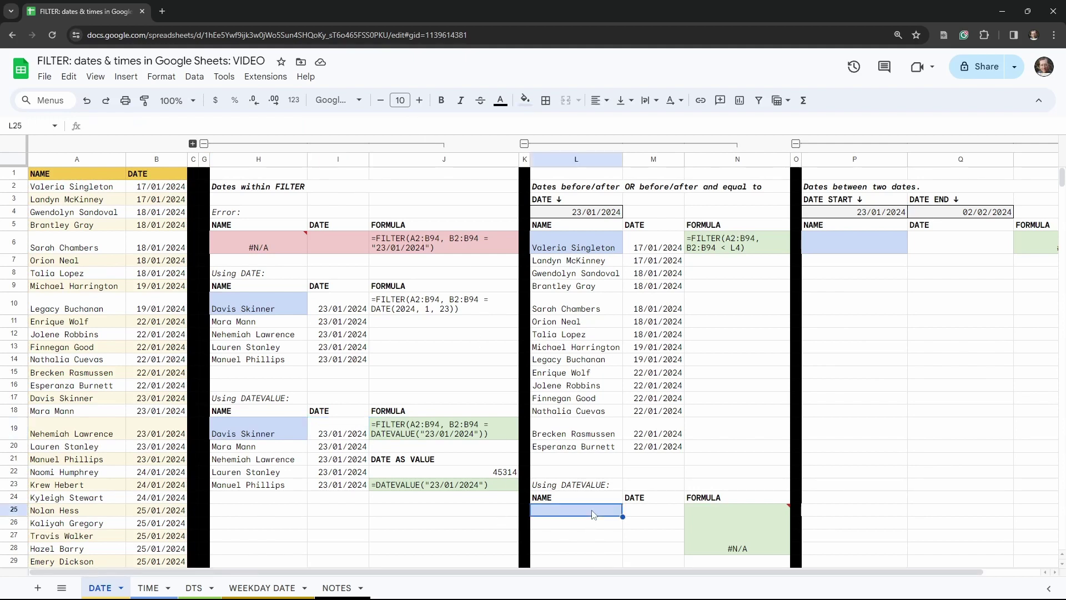
click(328, 126)
key(ctrl+v)
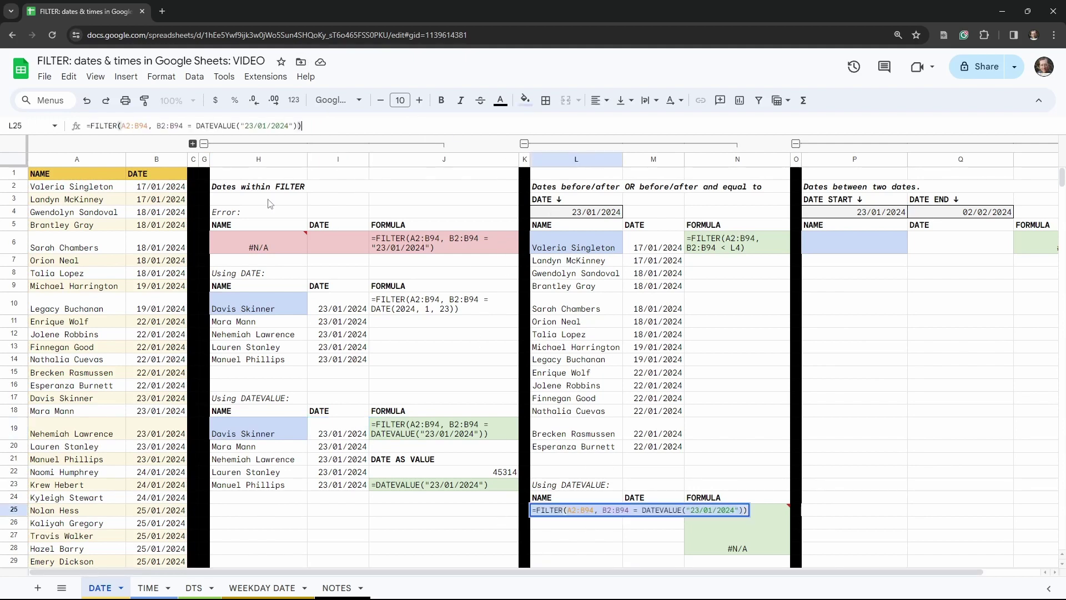
double_click(190, 125)
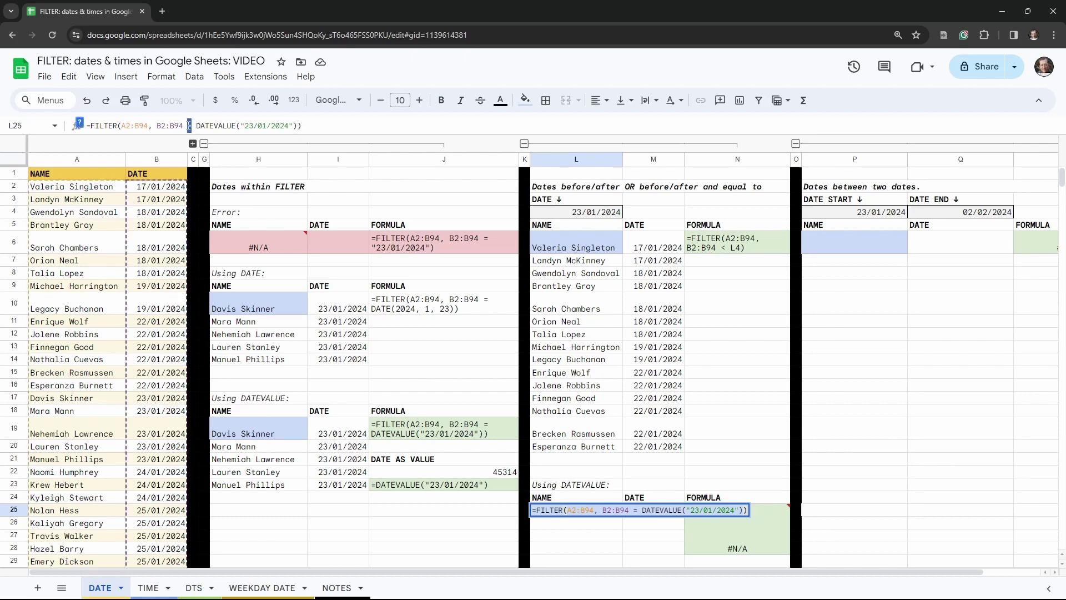
text(<)
key(Tab)
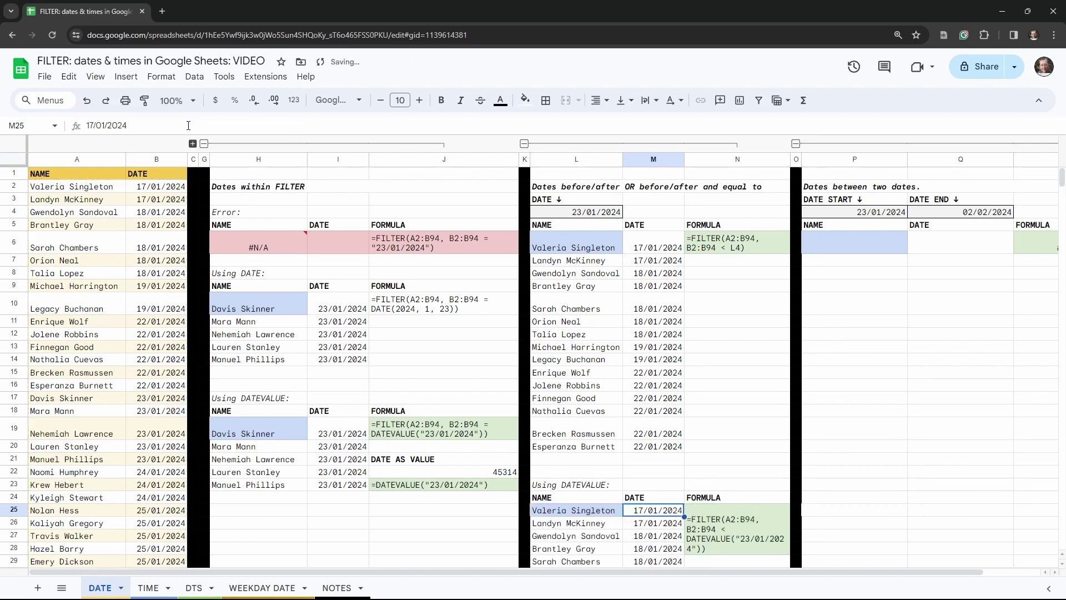
Change the L25 comparison to <= to include names on or before 23/01/2024.
scroll(582, 291, down, 2)
key(Left)
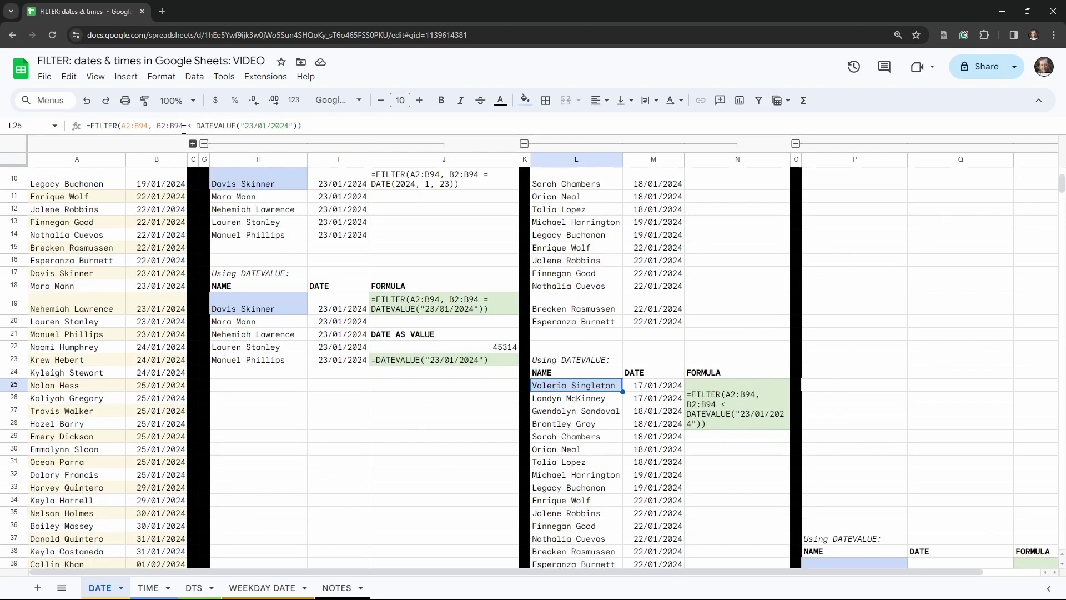
click(192, 125)
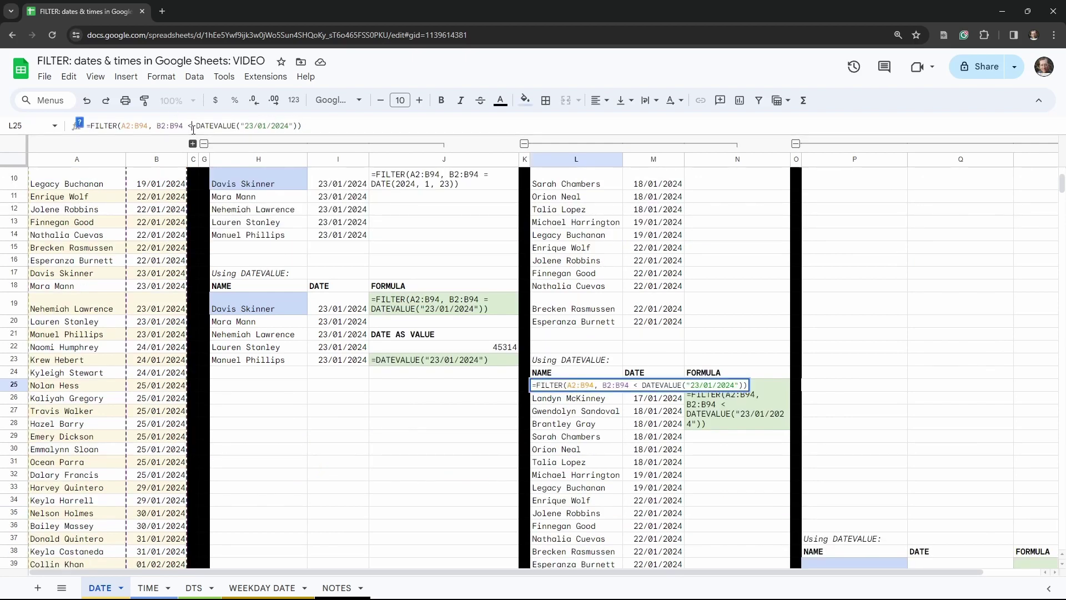
text(=)
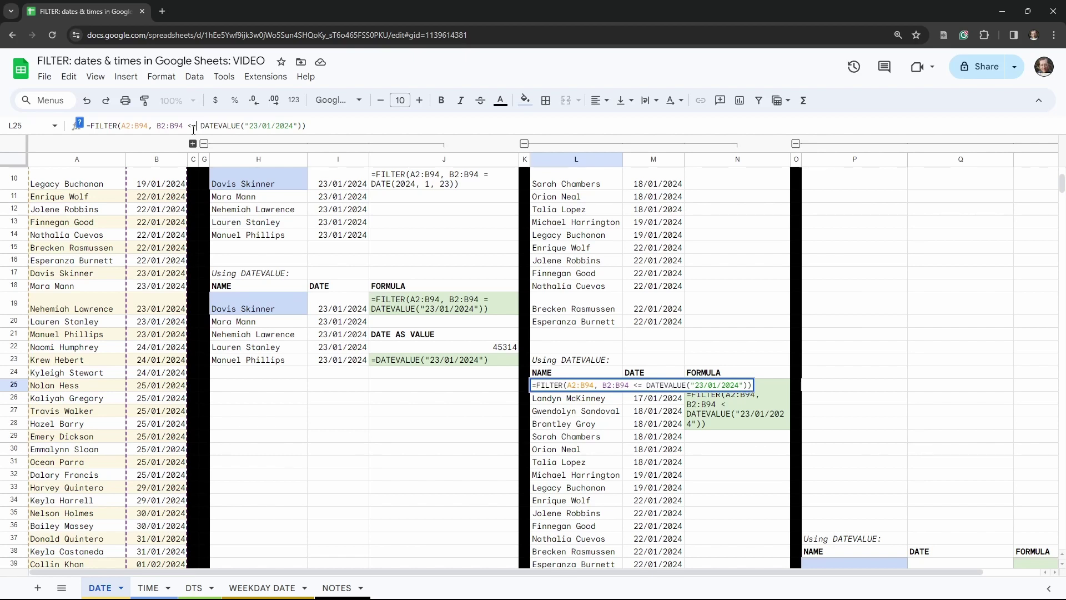
key(Tab)
Switch the comparison to >= for names on or after 23/01/2024.
scroll(648, 510, down, 3)
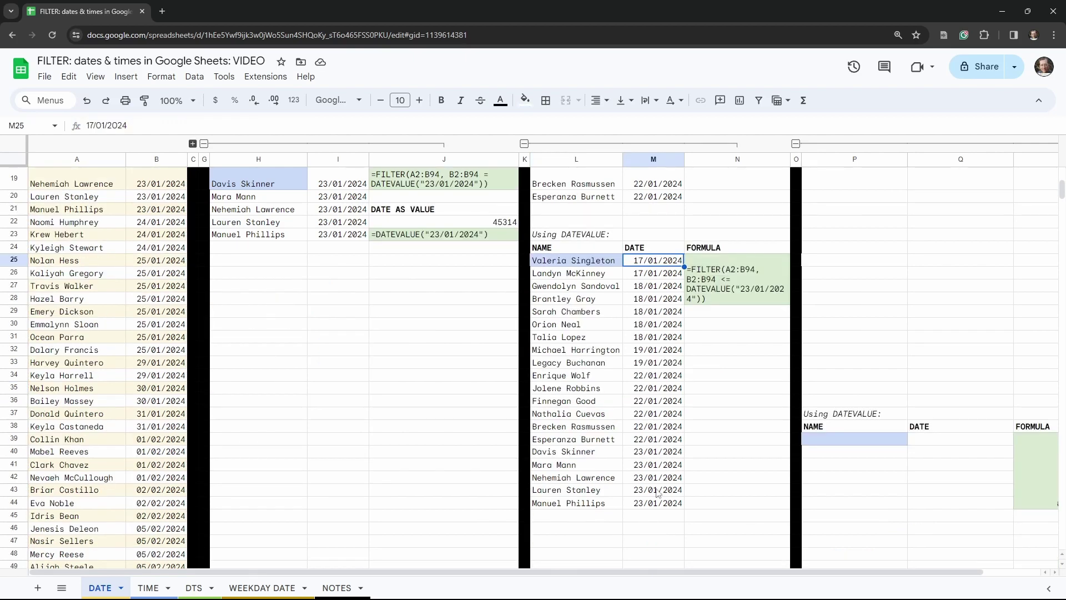
scroll(653, 469, up, 6)
click(595, 515)
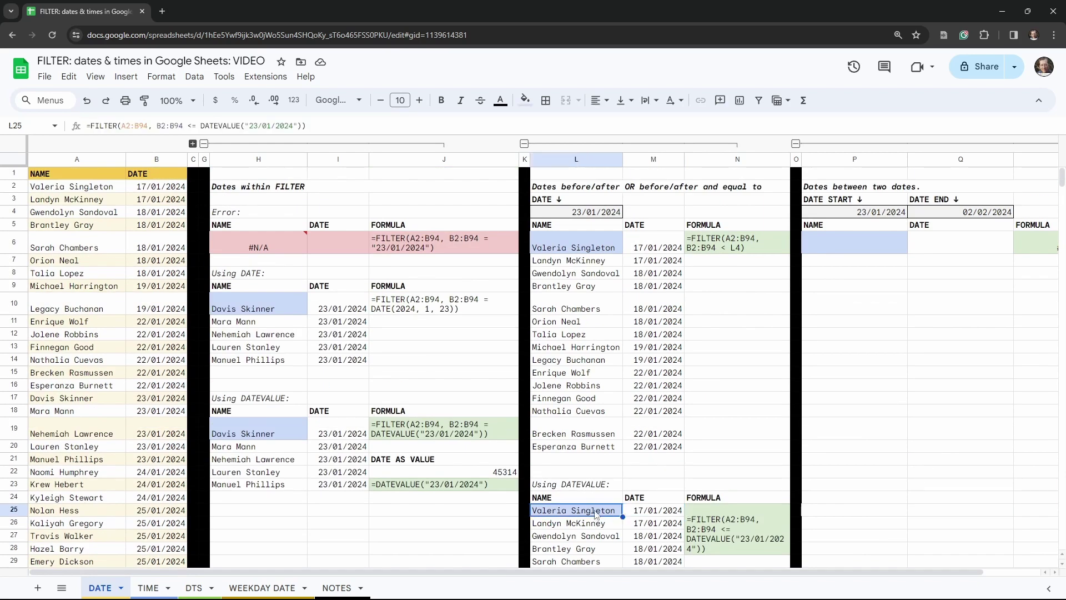
double_click(190, 125)
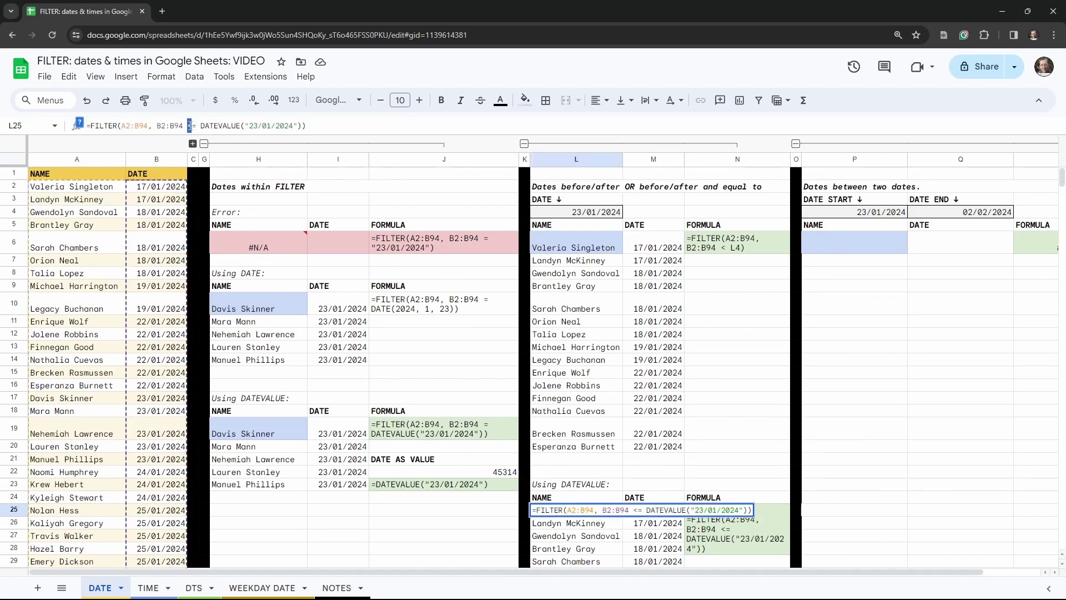
text(>)
key(Tab)
Make the comparison > to list only names dated after 23/01/2024.
scroll(584, 356, down, 10)
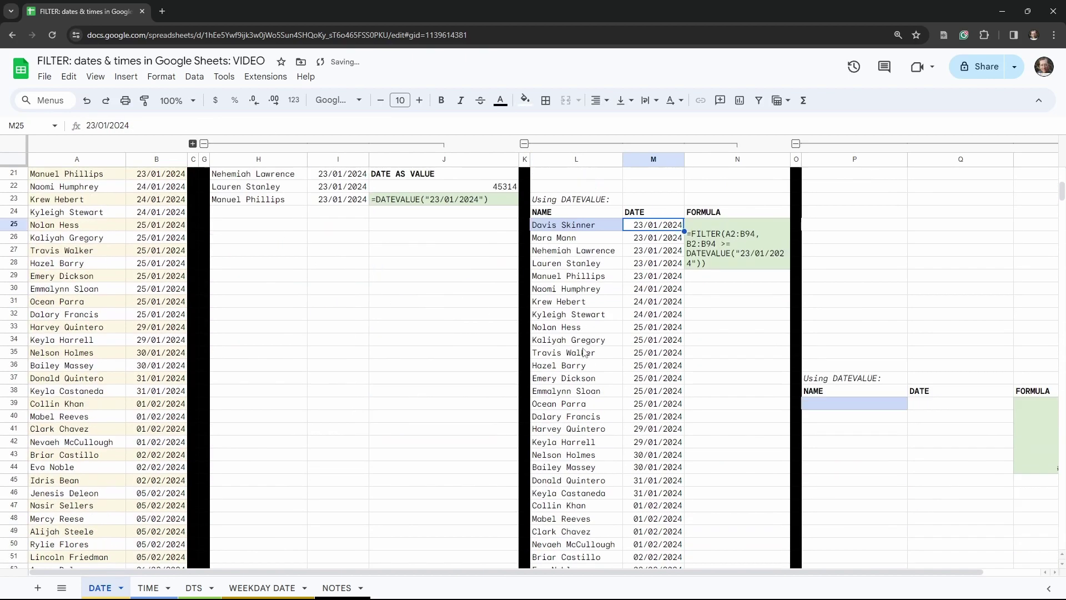
scroll(585, 356, down, 5)
scroll(585, 356, up, 10)
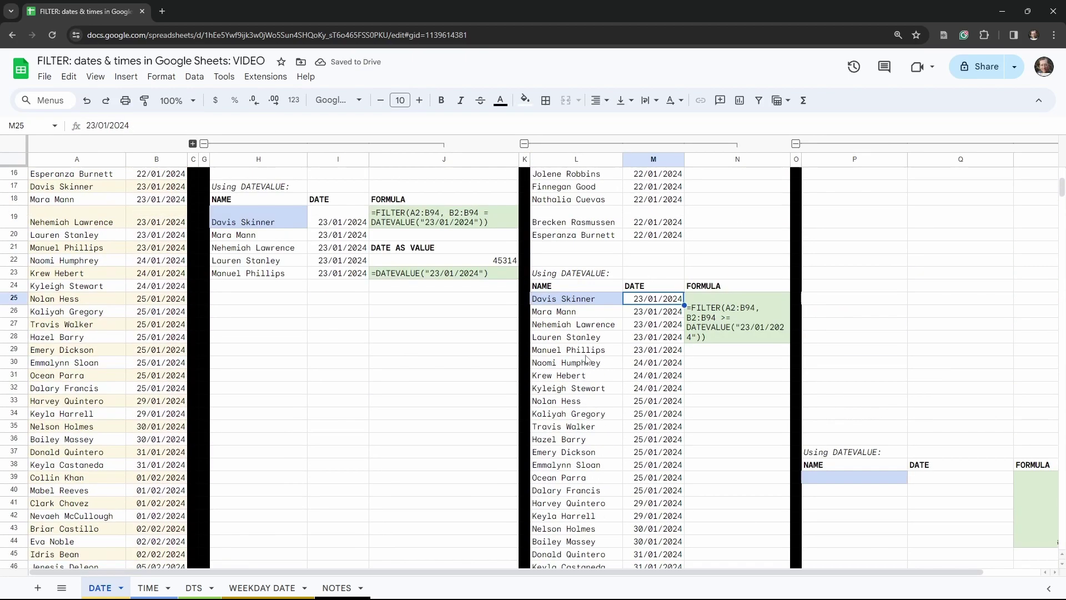
scroll(631, 306, up, 1)
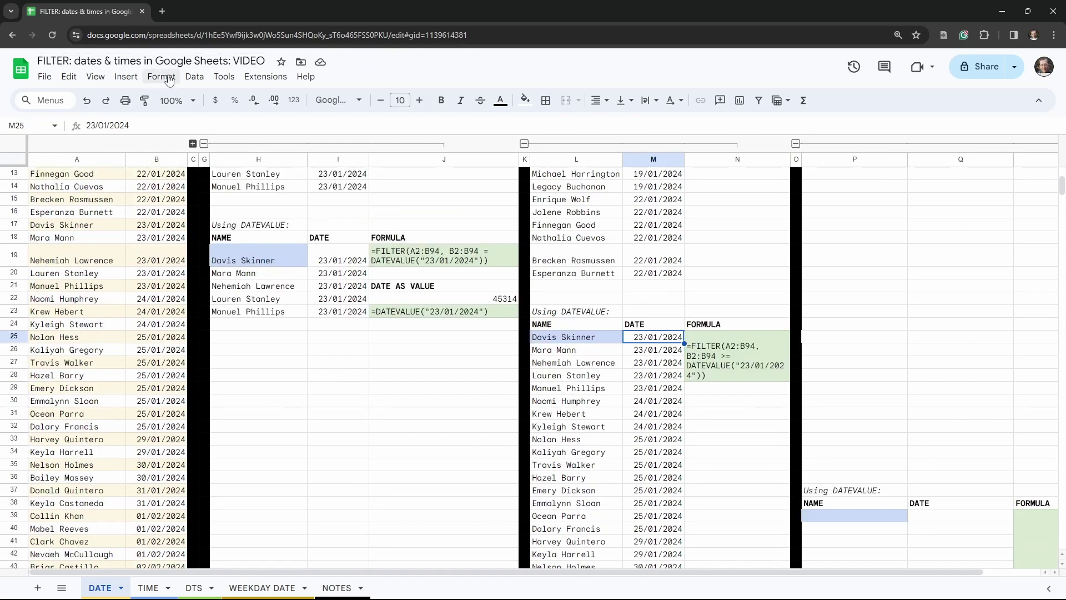
click(583, 337)
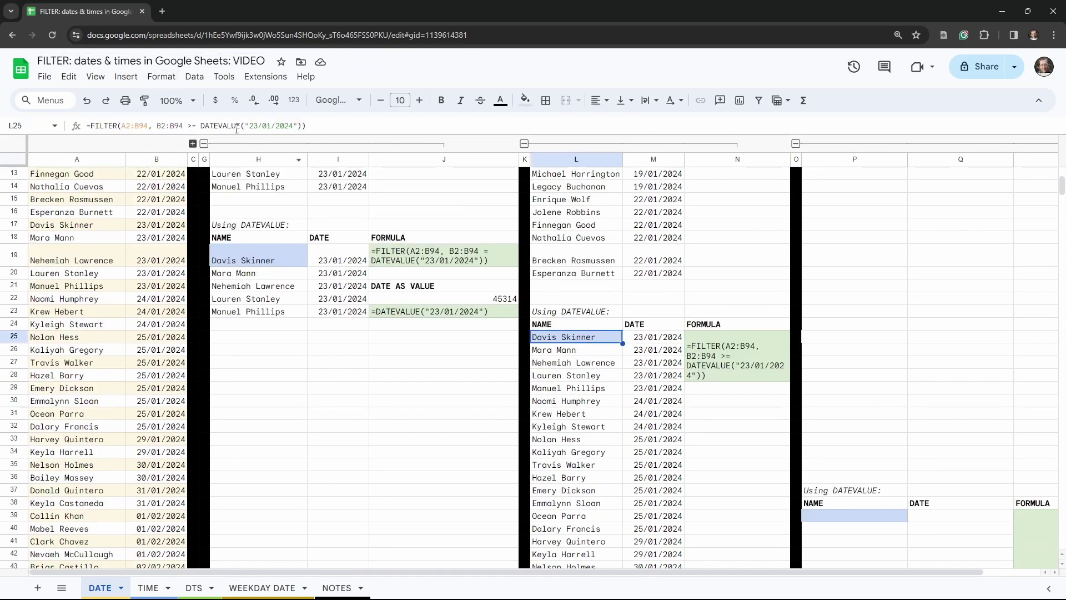
click(197, 126)
key(BackSpace)
key(Tab)
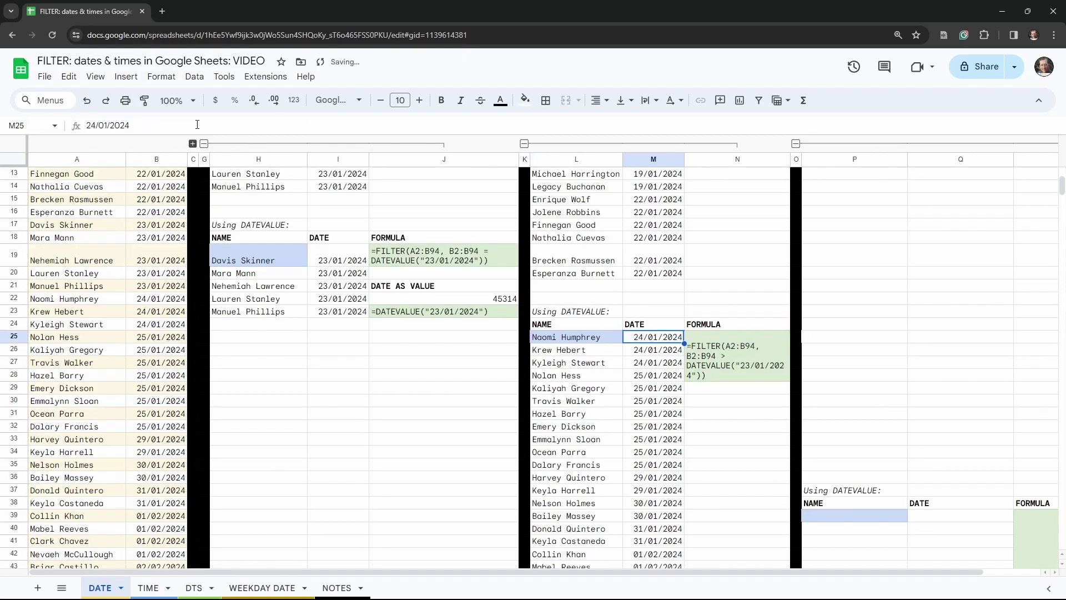
Replace the operator with <> to match every date except 23/01/2024.
click(597, 341)
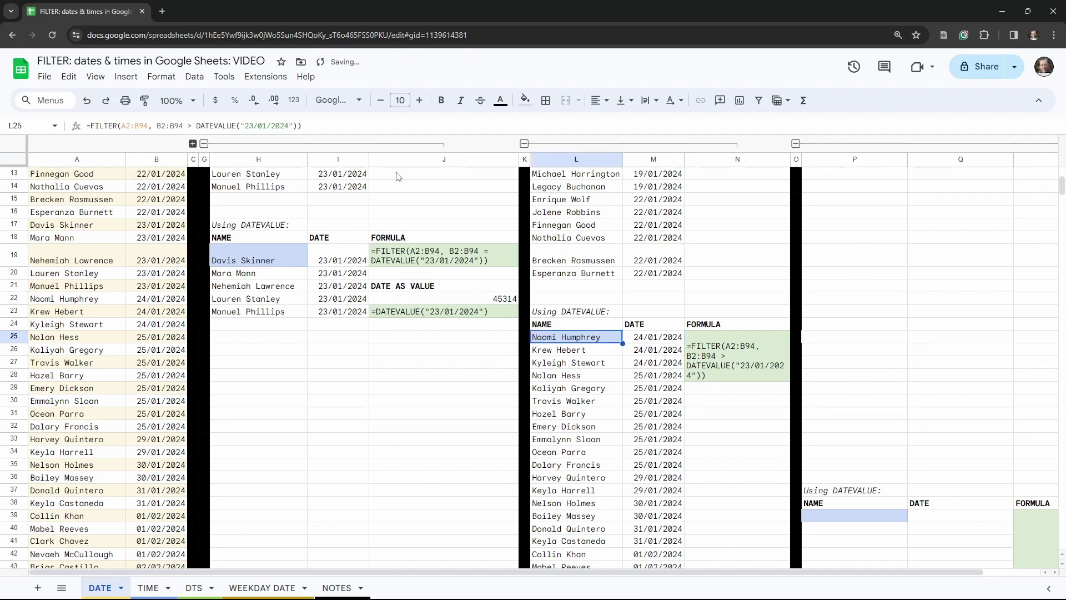
double_click(189, 126)
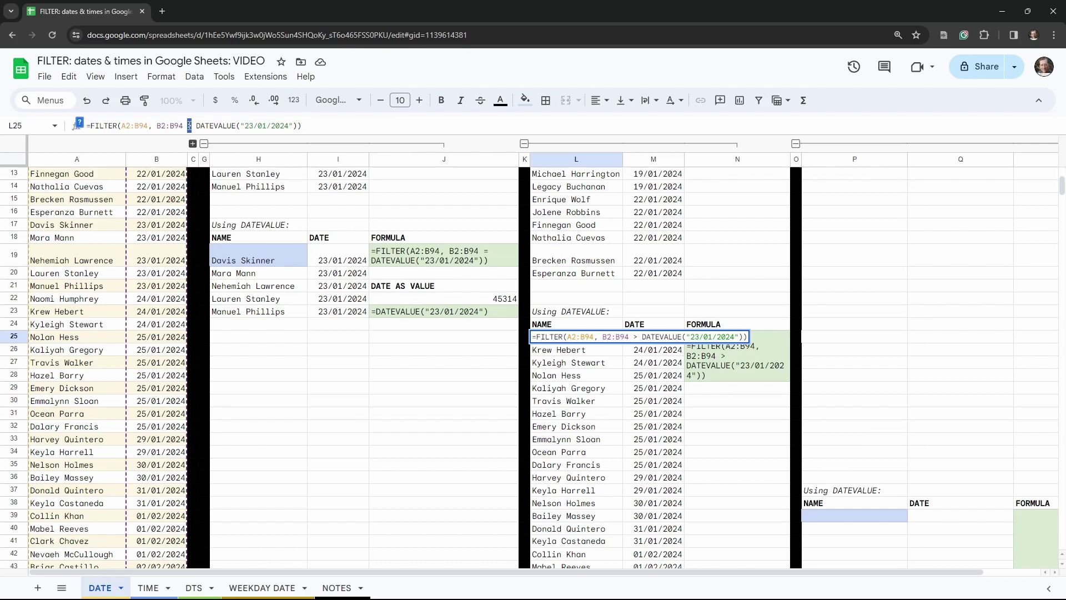
text(<>)
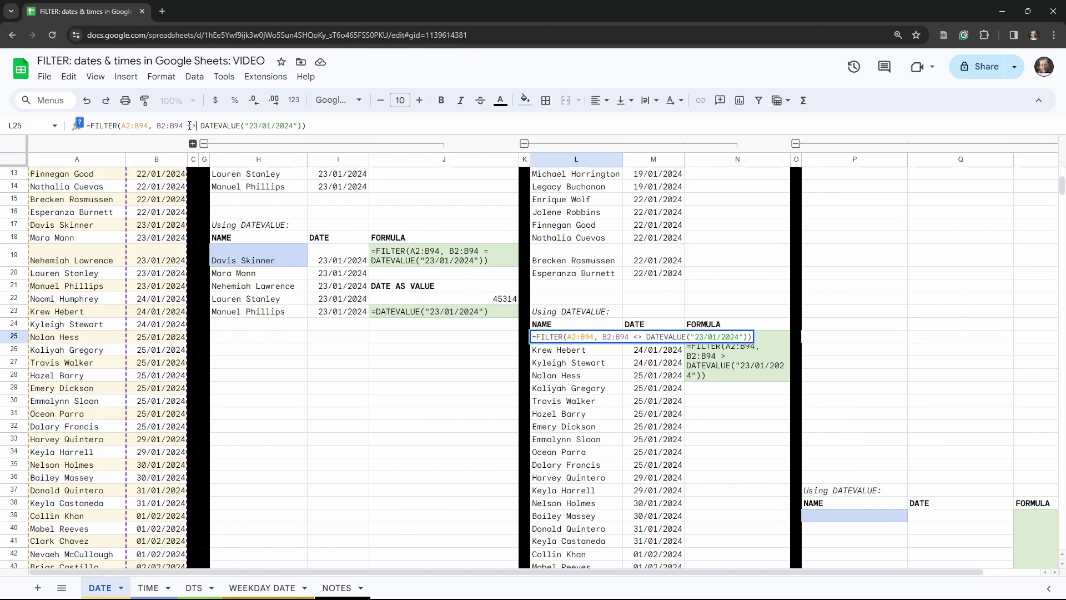
Confirm the not-equal DATEVALUE filter and check the results dated after 23/01/2024, starting 24/01/2024.
key(Tab)
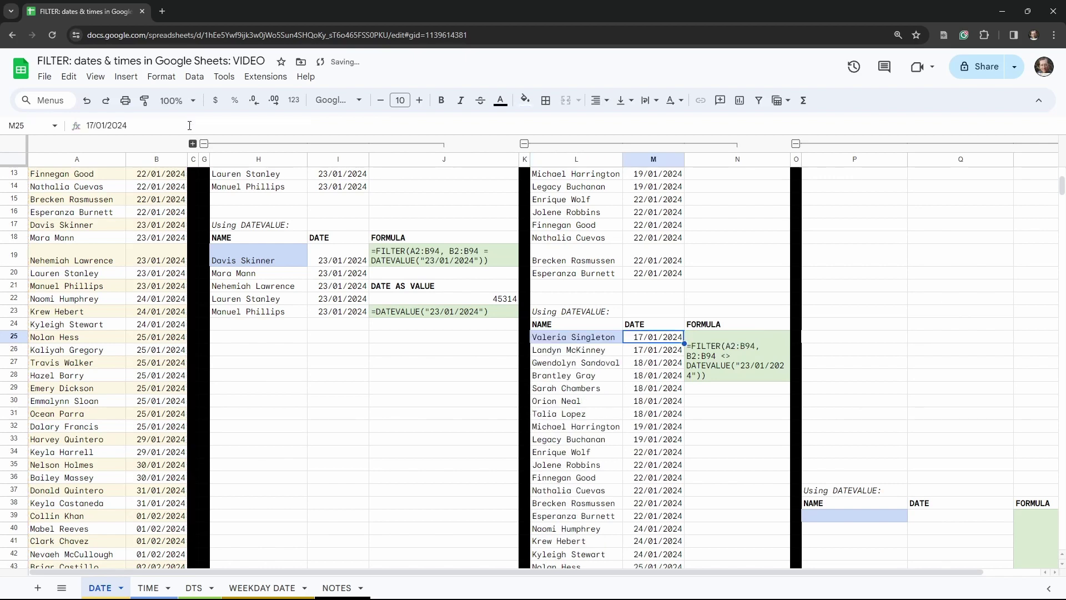
scroll(135, 290, down, 6)
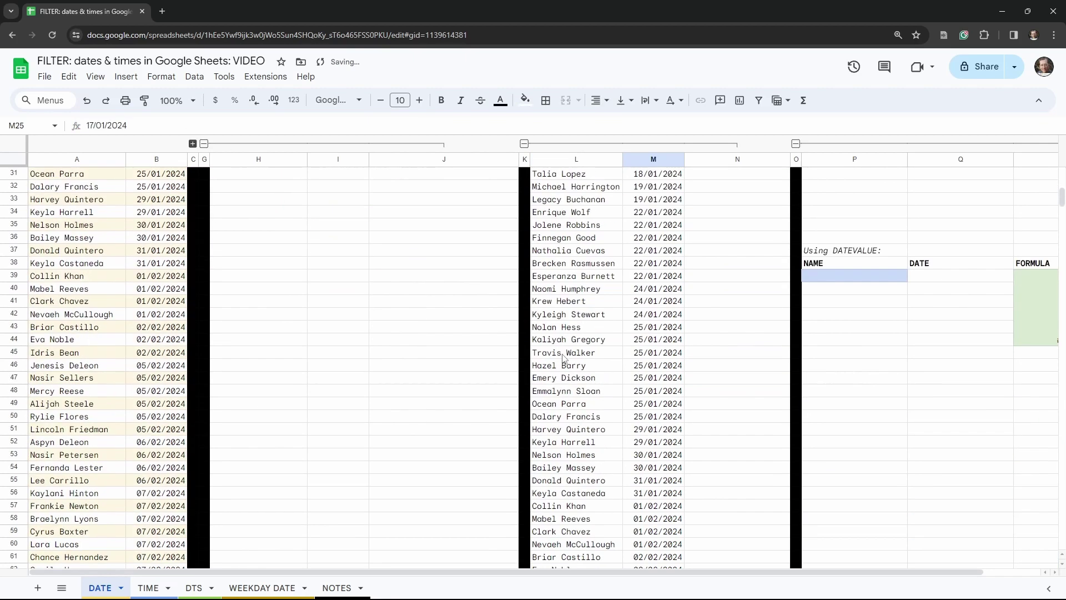
scroll(135, 290, up, 4)
scroll(135, 291, up, 3)
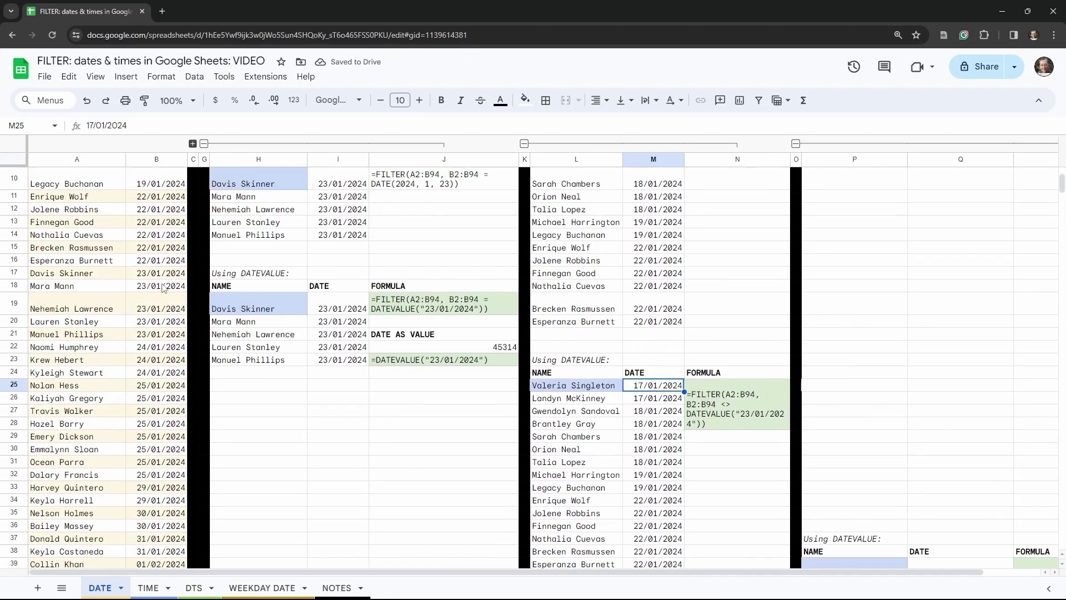
scroll(647, 441, down, 4)
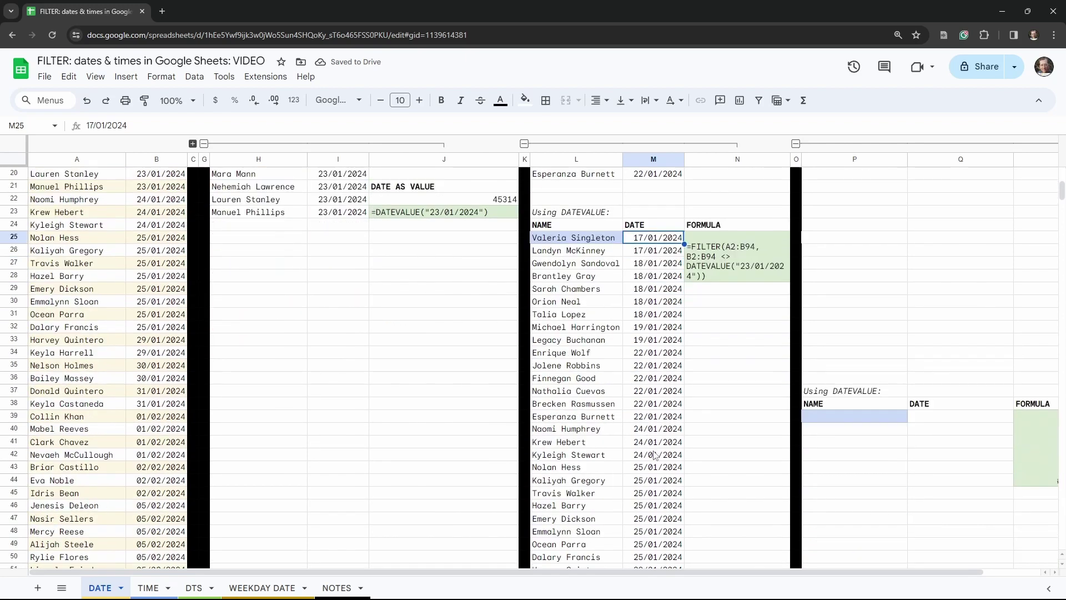
click(651, 420)
click(658, 432)
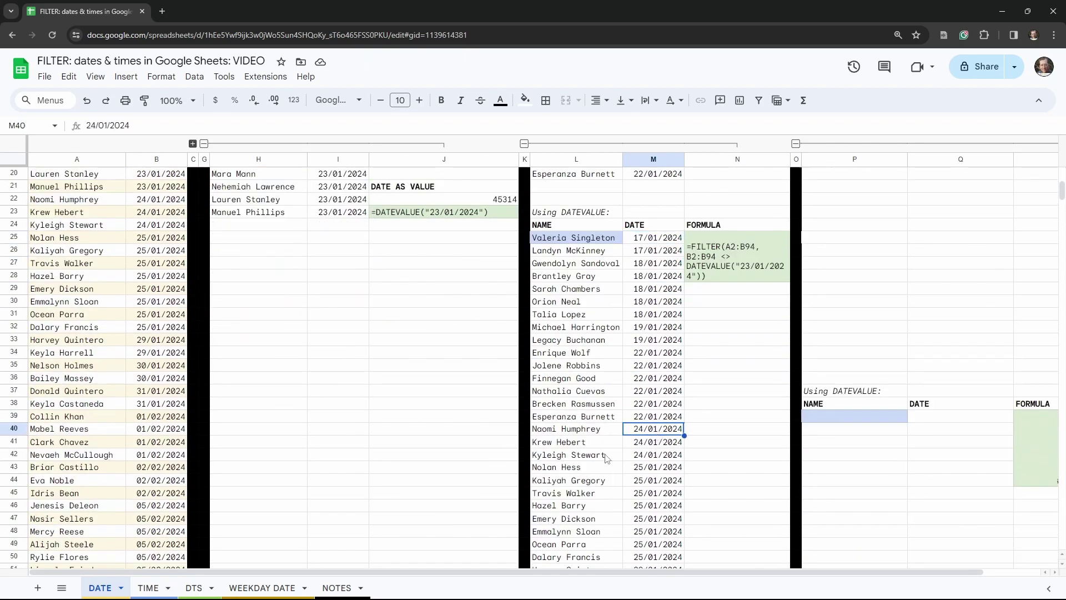
scroll(628, 453, up, 6)
Change L25's comparison back to B2:B94 < DATEVALUE("23/01/2024") to list only earlier names.
click(593, 486)
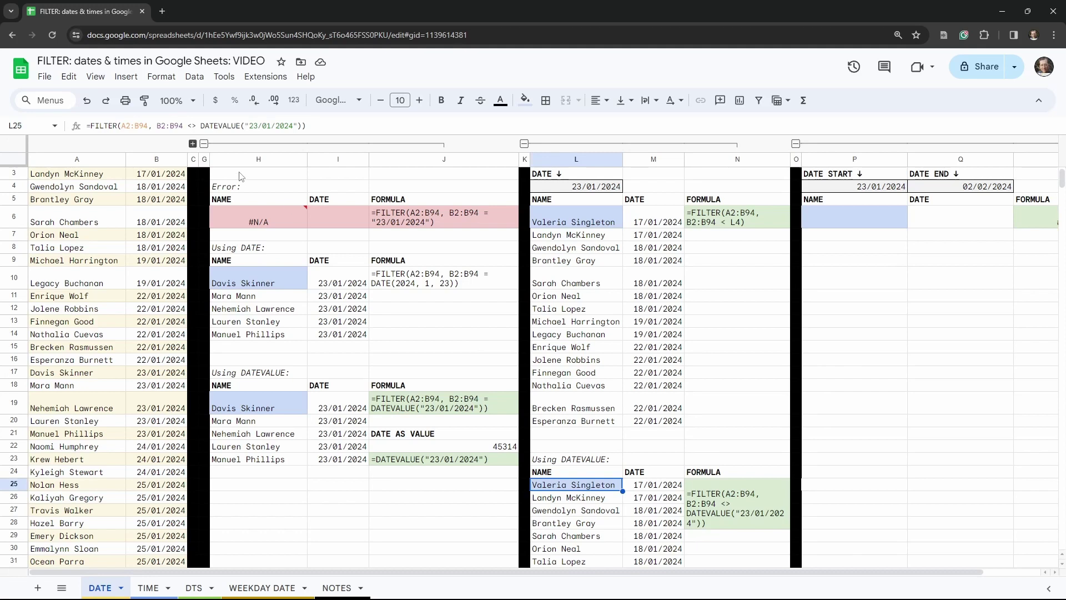
click(196, 126)
key(BackSpace)
key(Tab)
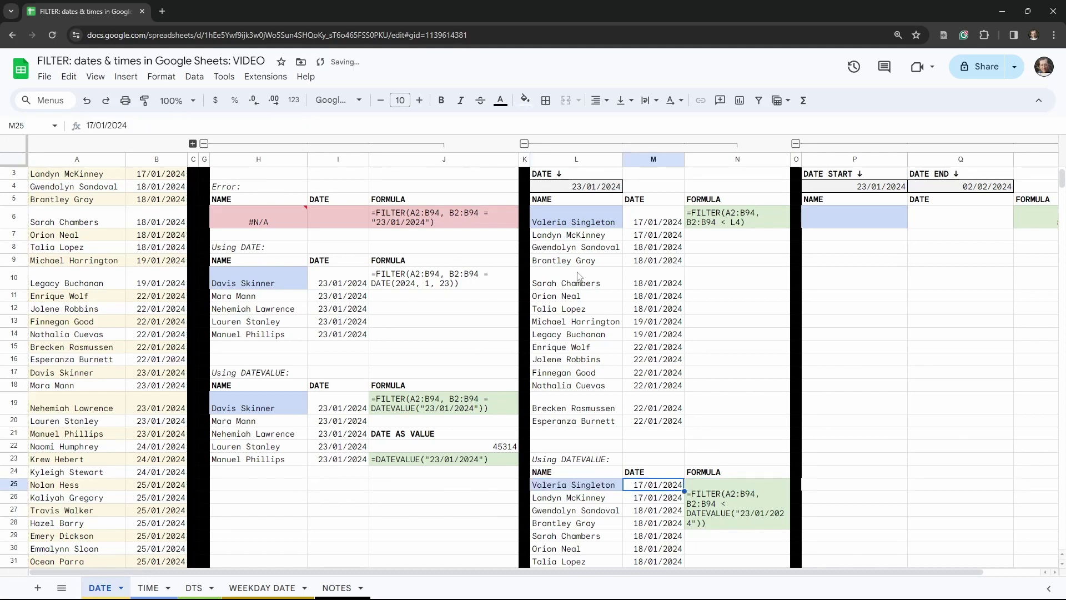
click(688, 321)
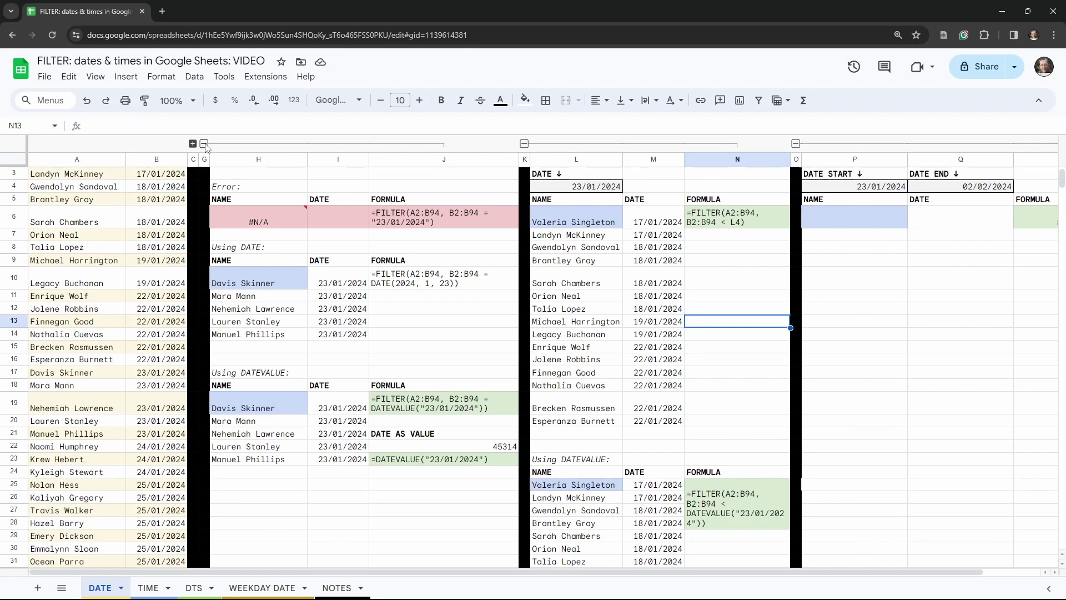
Collapse the Dates within FILTER column group G–J so the between-dates table sits beside L6.
click(204, 143)
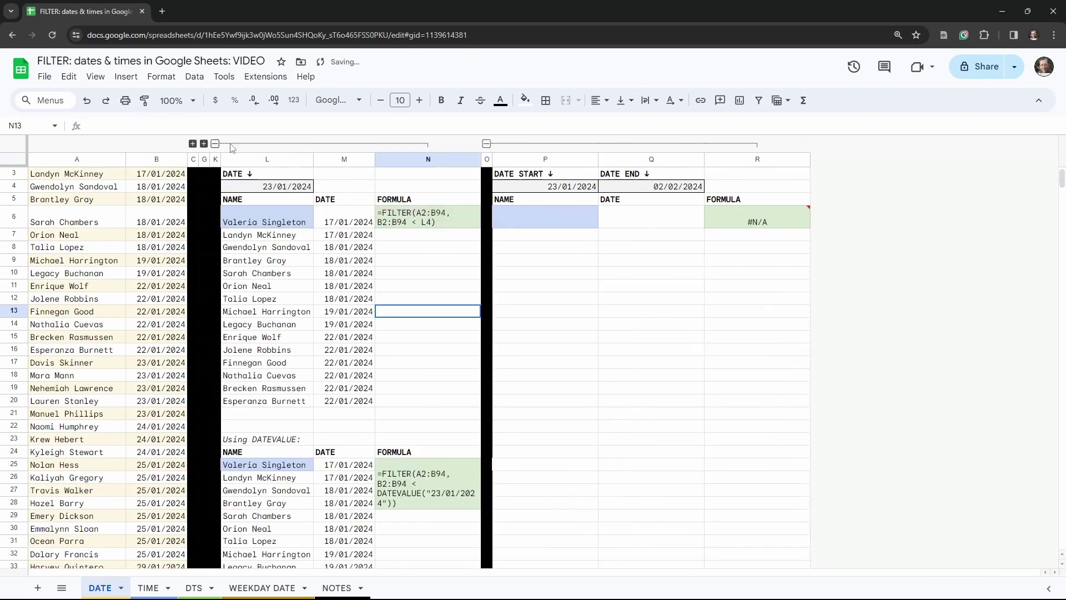
click(560, 217)
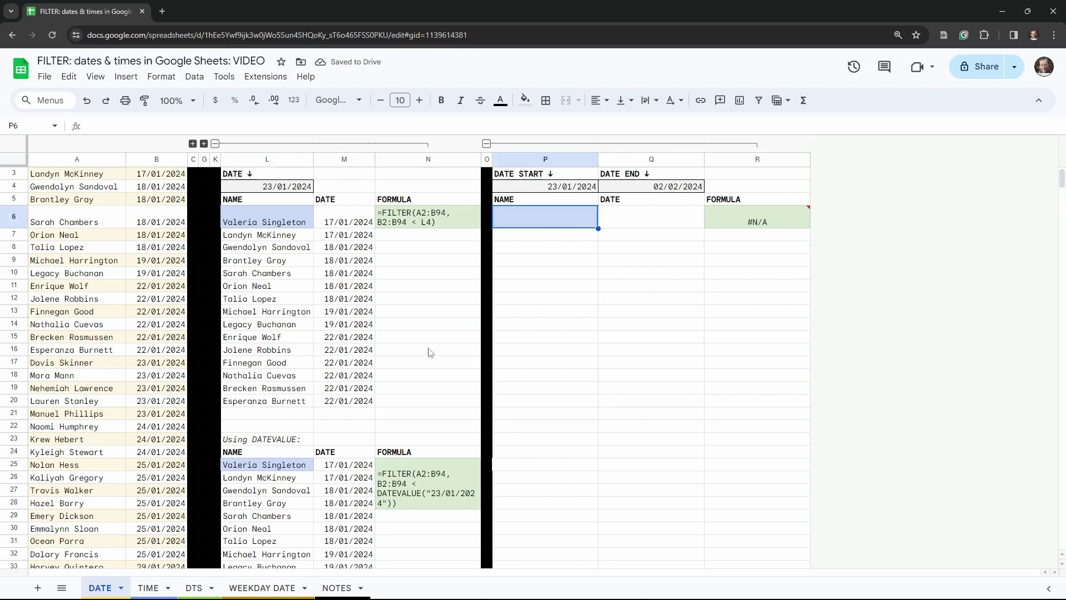
scroll(624, 288, down, 3)
scroll(556, 262, up, 4)
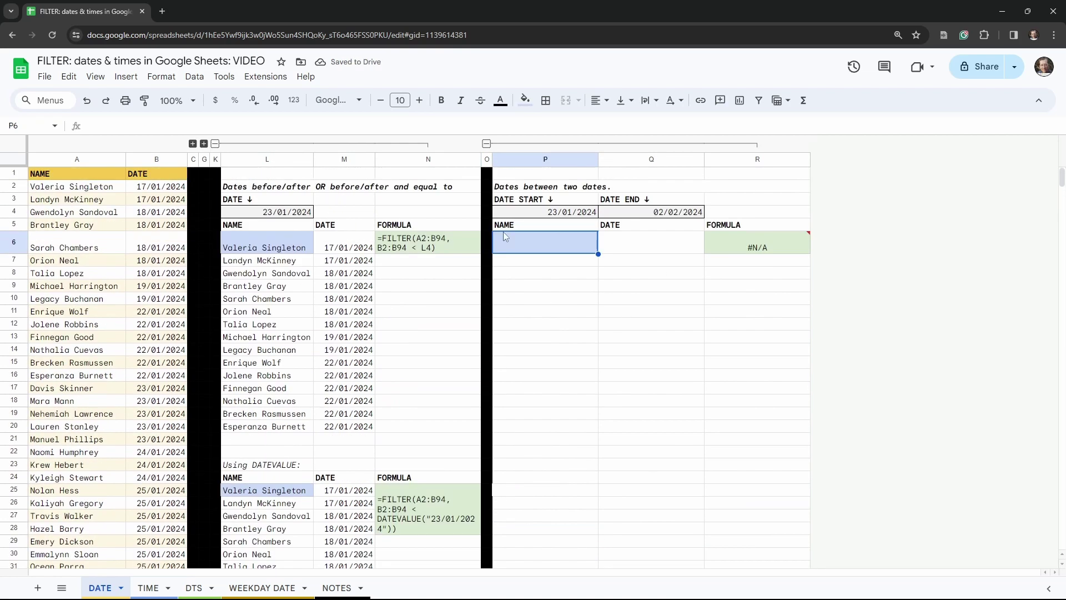
click(264, 251)
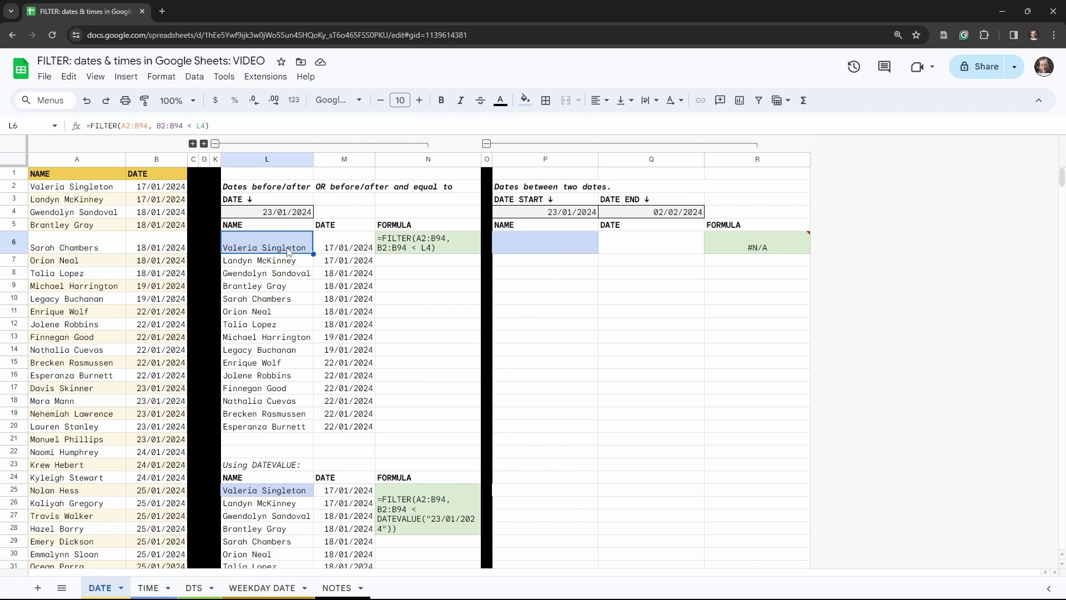
Copy L6's FILTER formula into P6 and make its condition B2:B94 >=P4, followed by a comma.
triple_click(261, 126)
key(ctrl+c)
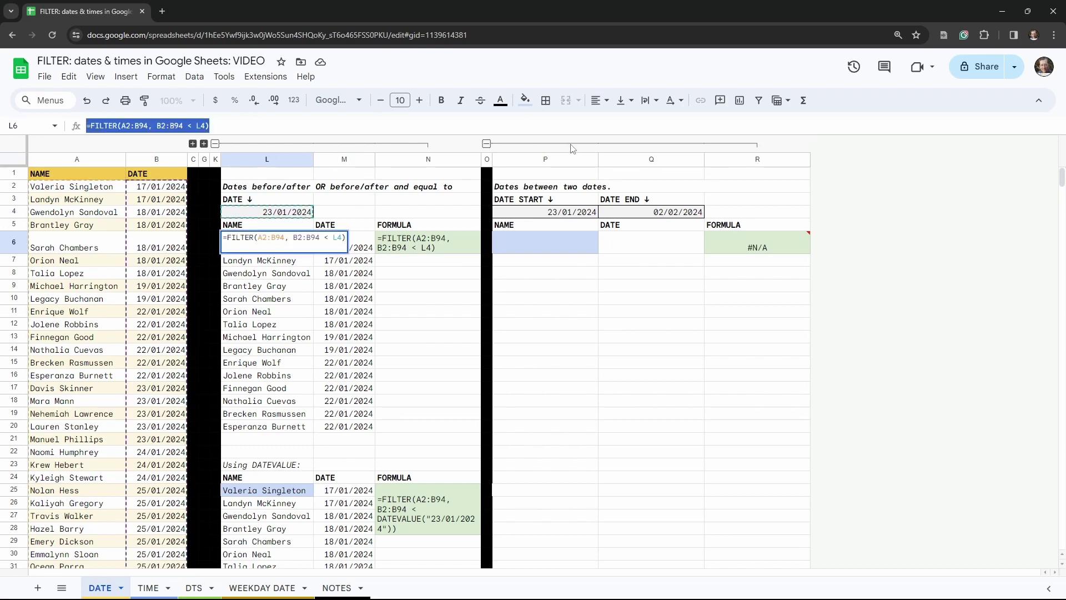
key(Tab)
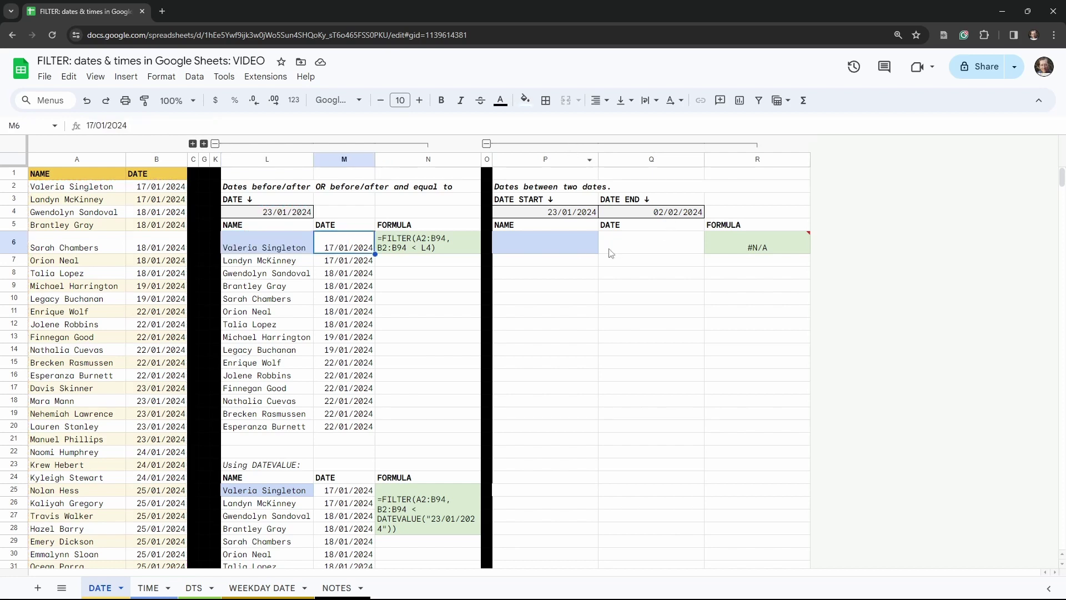
click(562, 249)
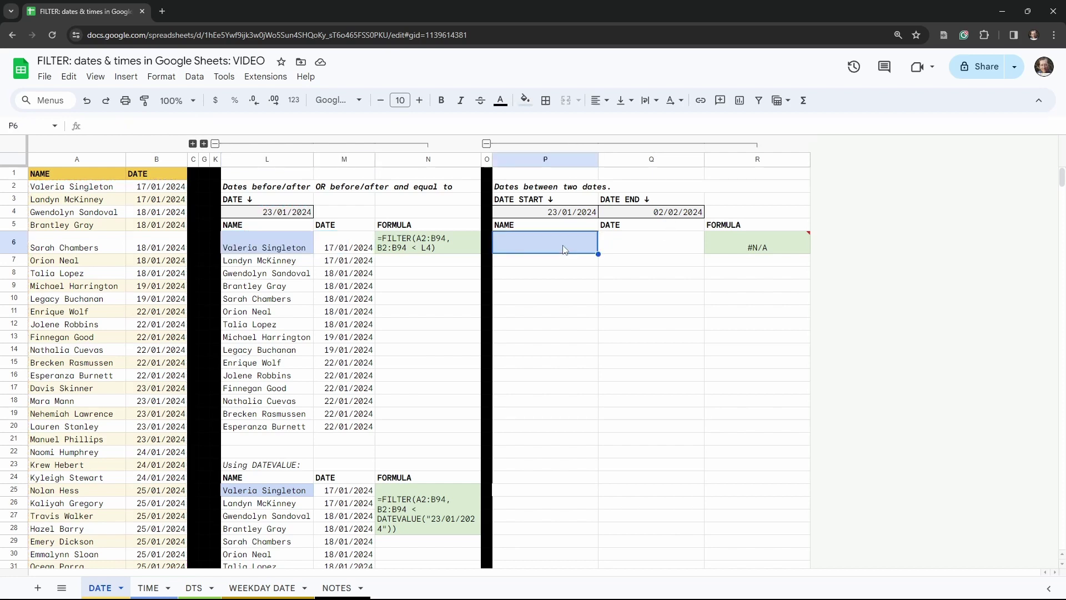
click(294, 129)
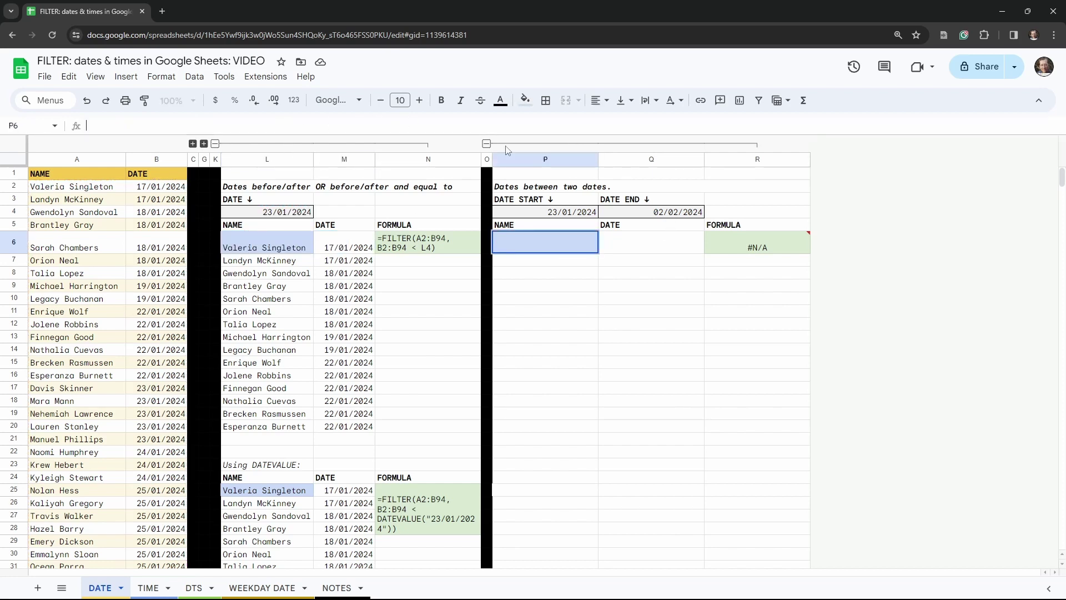
key(ctrl+v)
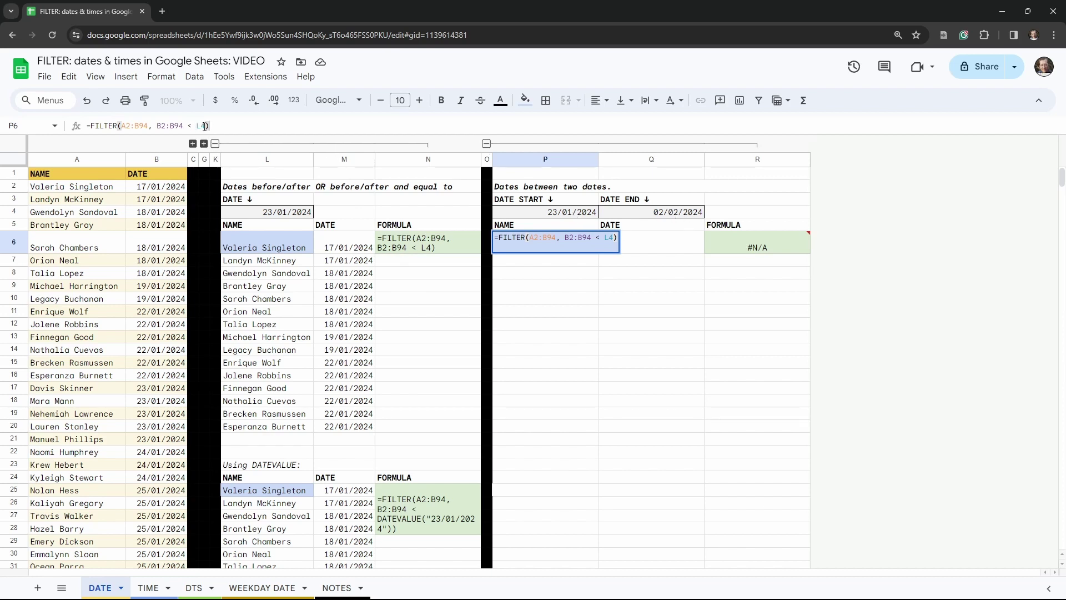
drag(192, 126, 188, 126)
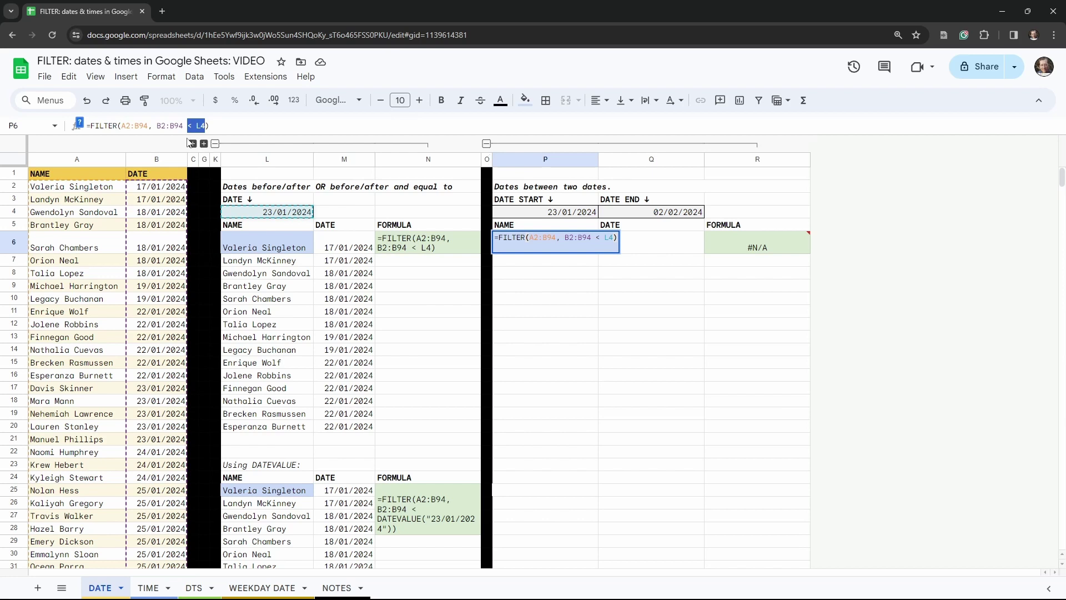
text(>=)
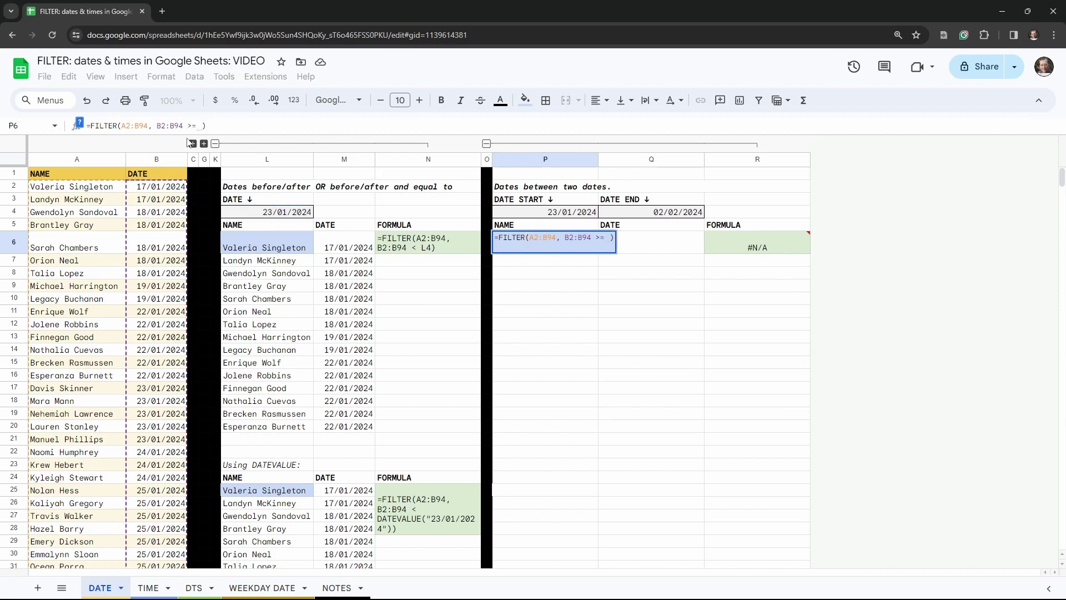
click(568, 214)
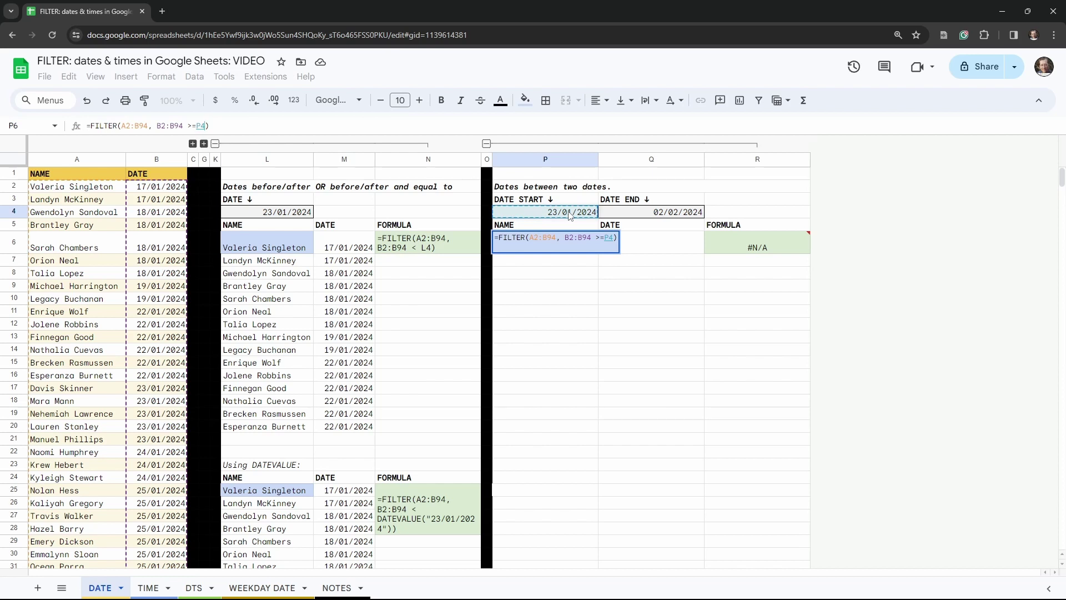
text(,)
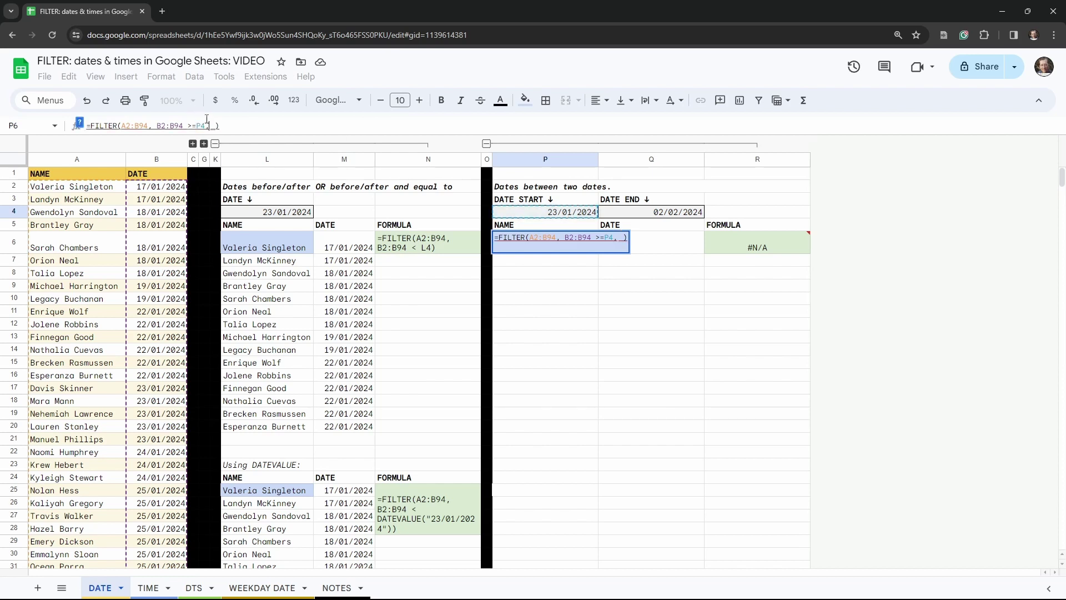
Add a second condition B2:B94 <=Q4 so P6 lists names between the two dates.
drag(206, 124, 157, 124)
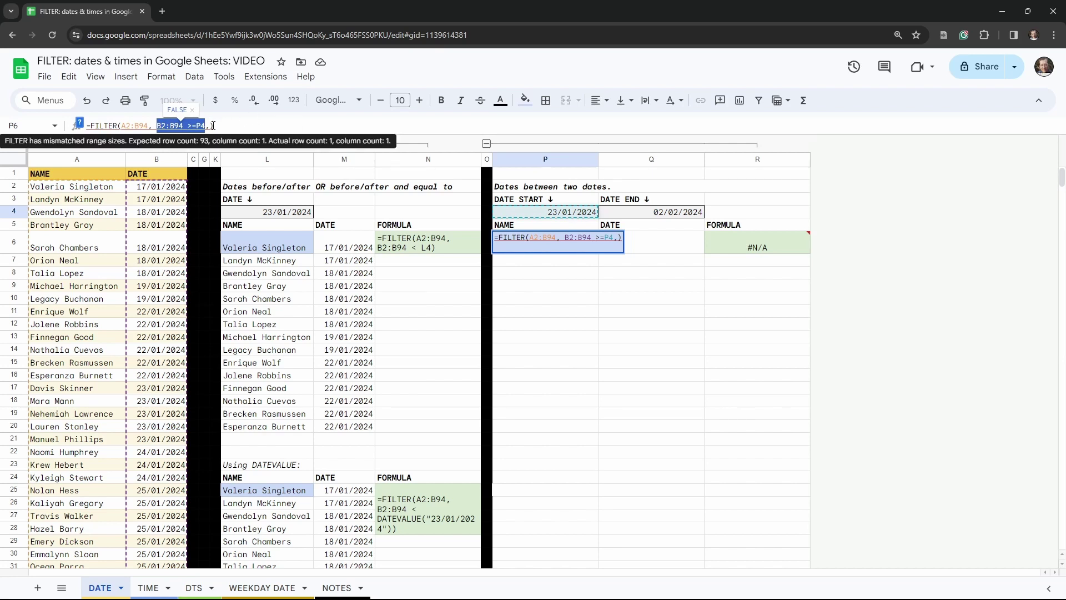
key(ctrl+v)
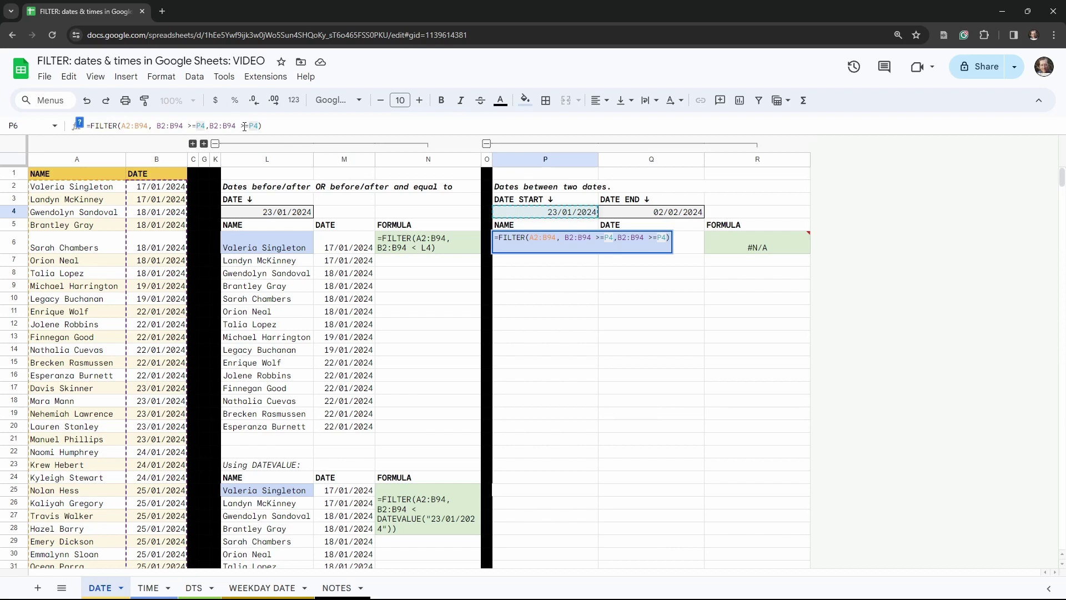
drag(245, 126, 240, 126)
text(<)
key(Right)
key(Delete)
text(Q)
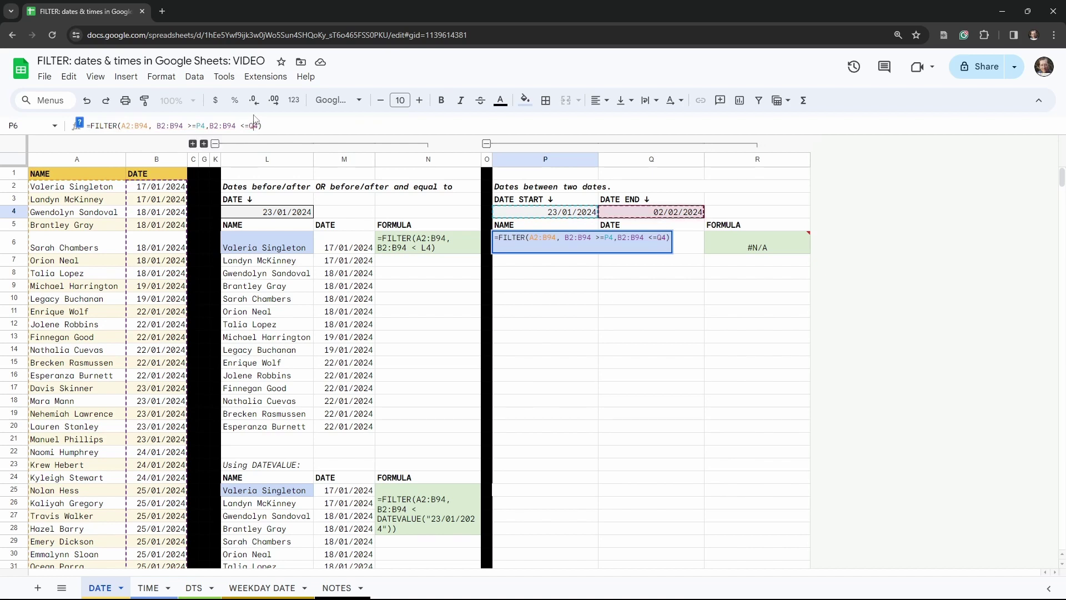
key(Tab)
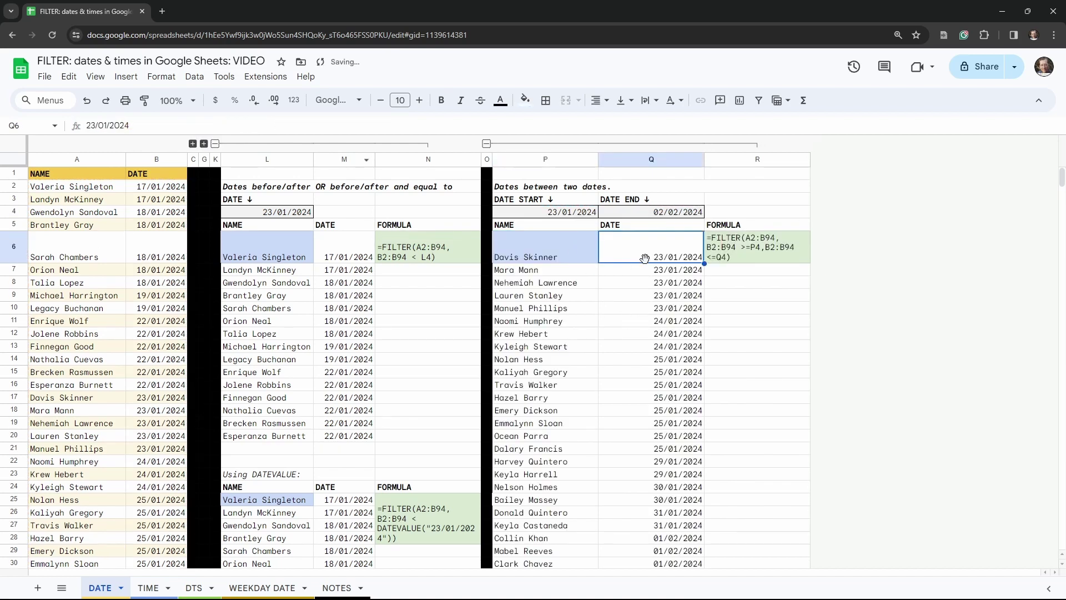
click(585, 246)
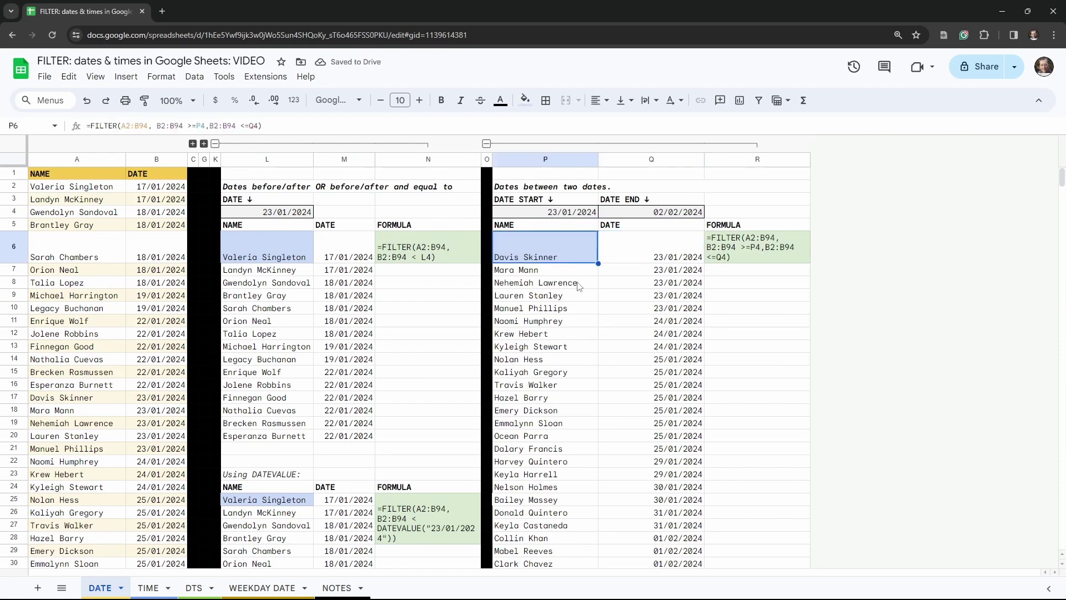
scroll(606, 286, down, 3)
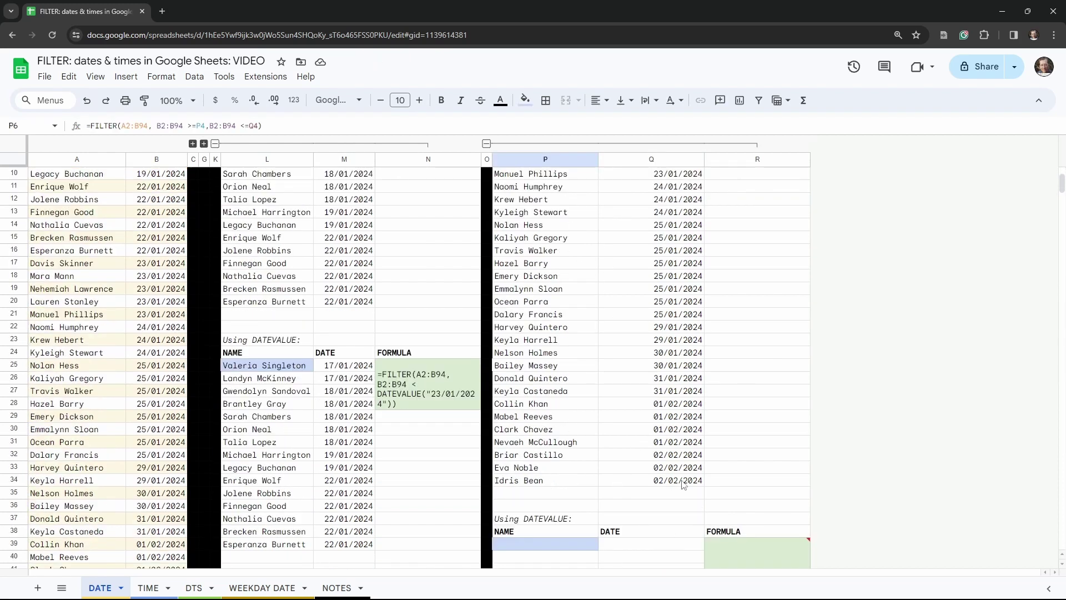
scroll(639, 306, up, 3)
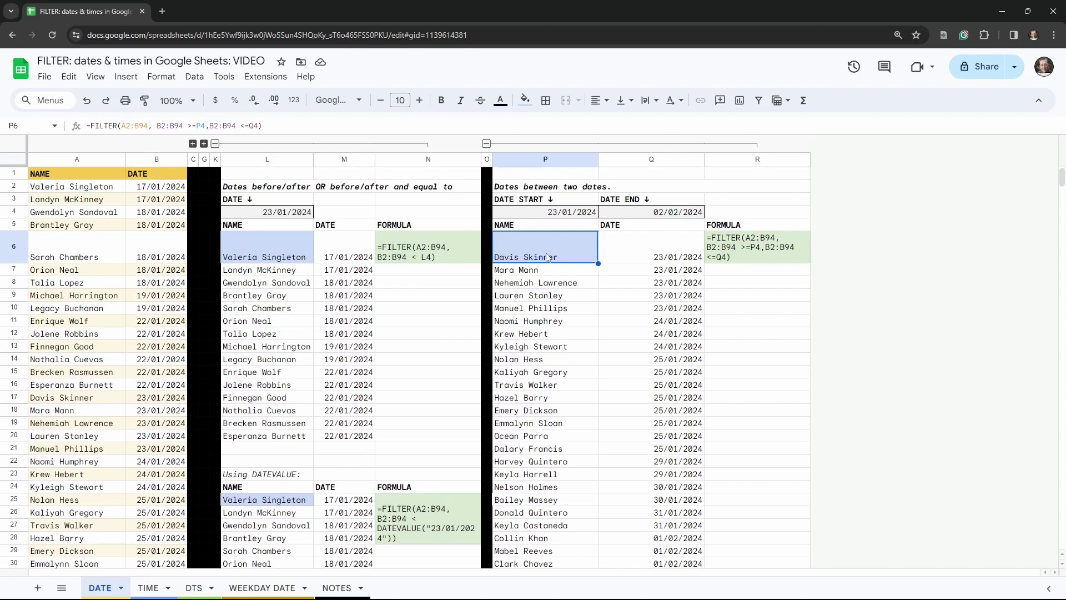
scroll(561, 489, down, 6)
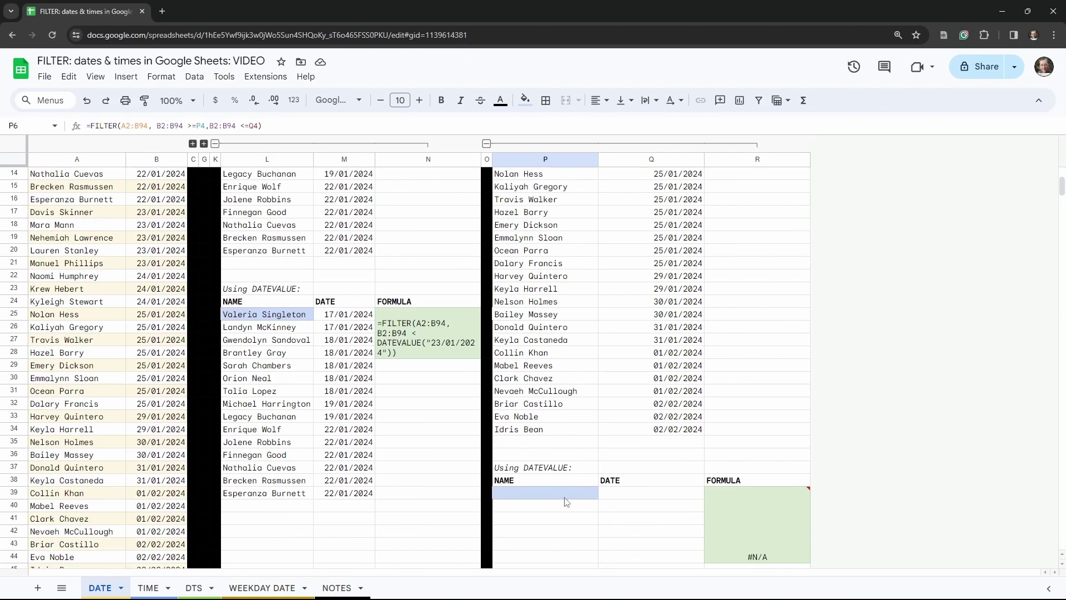
click(551, 417)
click(284, 241)
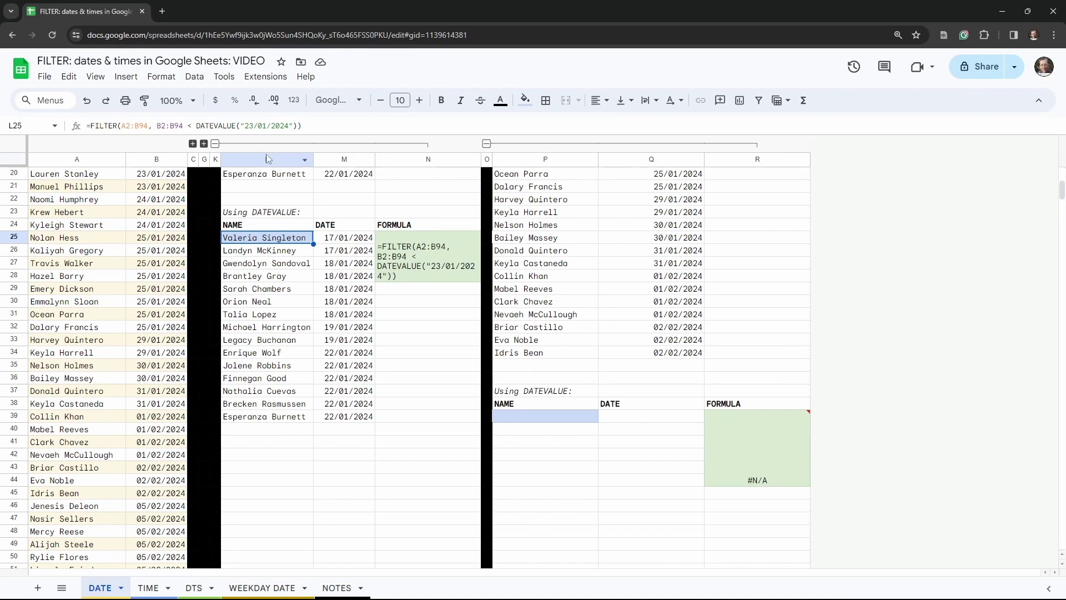
Copy L25's DATEVALUE formula into P39 and change its comparison to >= DATEVALUE("23/01/2024").
click(334, 123)
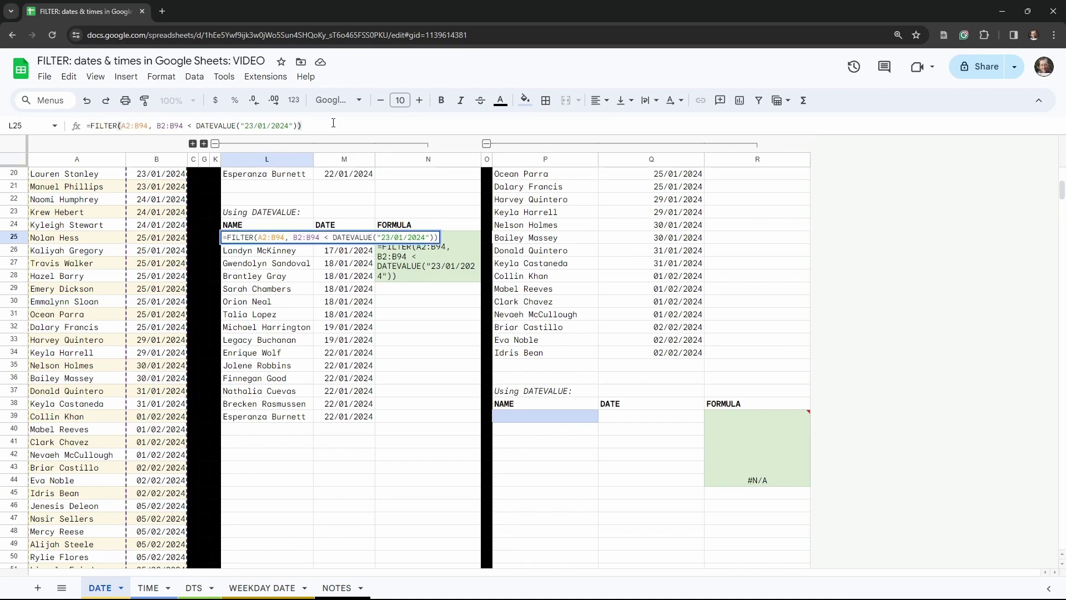
key(ctrl+a)
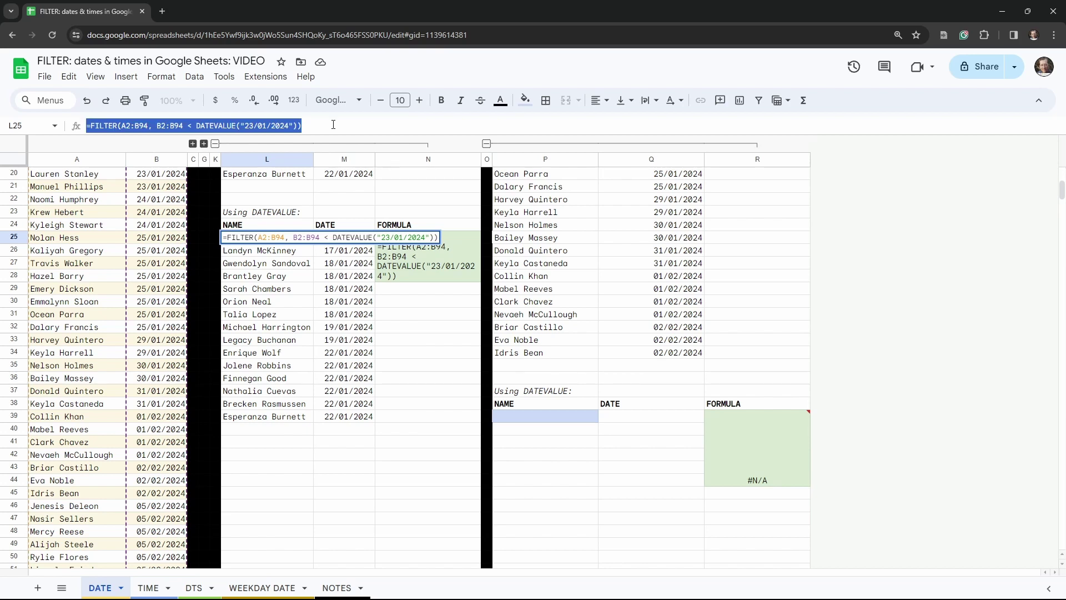
click(554, 416)
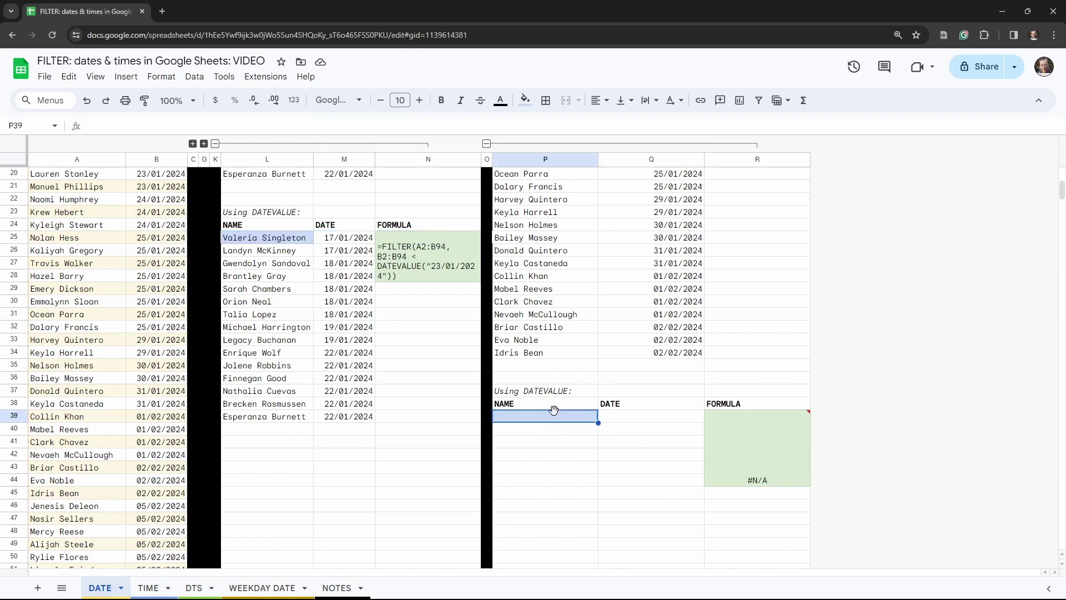
click(416, 127)
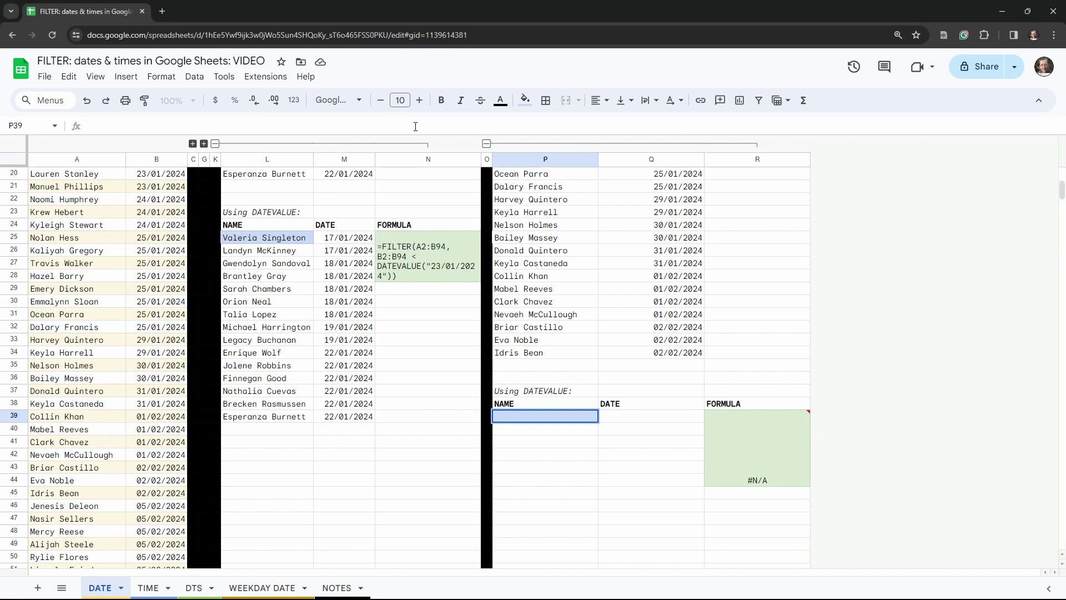
key(ctrl+v)
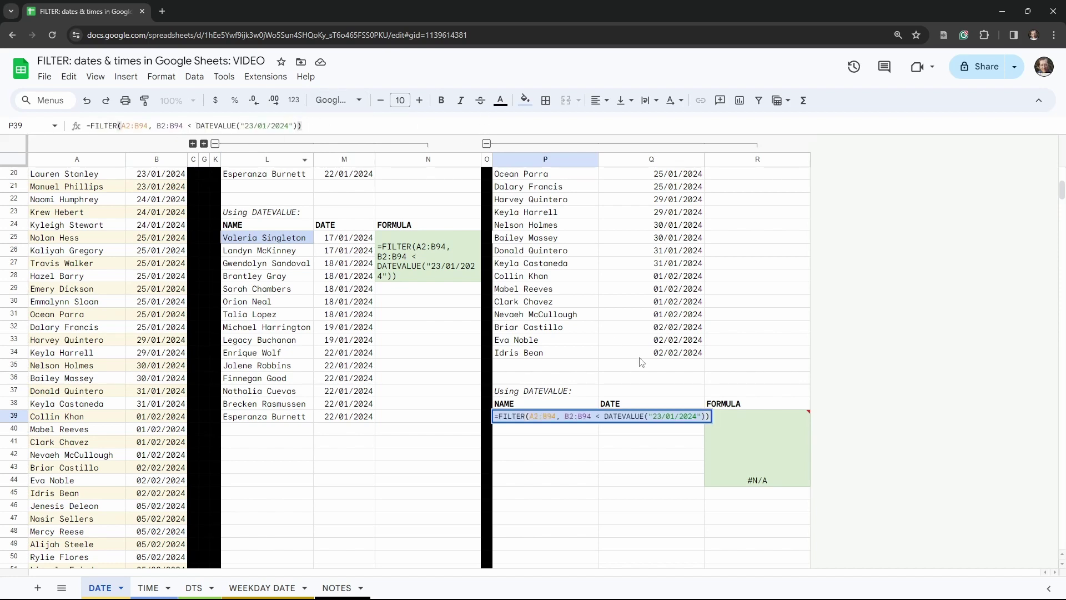
scroll(642, 359, up, 5)
scroll(642, 358, down, 5)
scroll(643, 359, up, 3)
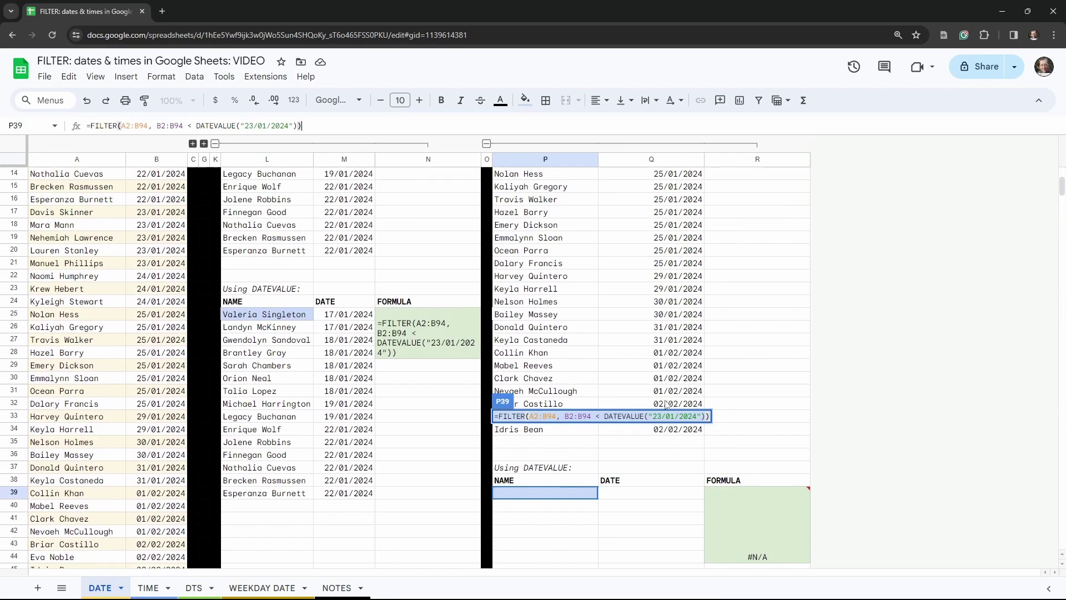
click(192, 126)
key(BackSpace)
text(>)
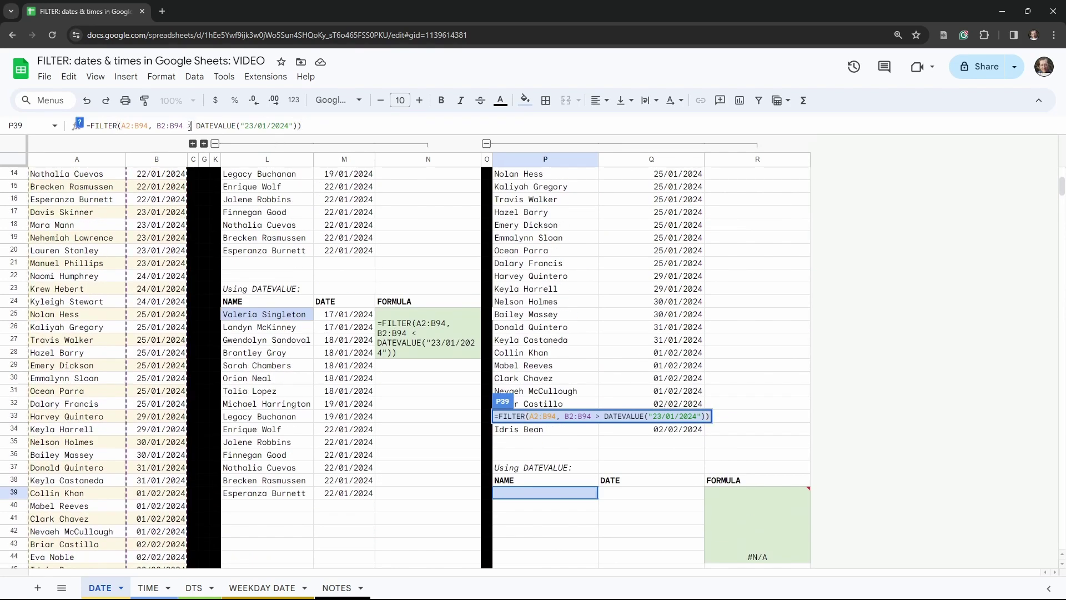
text(=)
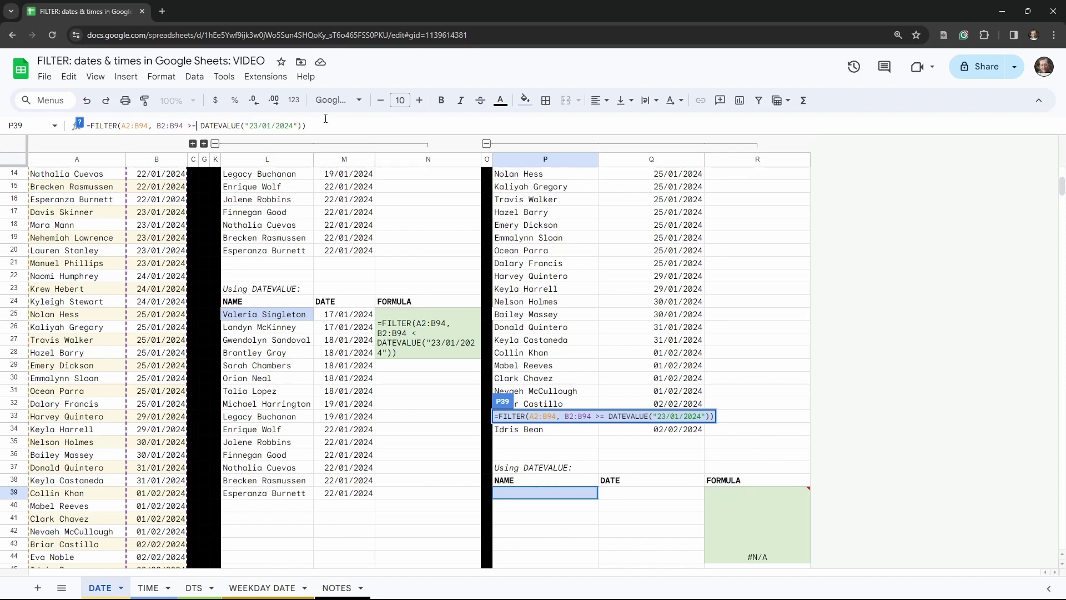
Add a second condition <= DATEVALUE("02/02/2024") to P39's formula and commit it.
drag(303, 126, 157, 126)
key(ctrl+c)
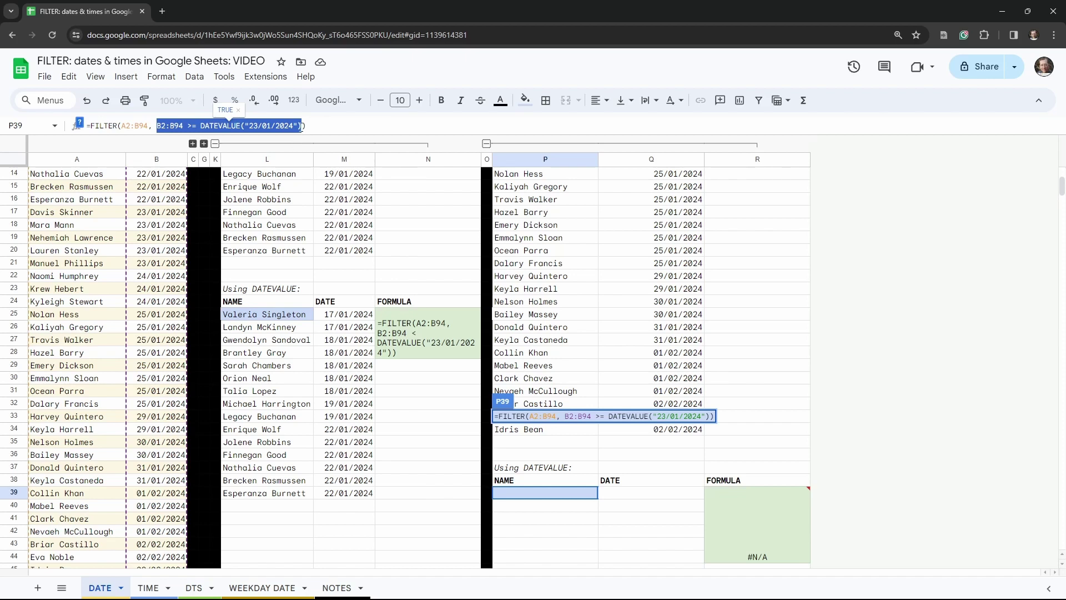
click(303, 126)
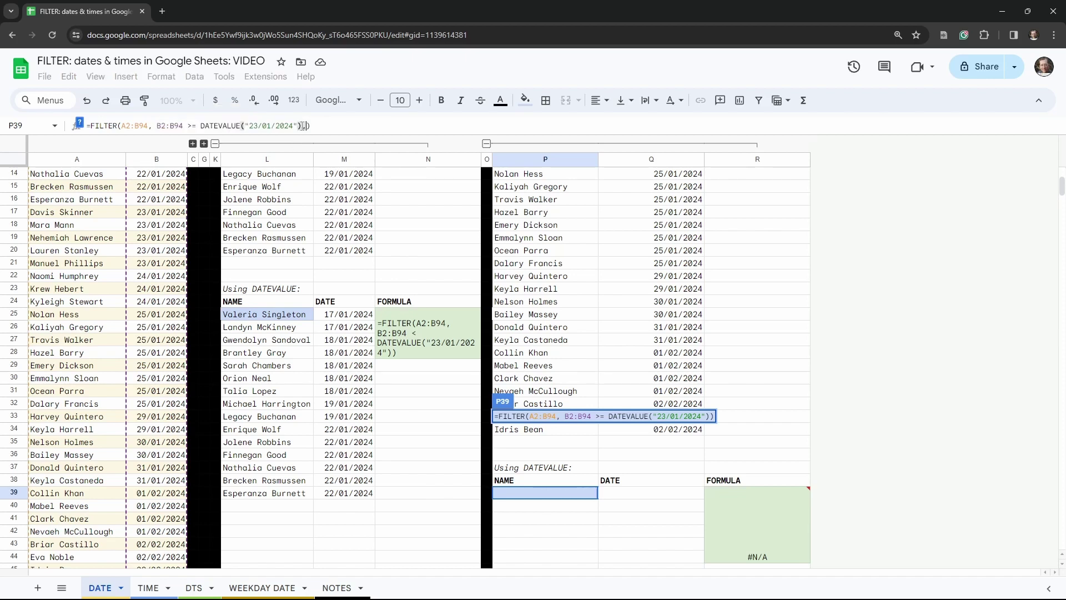
text(,)
key(ctrl+v)
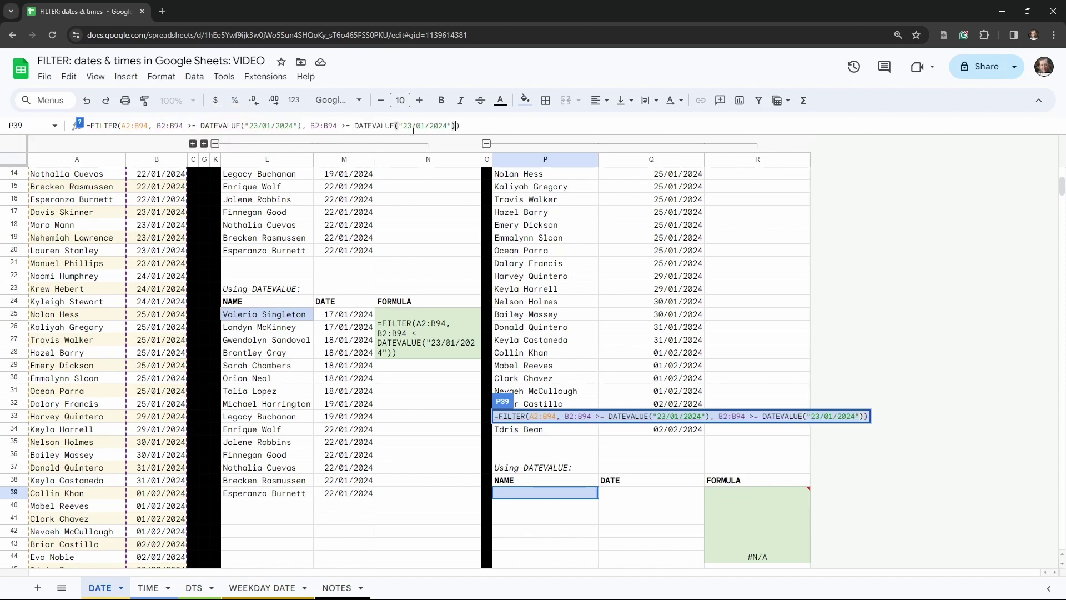
drag(345, 126, 341, 126)
scroll(655, 283, up, 5)
scroll(555, 233, down, 4)
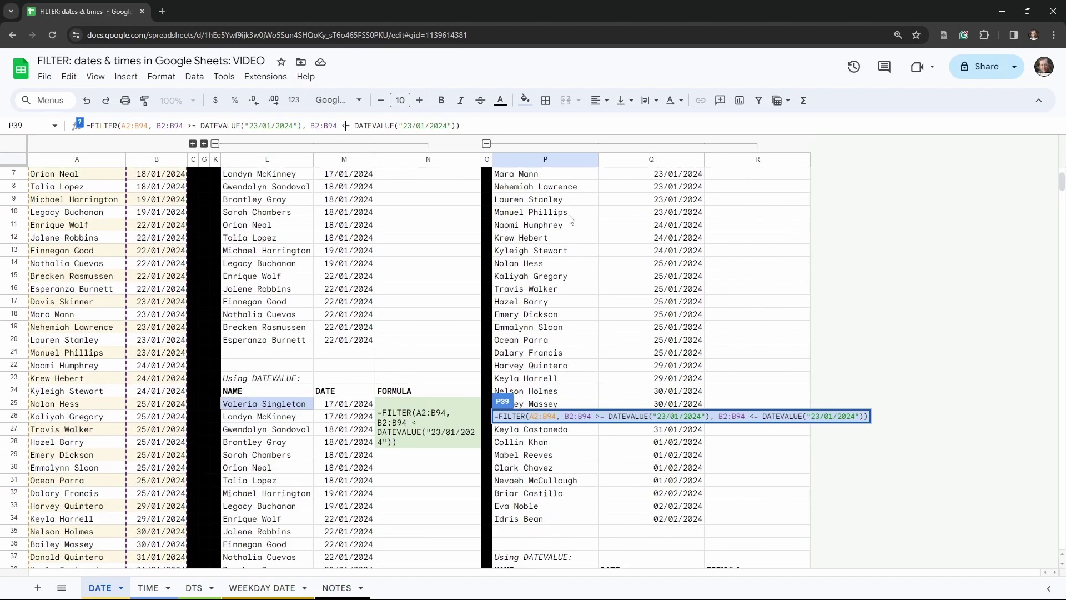
double_click(409, 126)
text(02)
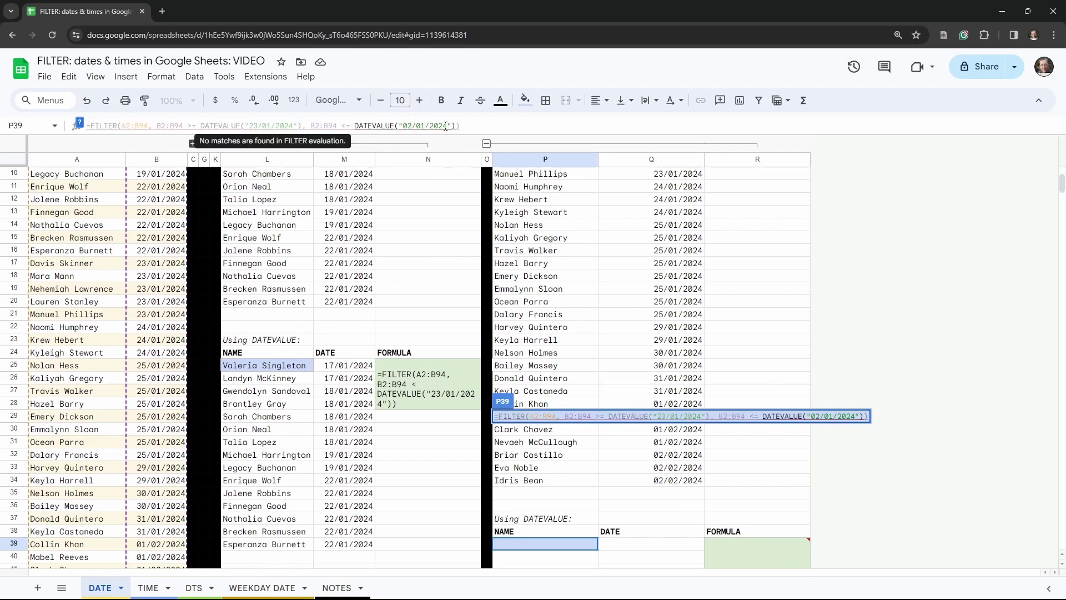
double_click(421, 126)
text(02)
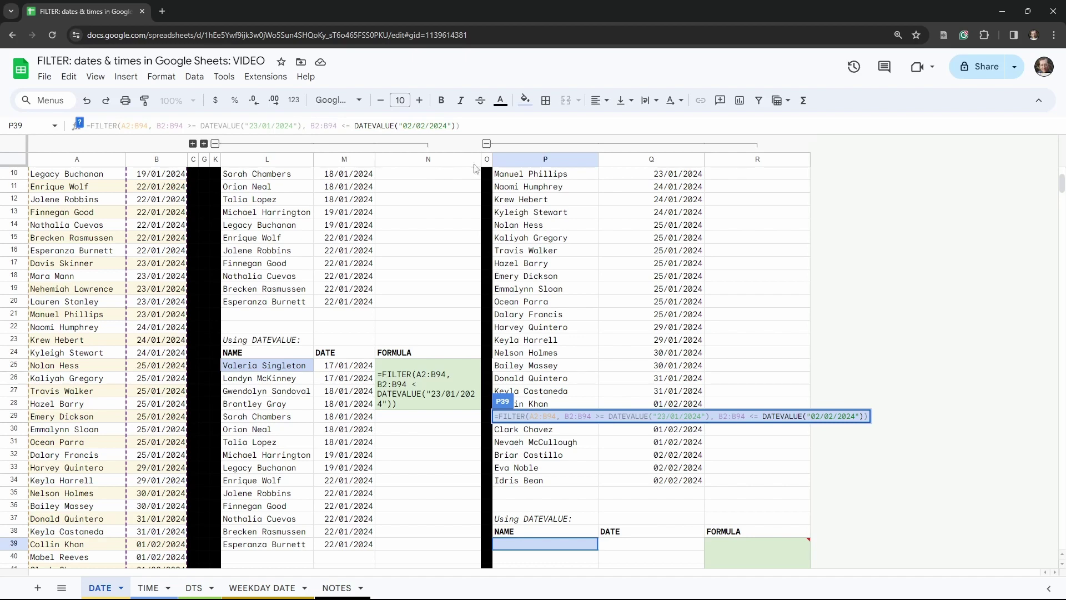
click(493, 125)
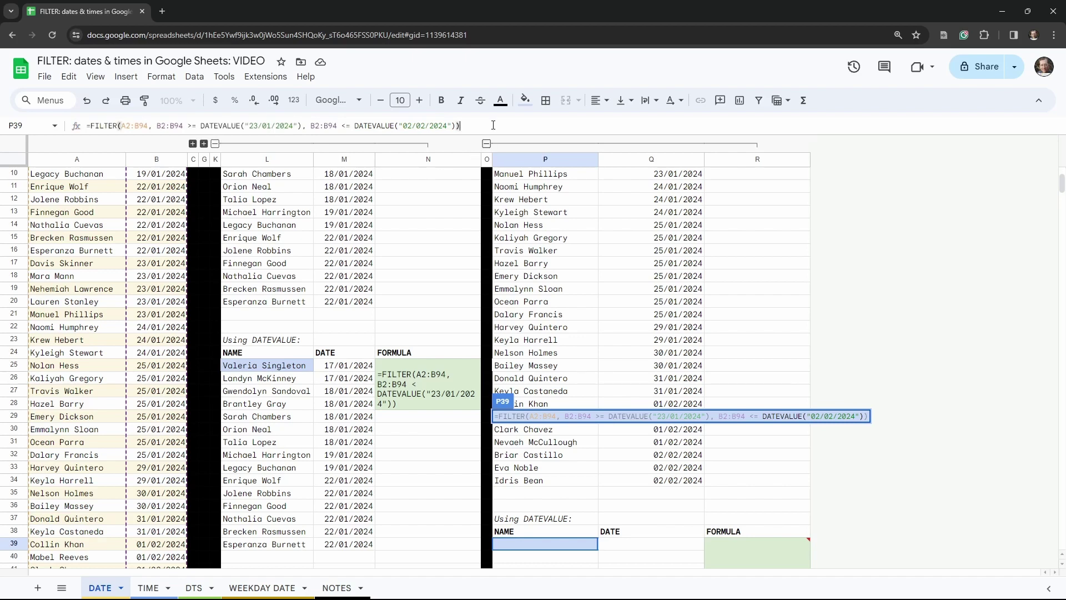
key(Tab)
scroll(589, 264, down, 6)
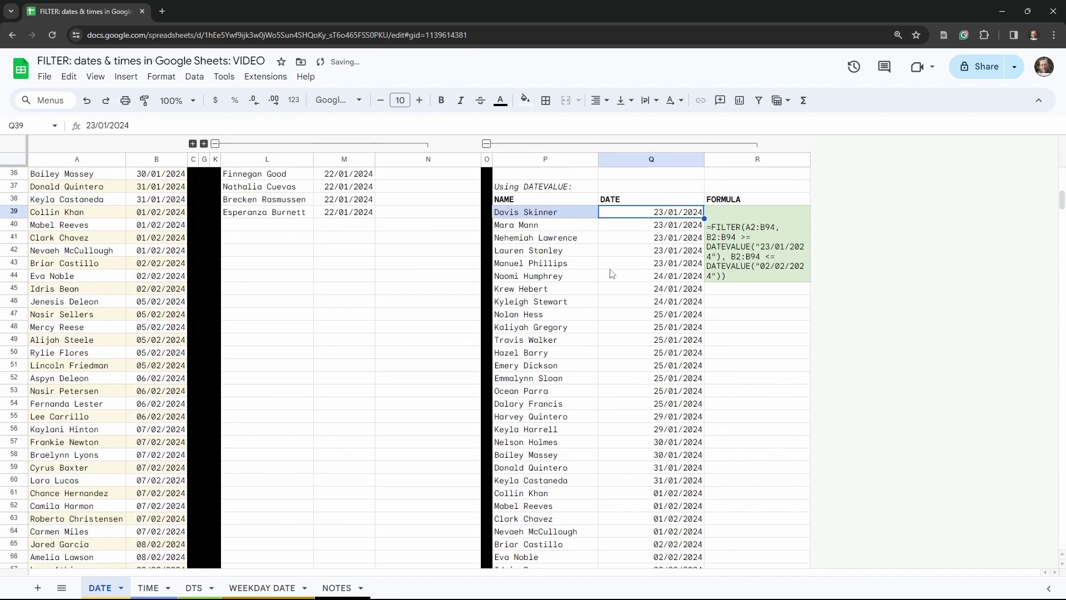
Review the FORMULATEXT outputs in N6, R6, N25 and R39 beside each FILTER example.
scroll(611, 273, down, 3)
scroll(613, 273, up, 9)
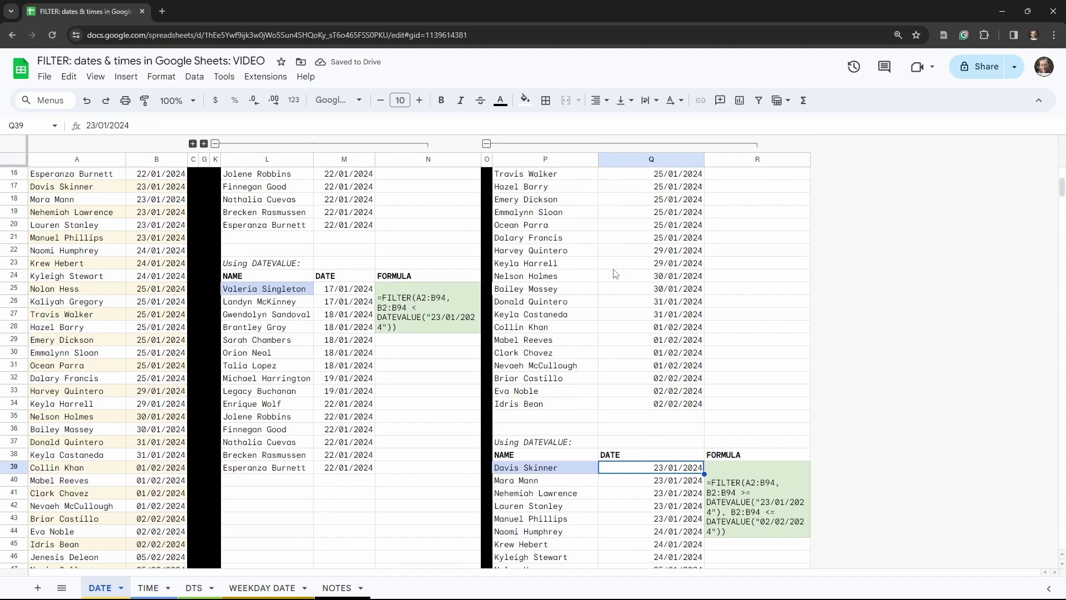
scroll(615, 273, up, 4)
click(445, 194)
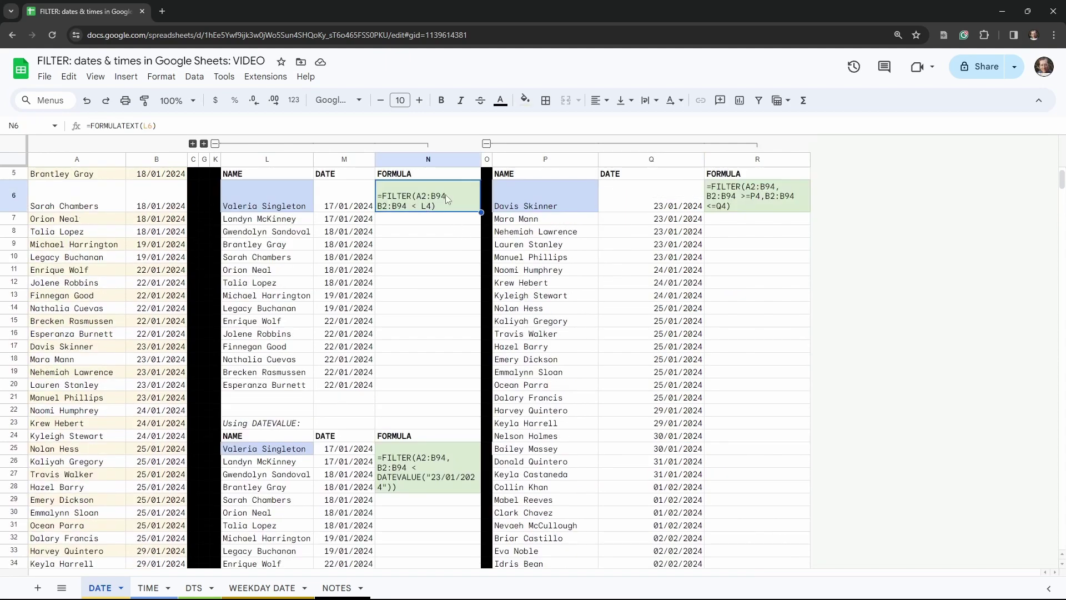
click(730, 201)
click(437, 461)
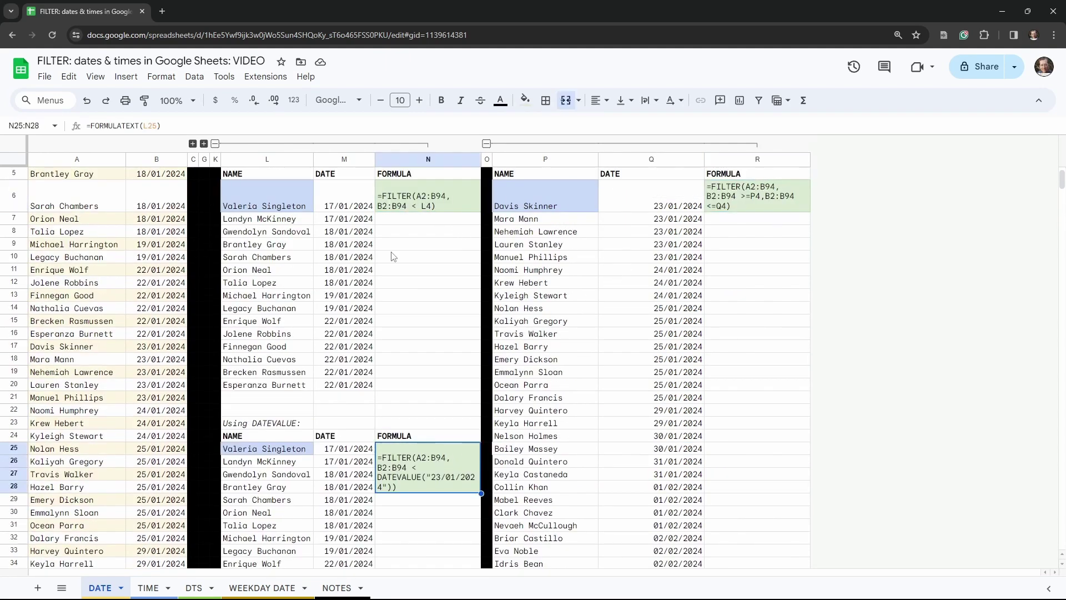
click(424, 203)
scroll(672, 353, down, 2)
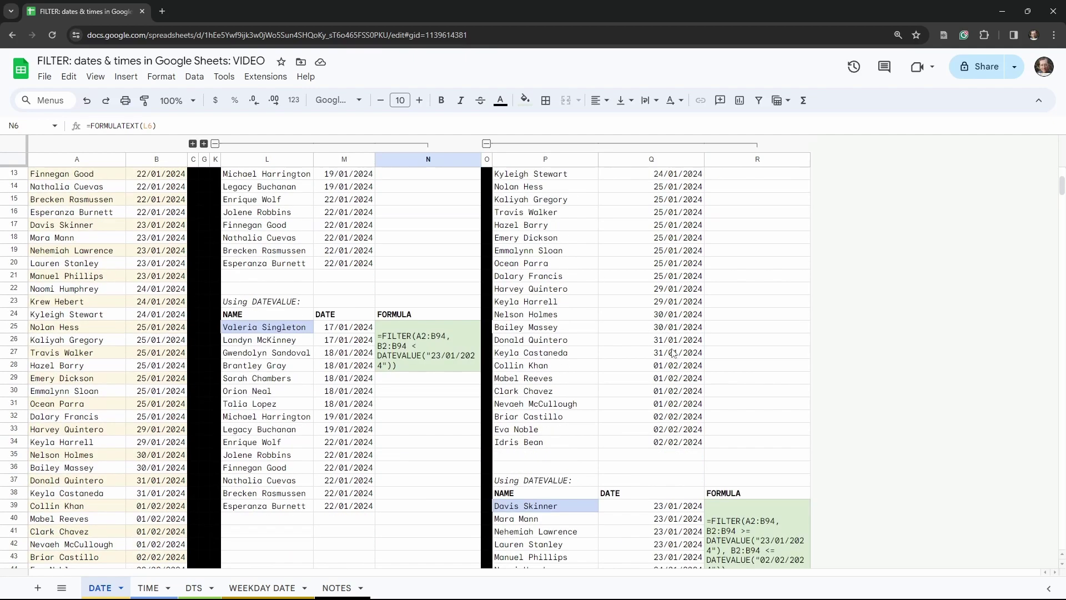
scroll(673, 353, down, 2)
click(756, 464)
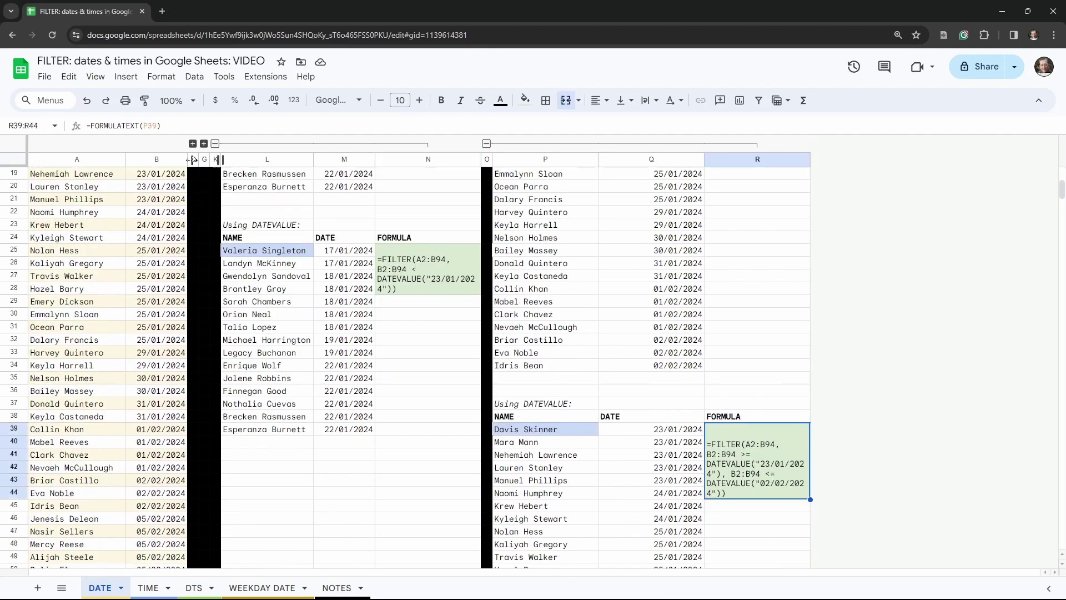
key(ctrl+shift+Page_Down)
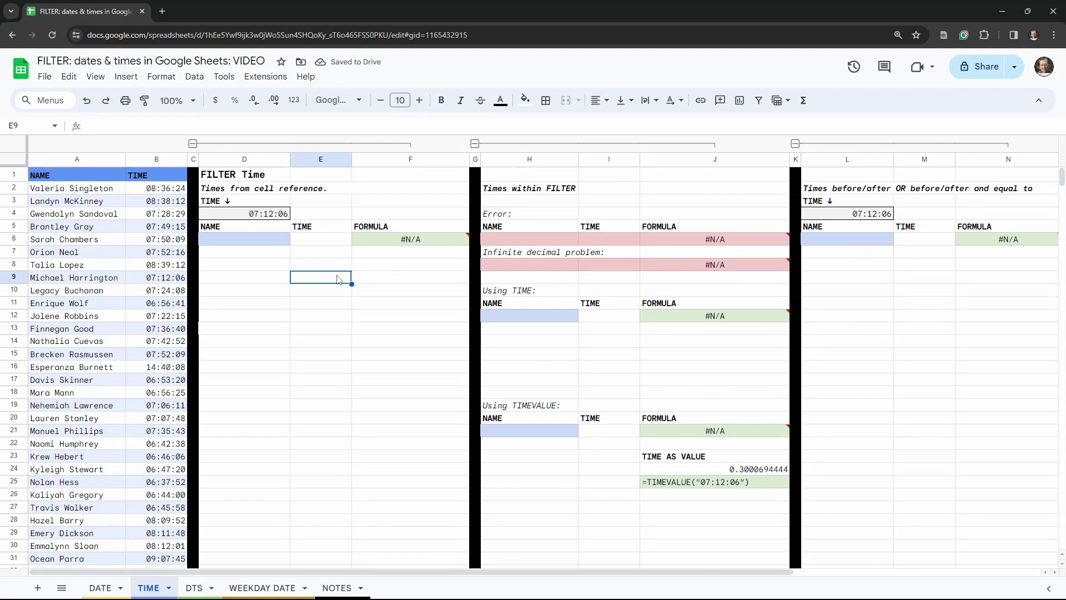